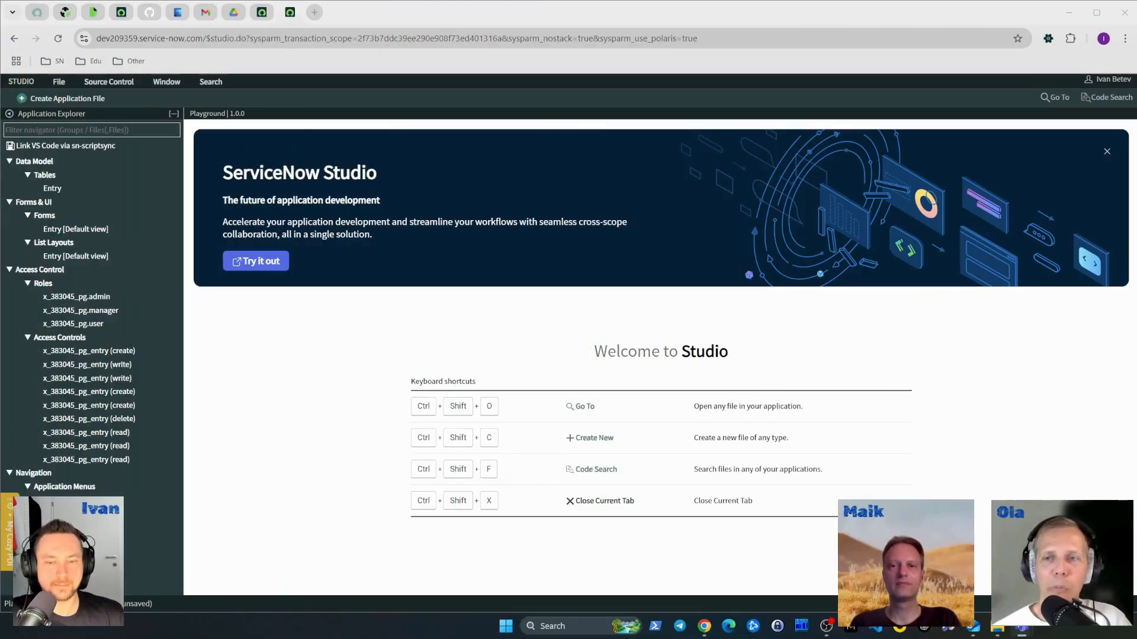
- Start a new UI Policy application file, filtering the file types with "UI pol"
mouse_move(831, 621)
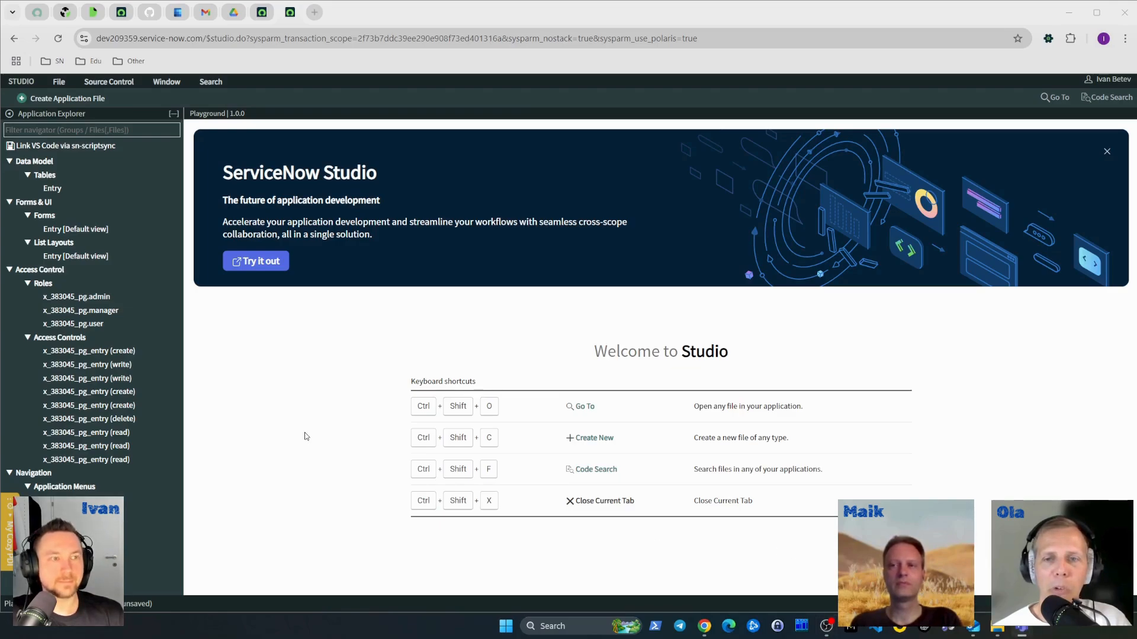
click(58, 83)
click(98, 82)
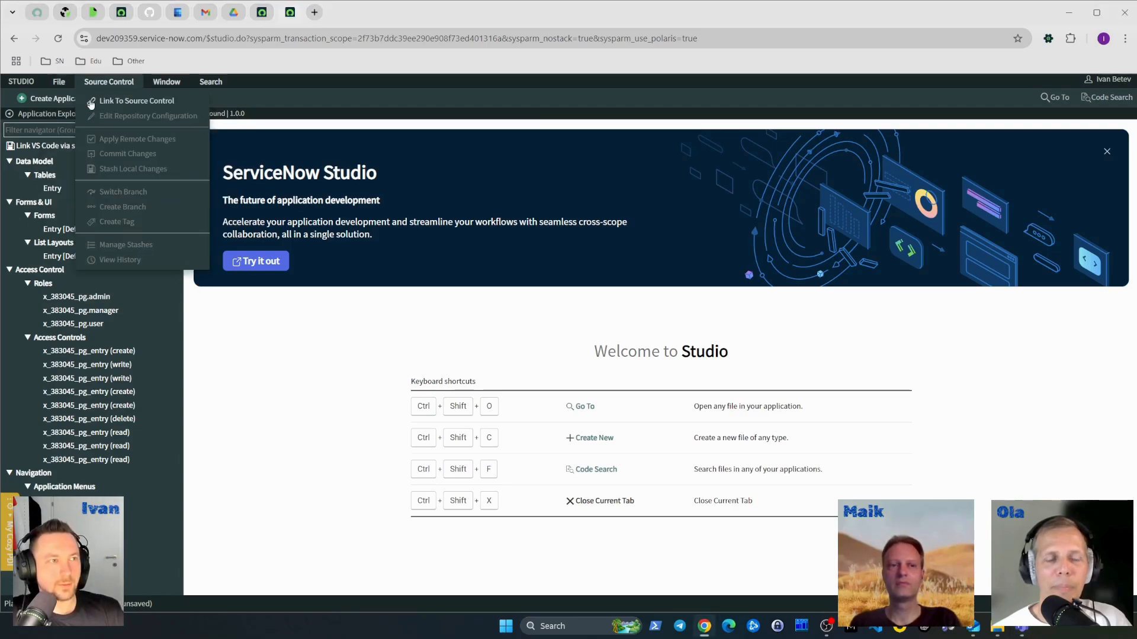
click(59, 82)
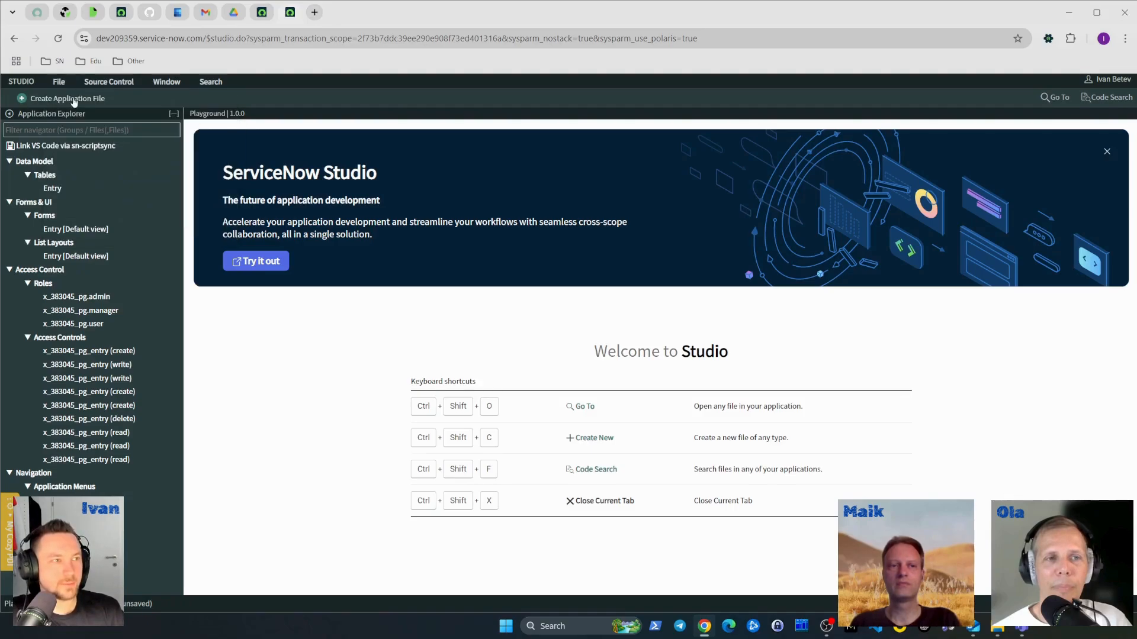
click(66, 99)
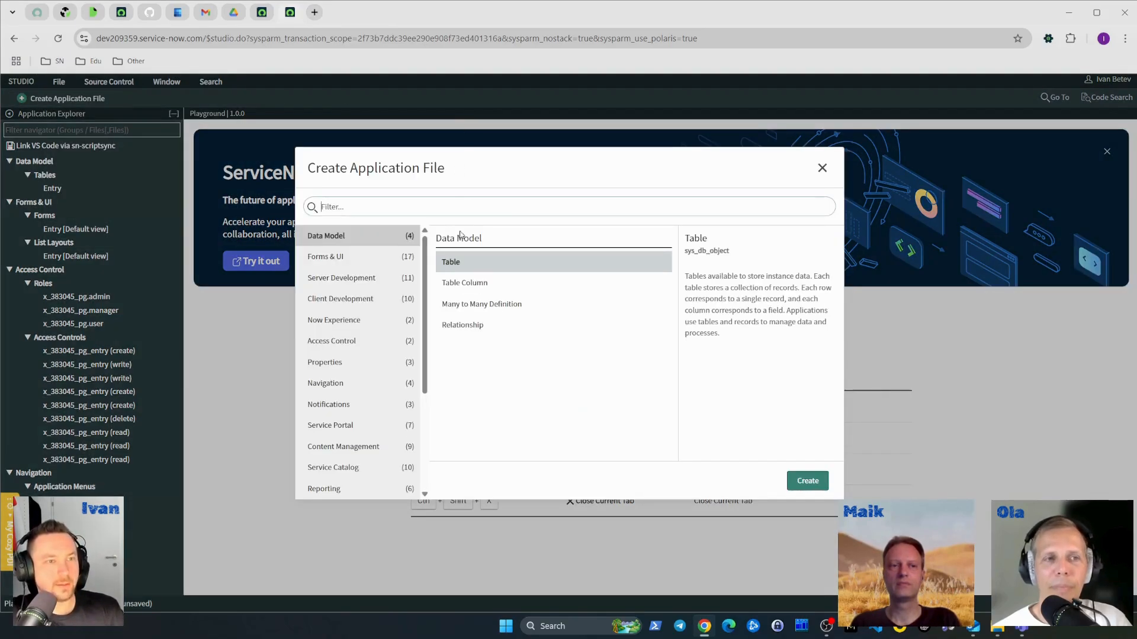
click(438, 207)
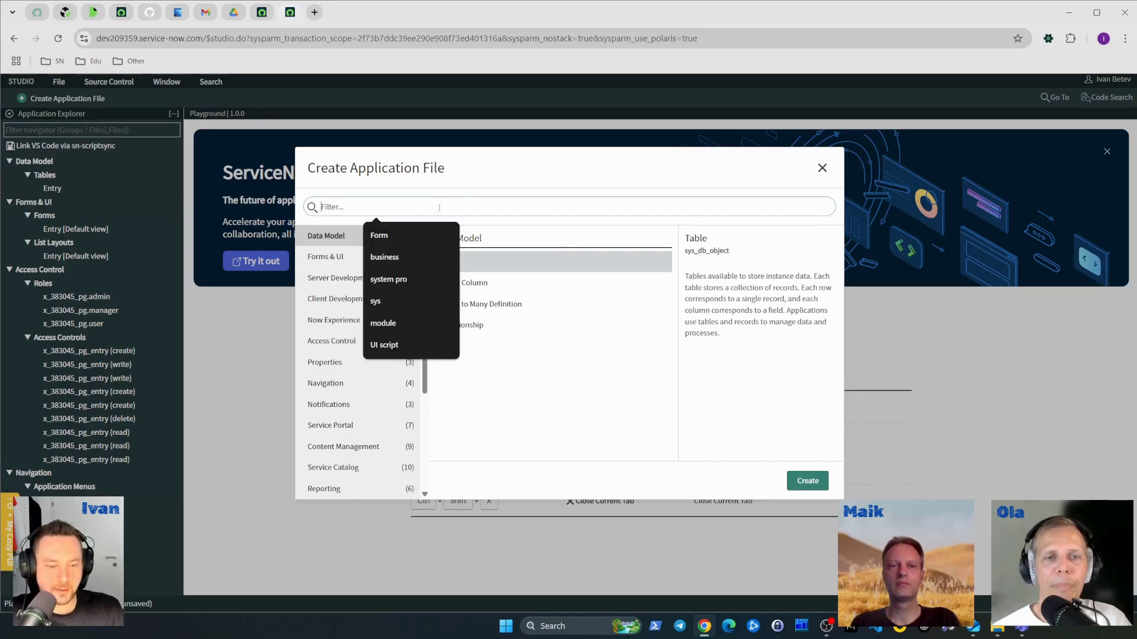
text(UI pol)
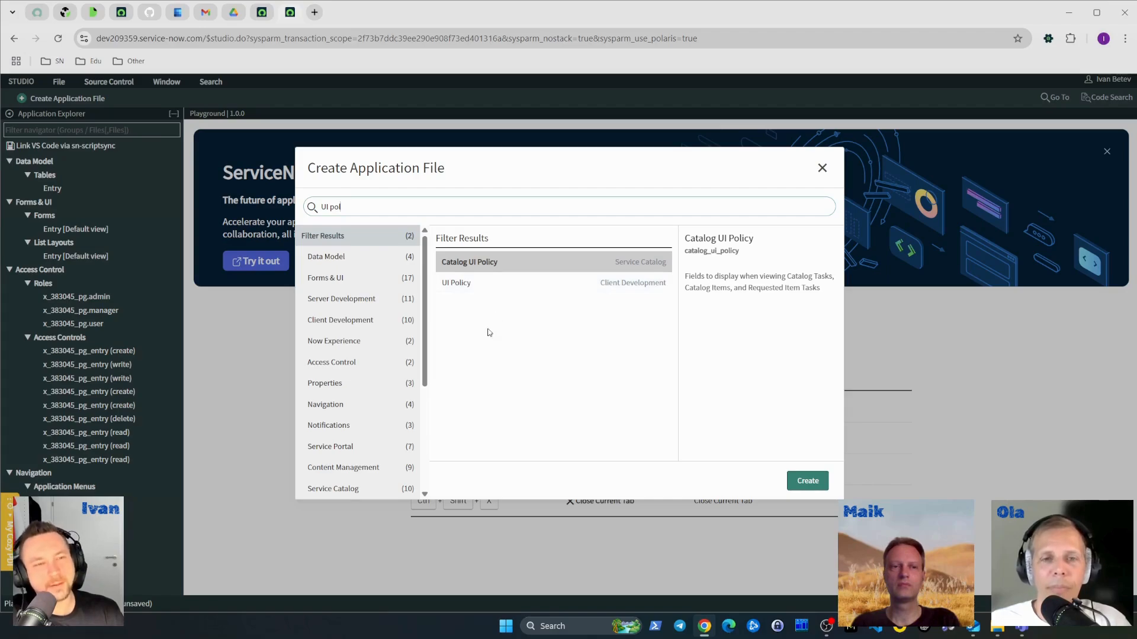
click(495, 290)
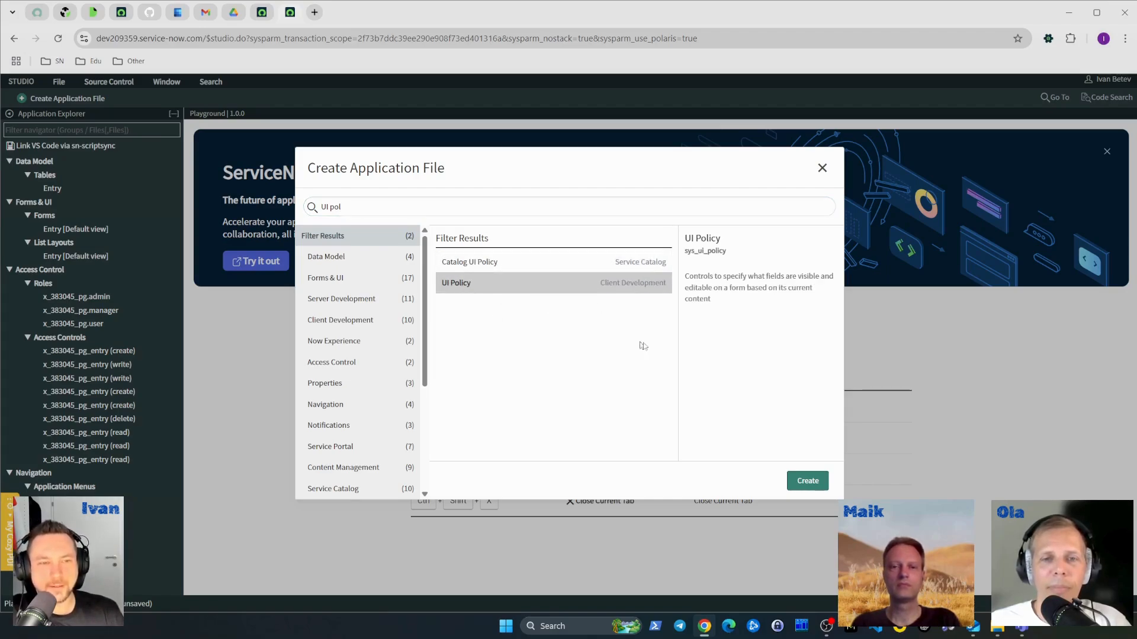
click(806, 481)
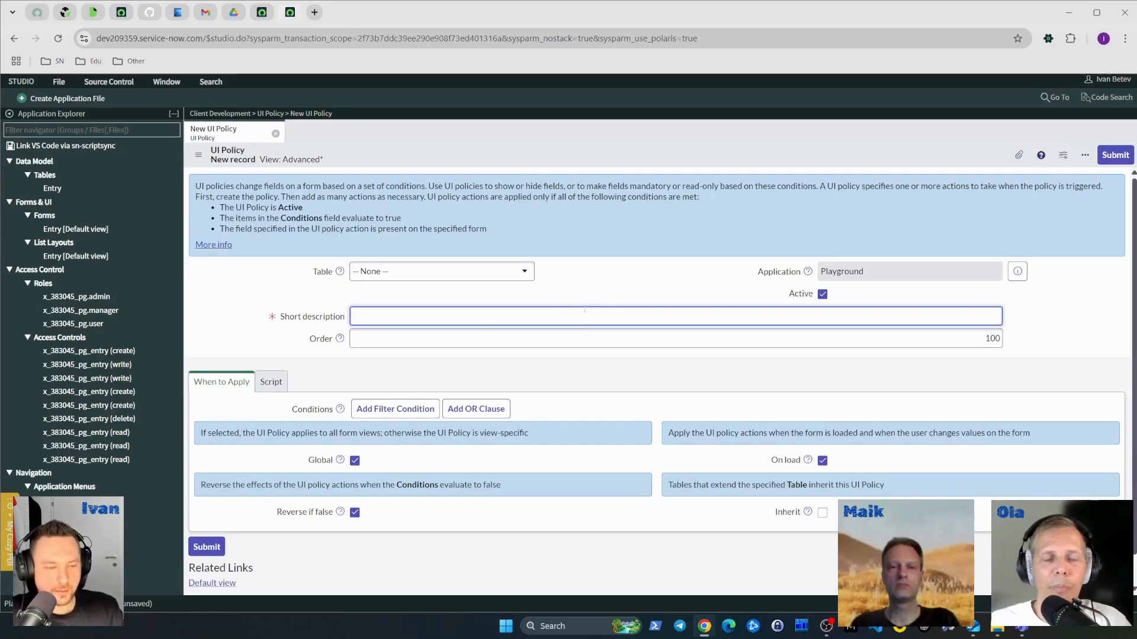
- Give the policy the short description "Make stuff mandatory", set its table to Entry [x_383045_pg_entry], and save the record
text(Make st)
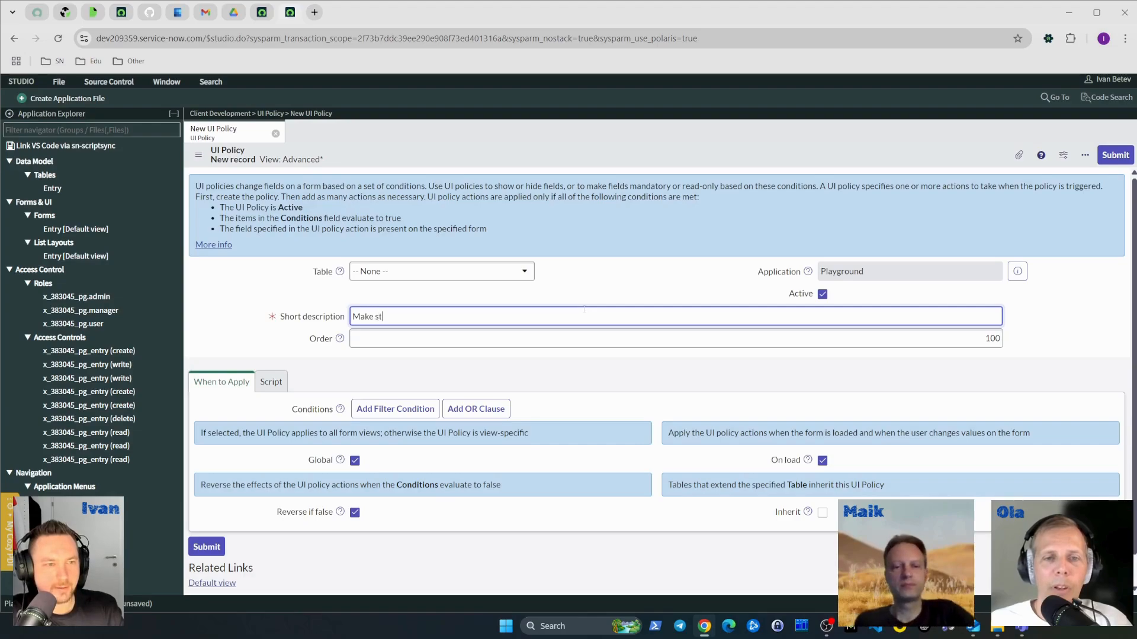
text(uff mandatory)
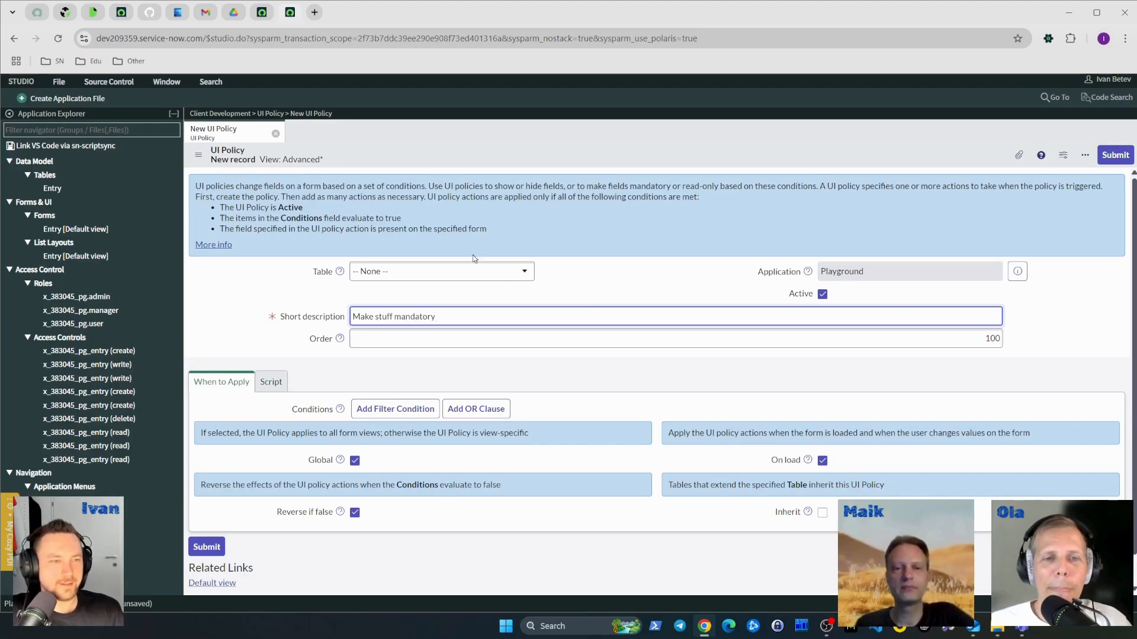
click(421, 272)
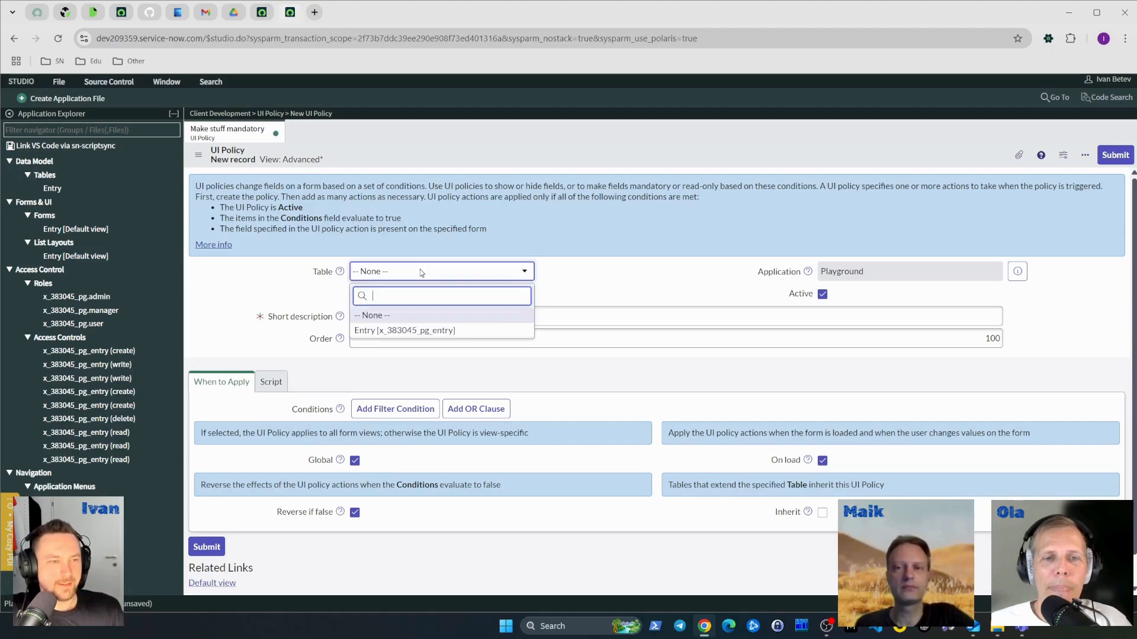
click(426, 326)
right_click(677, 157)
click(703, 159)
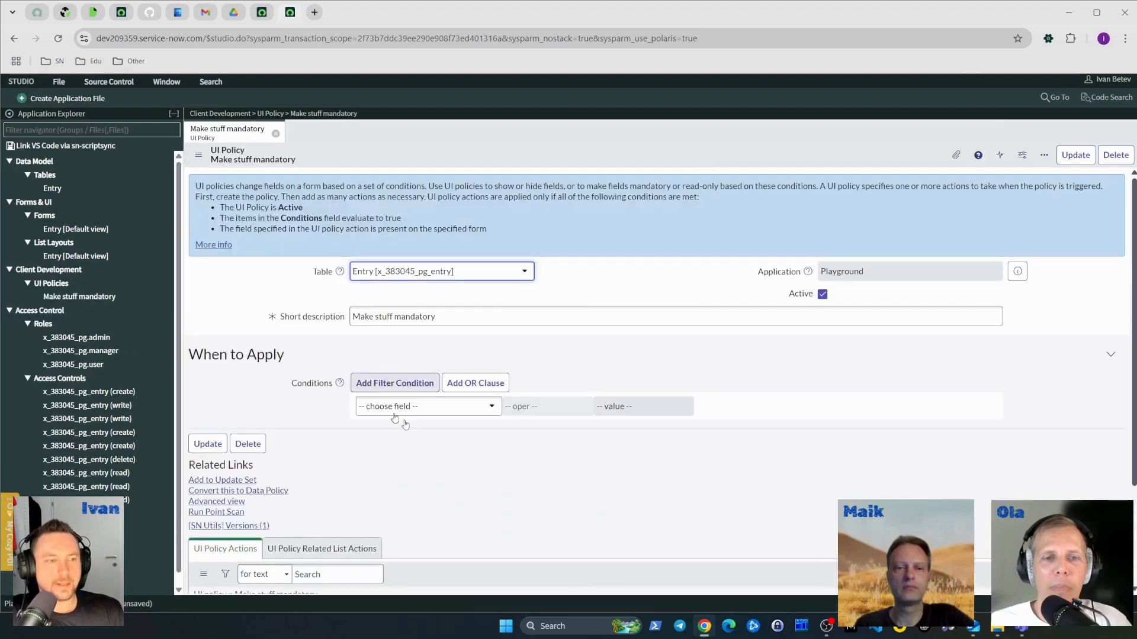
- Switch the saved UI policy form to the Advanced view
scroll(283, 414, down, 1)
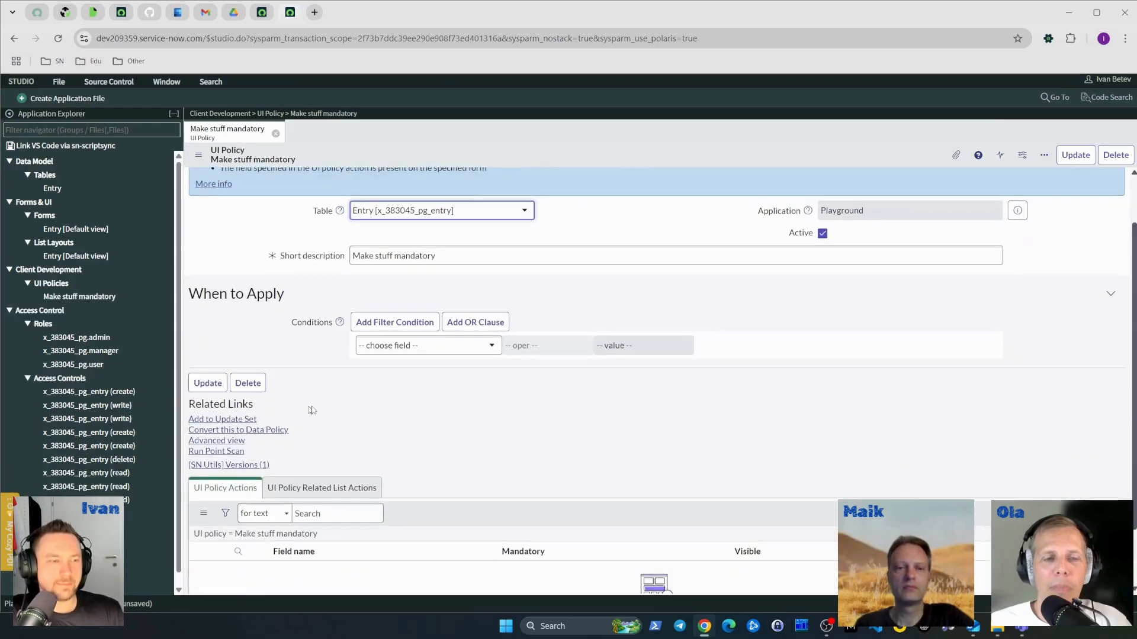
click(239, 445)
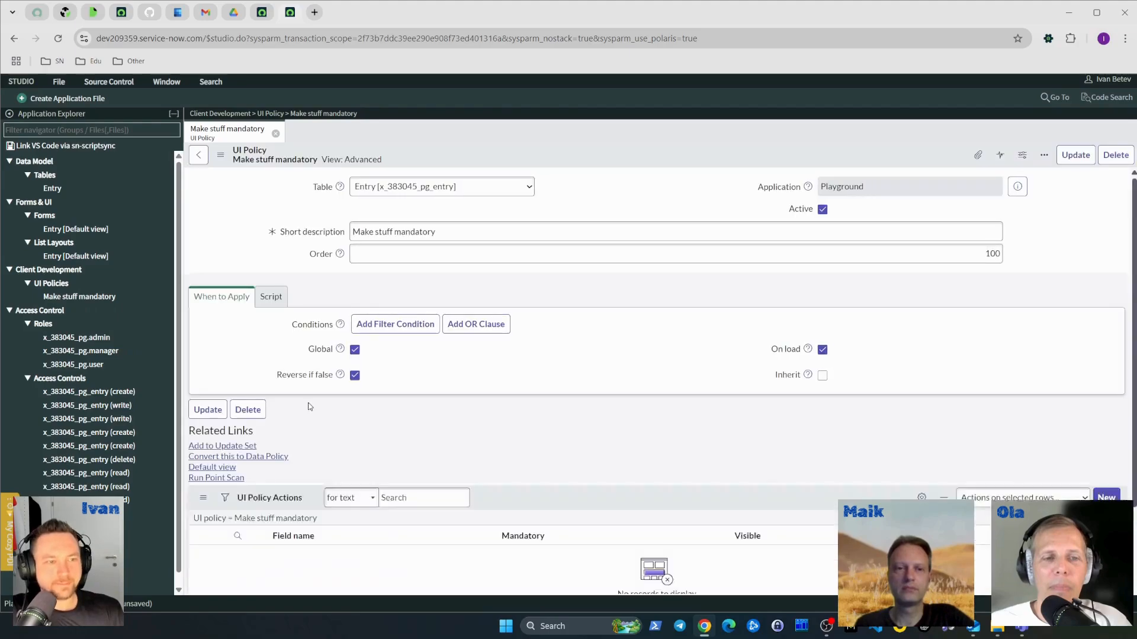
scroll(272, 415, down, 2)
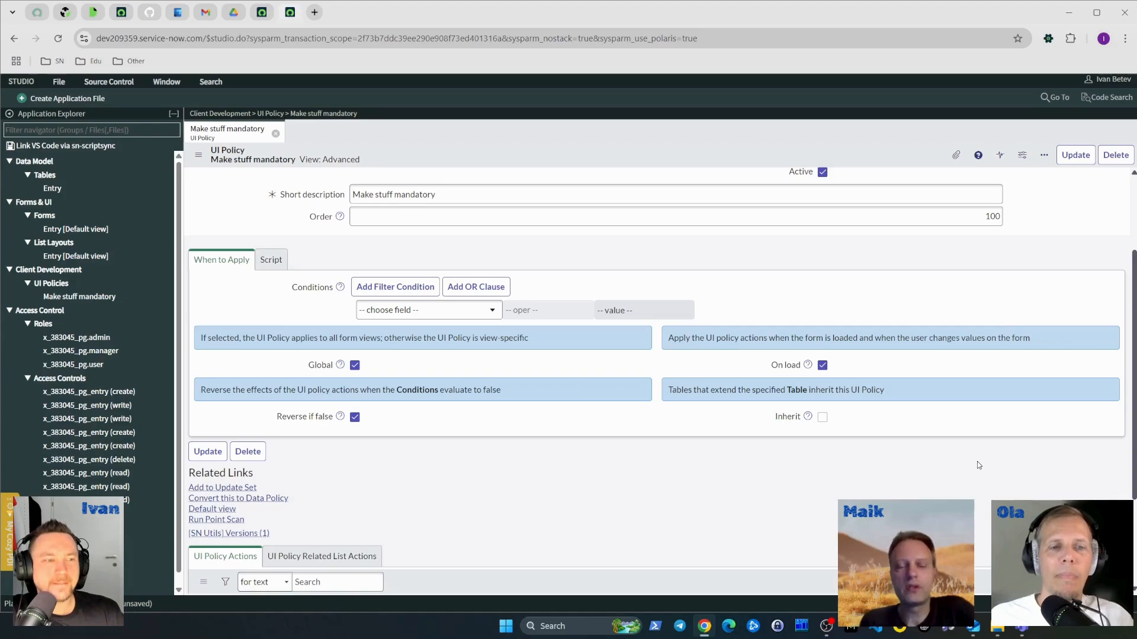
- Turn off the policy's Global option to reveal the View field, and turn Global back on
scroll(977, 462, up, 1)
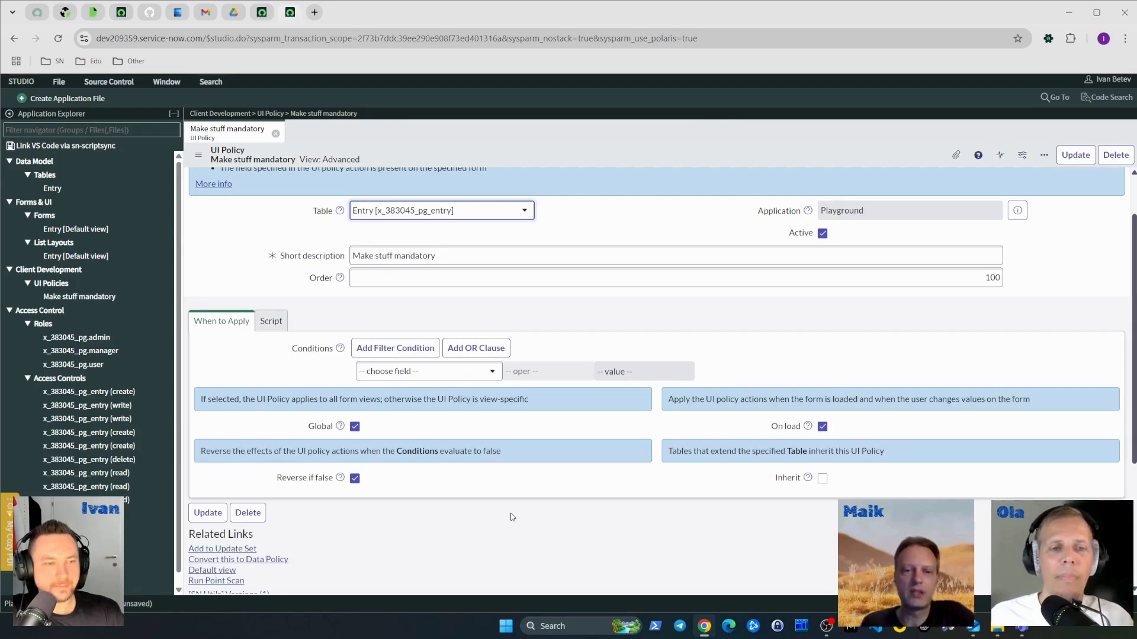
click(355, 427)
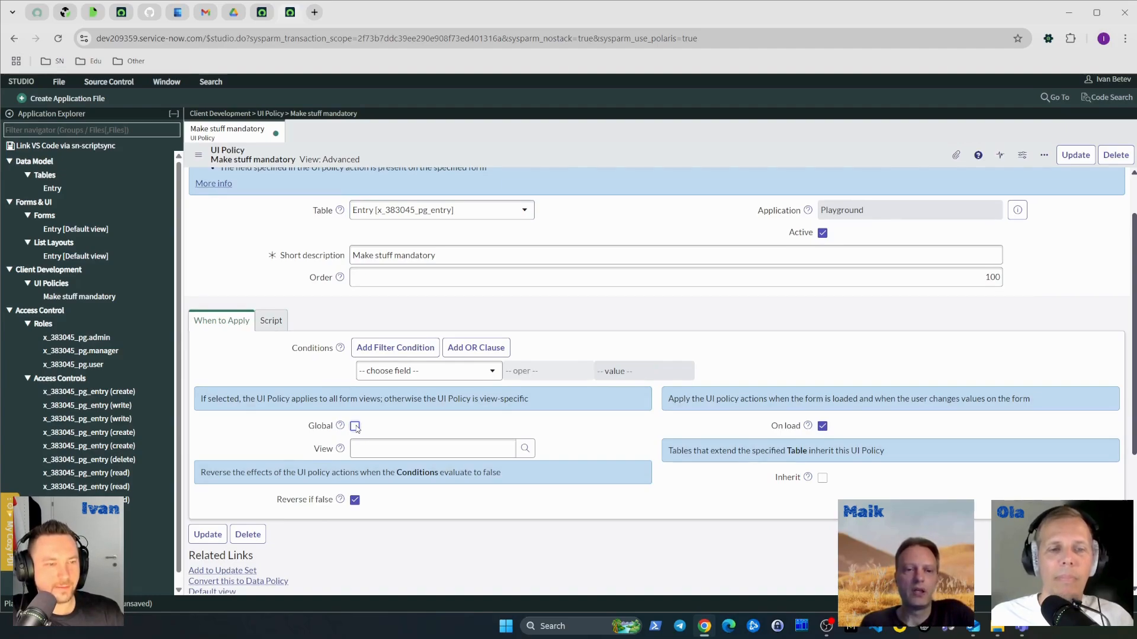
click(355, 426)
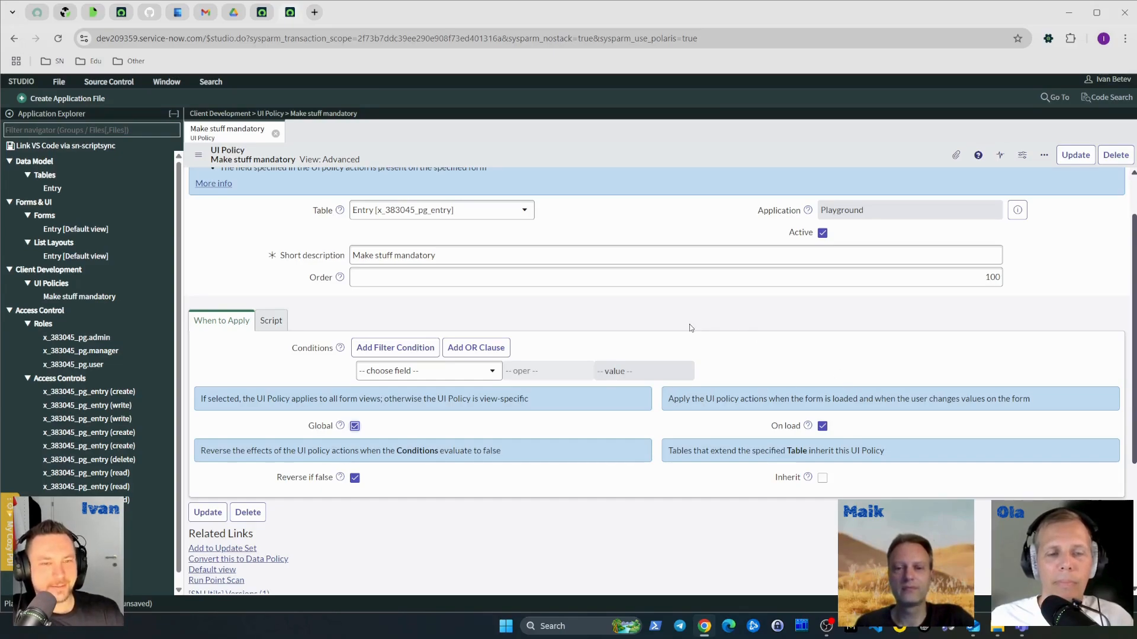
- Add a UI policy action that sets Mandatory to True for the Short Description field, submit it and close its record
scroll(752, 338, down, 3)
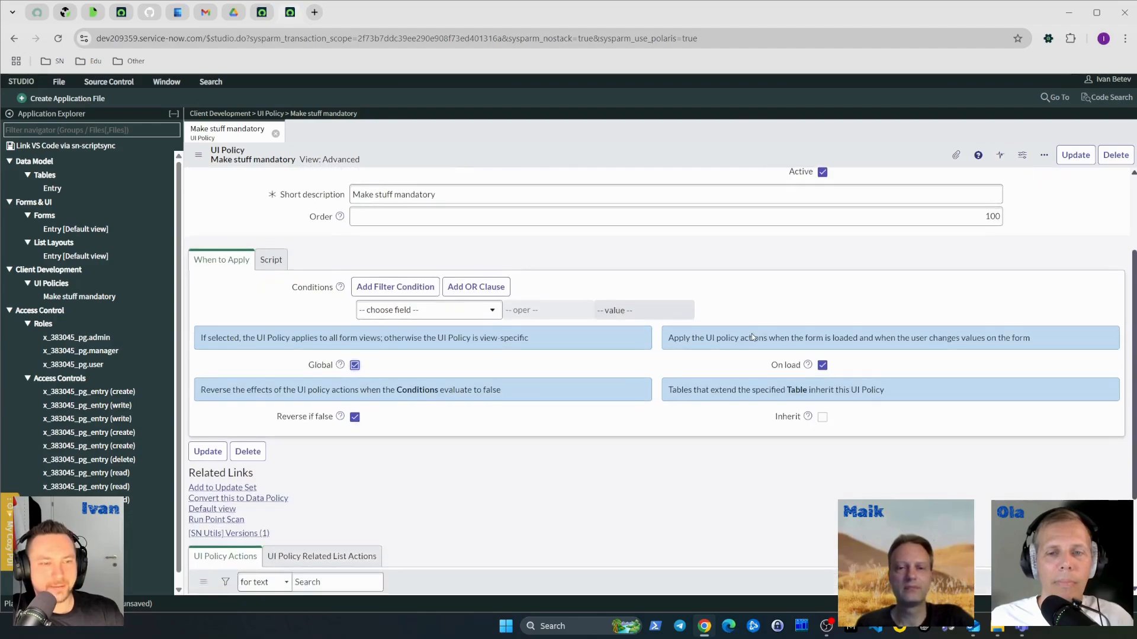
click(1106, 461)
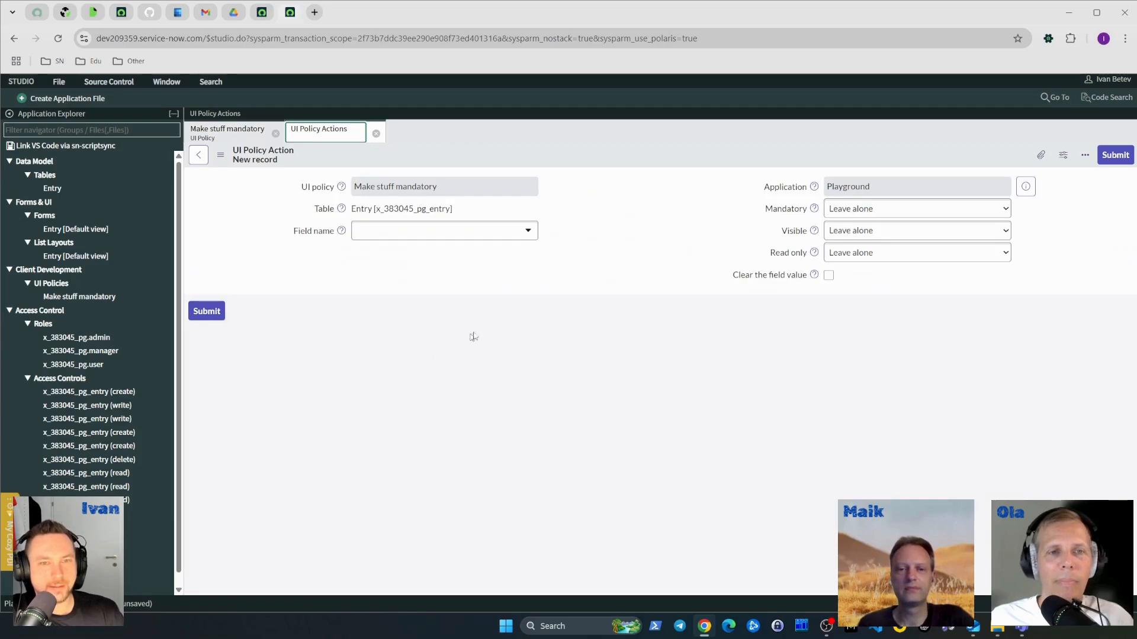
click(436, 261)
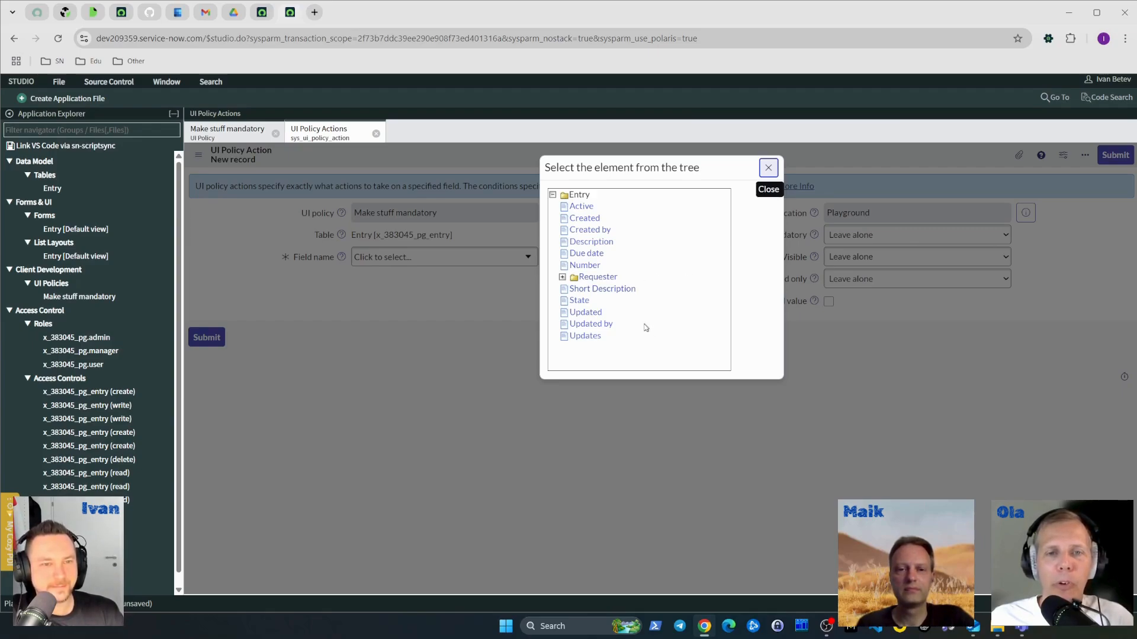
click(619, 290)
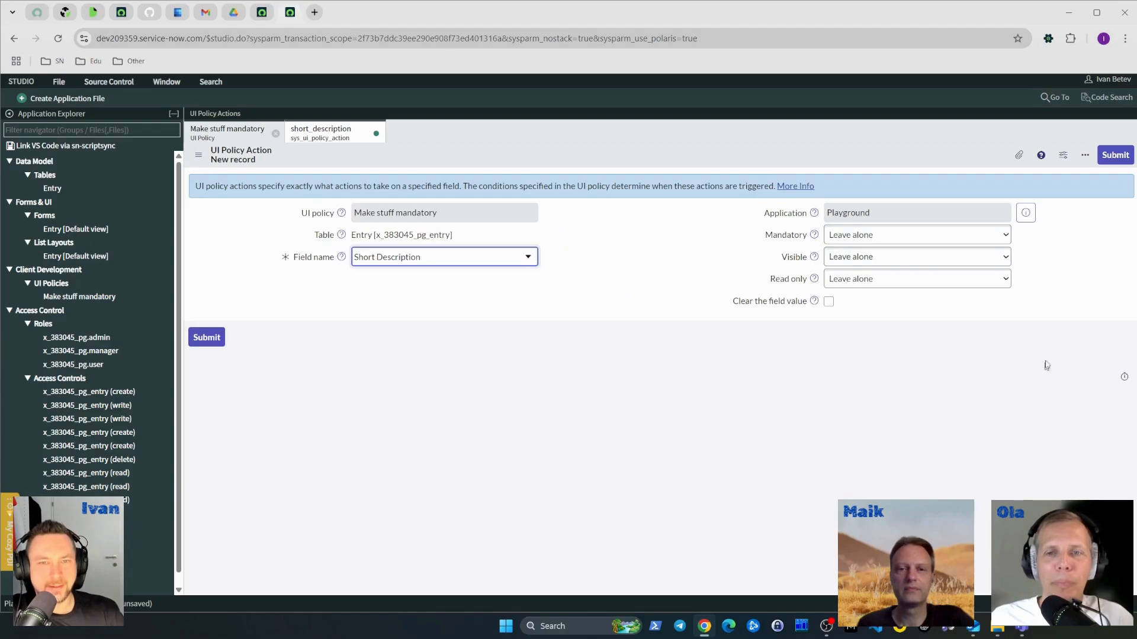
click(959, 235)
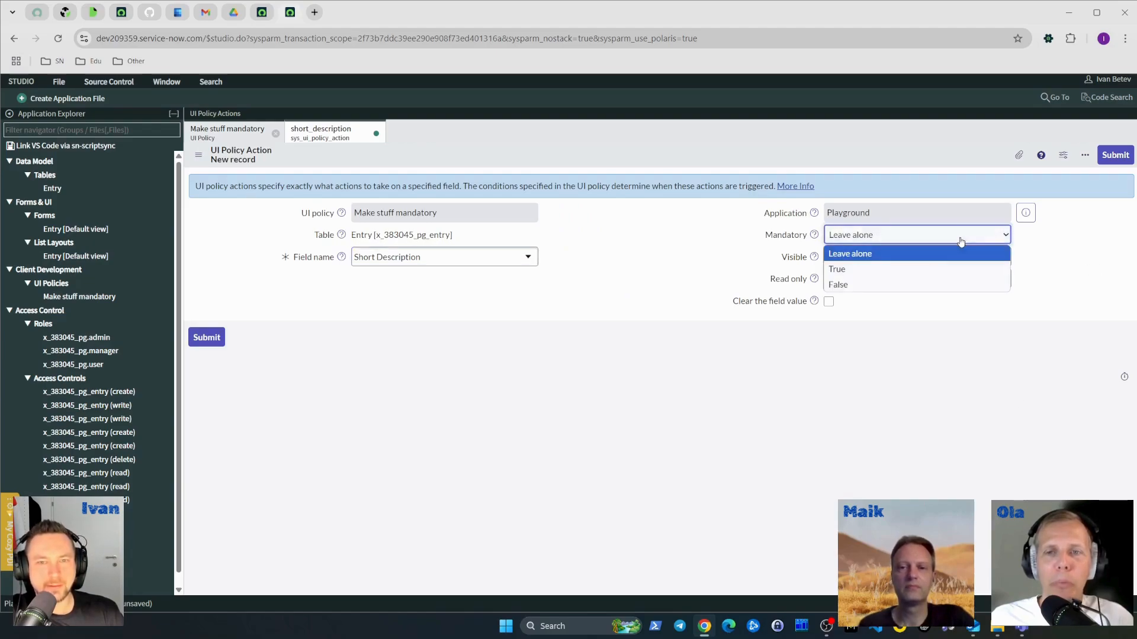
click(903, 265)
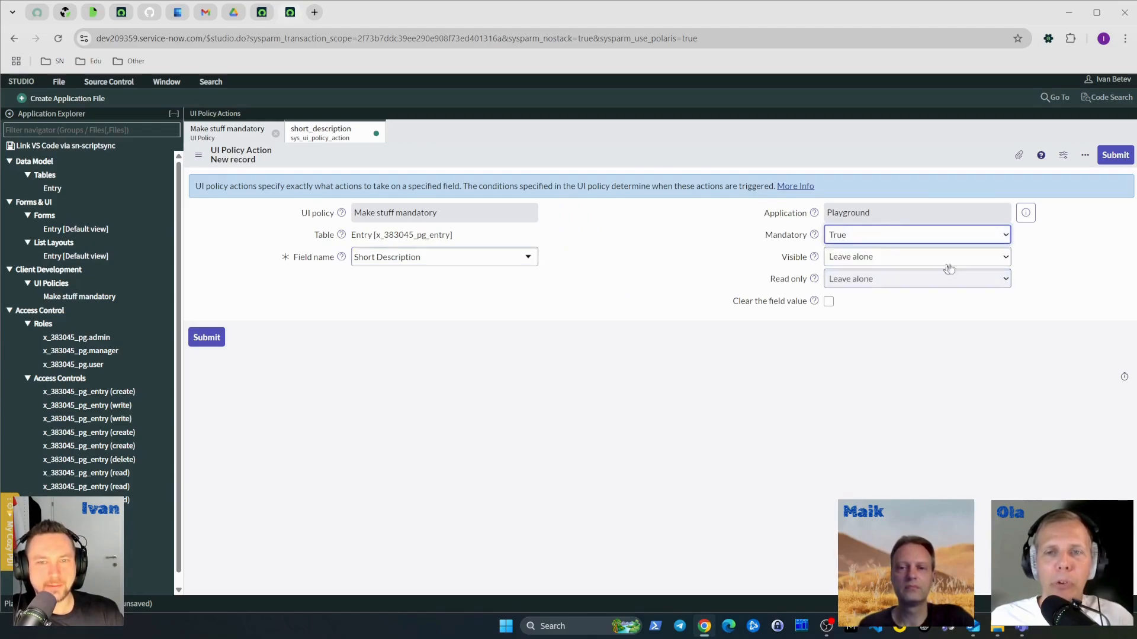
click(1105, 157)
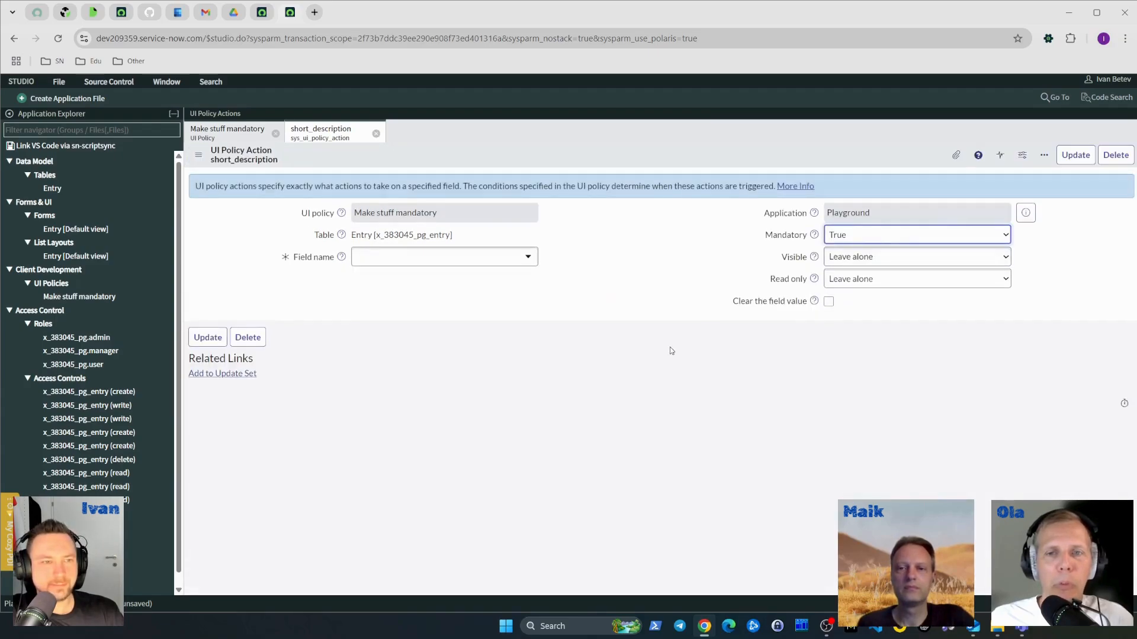
click(376, 134)
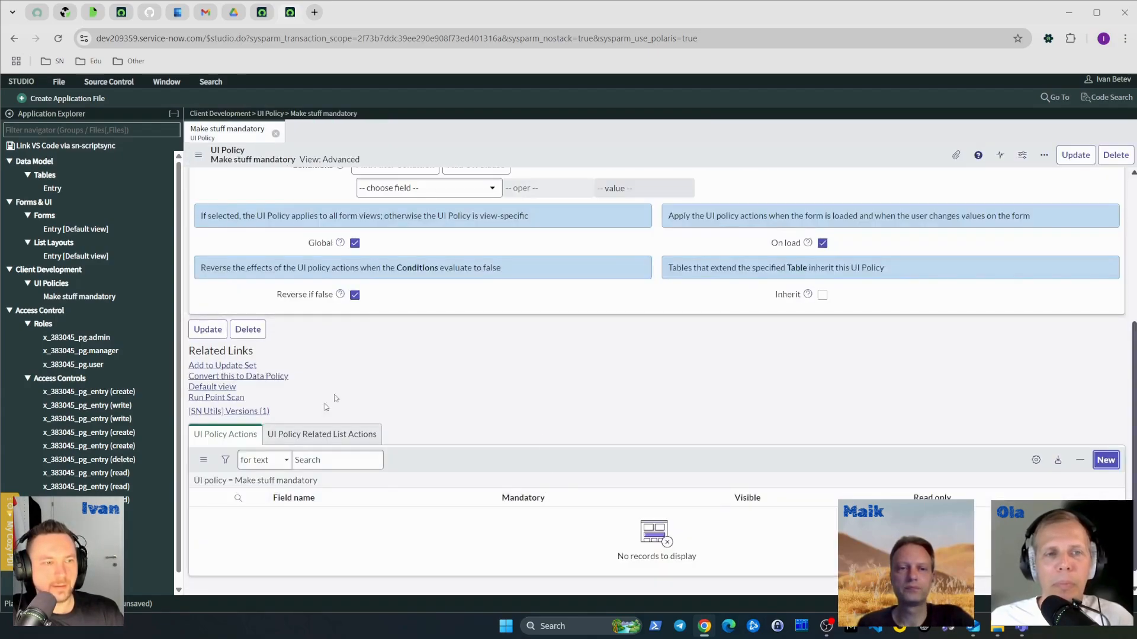
- Add the condition "Active is true" to the UI policy and save the record
scroll(352, 372, up, 3)
scroll(352, 372, up, 2)
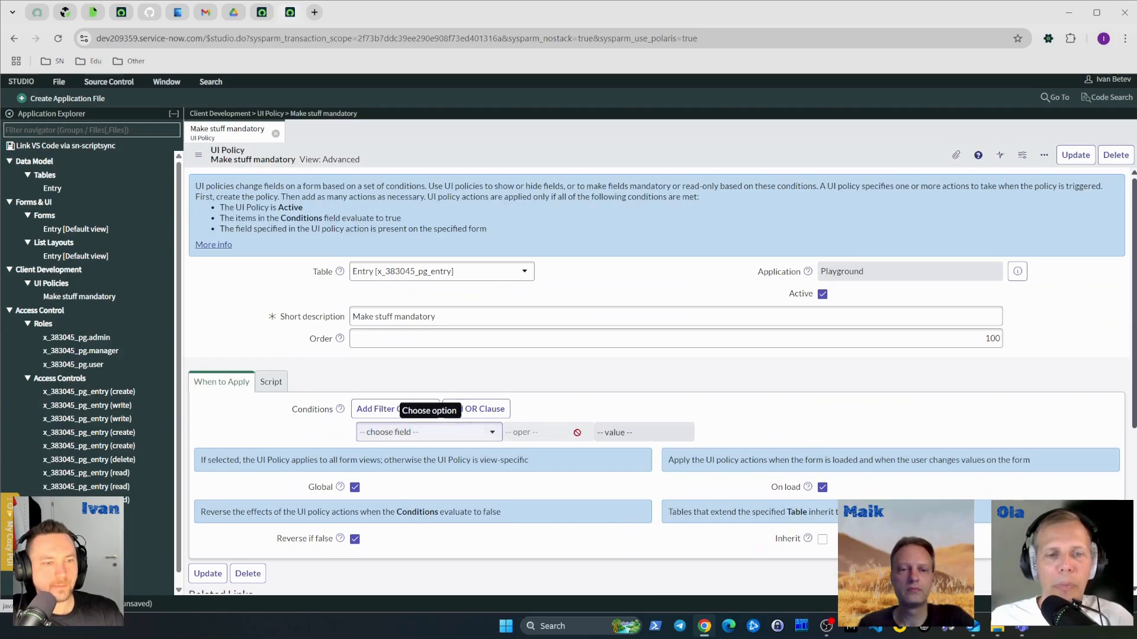
click(419, 433)
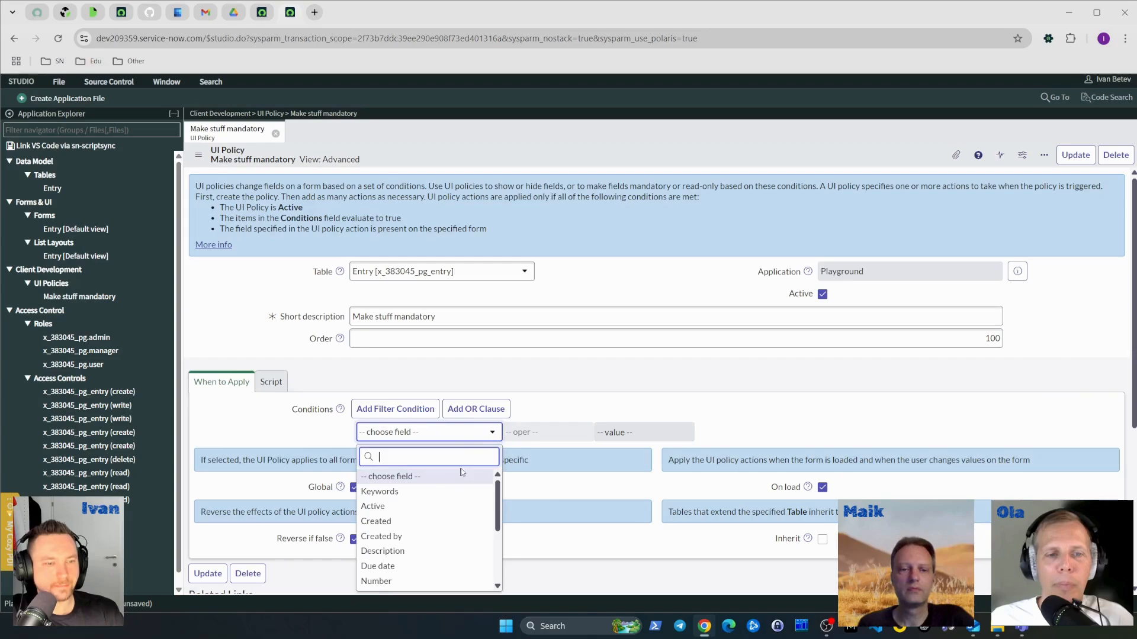
click(538, 453)
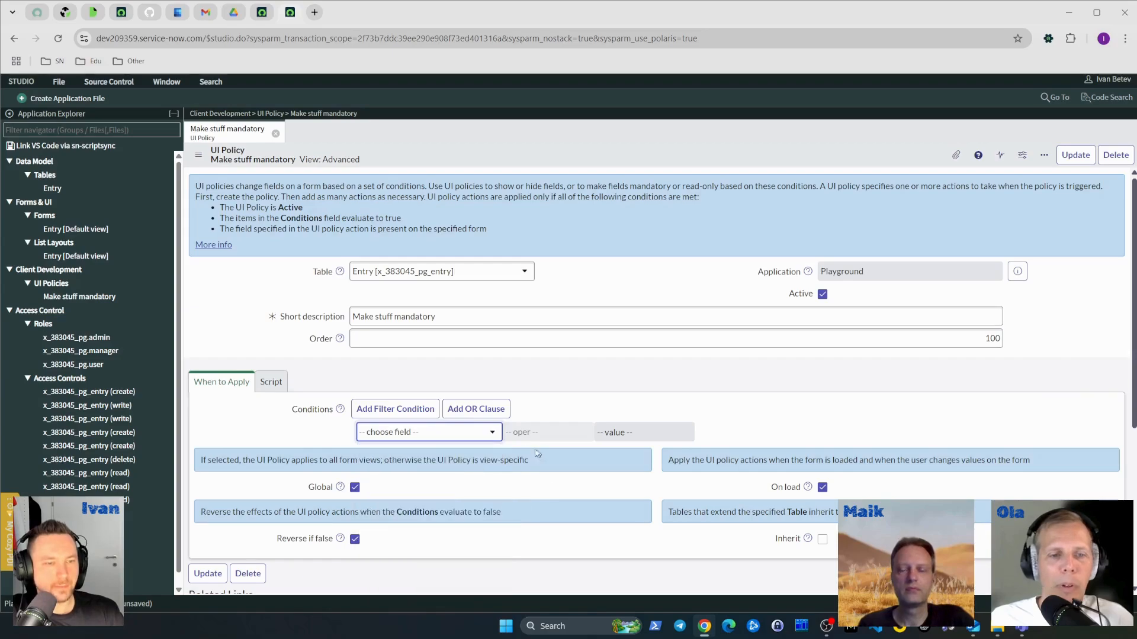
click(491, 434)
click(452, 504)
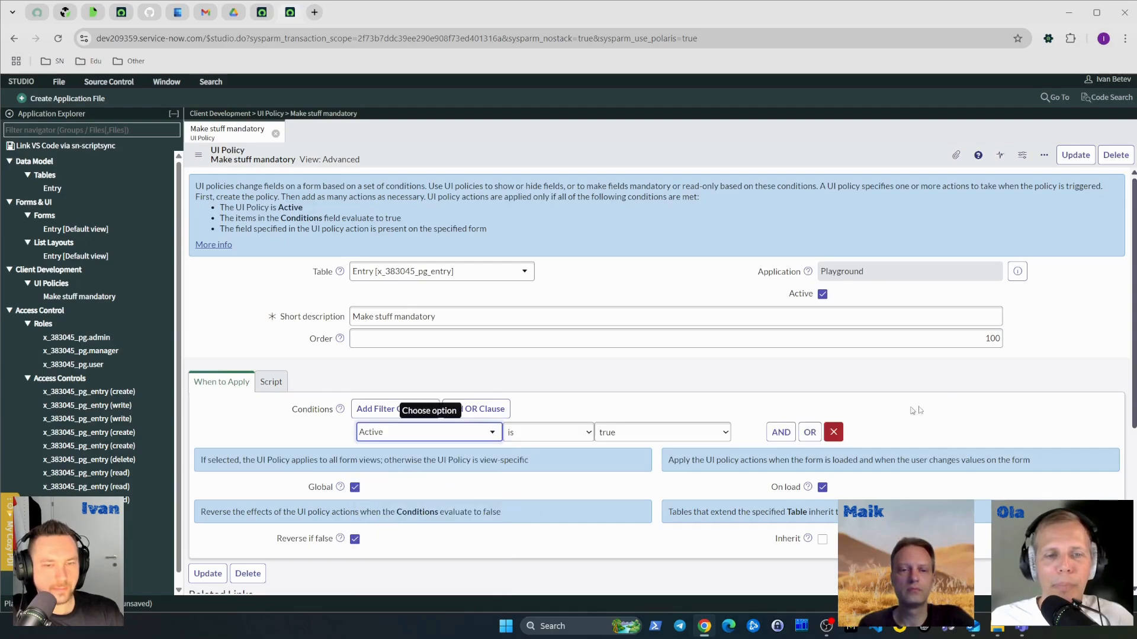
right_click(827, 160)
click(840, 163)
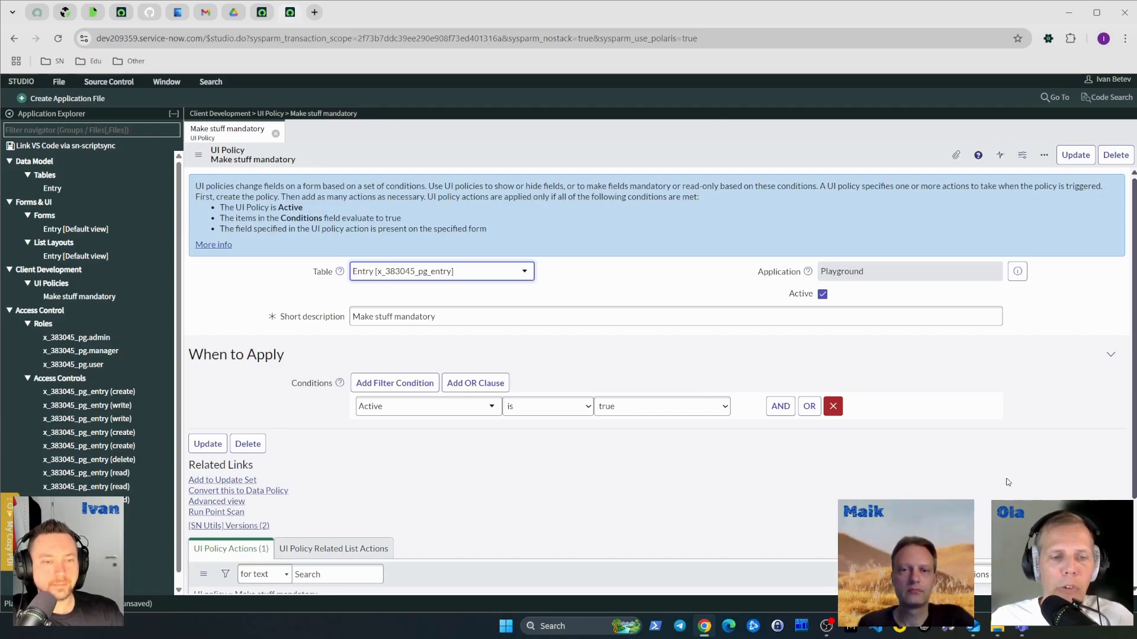
scroll(651, 509, down, 2)
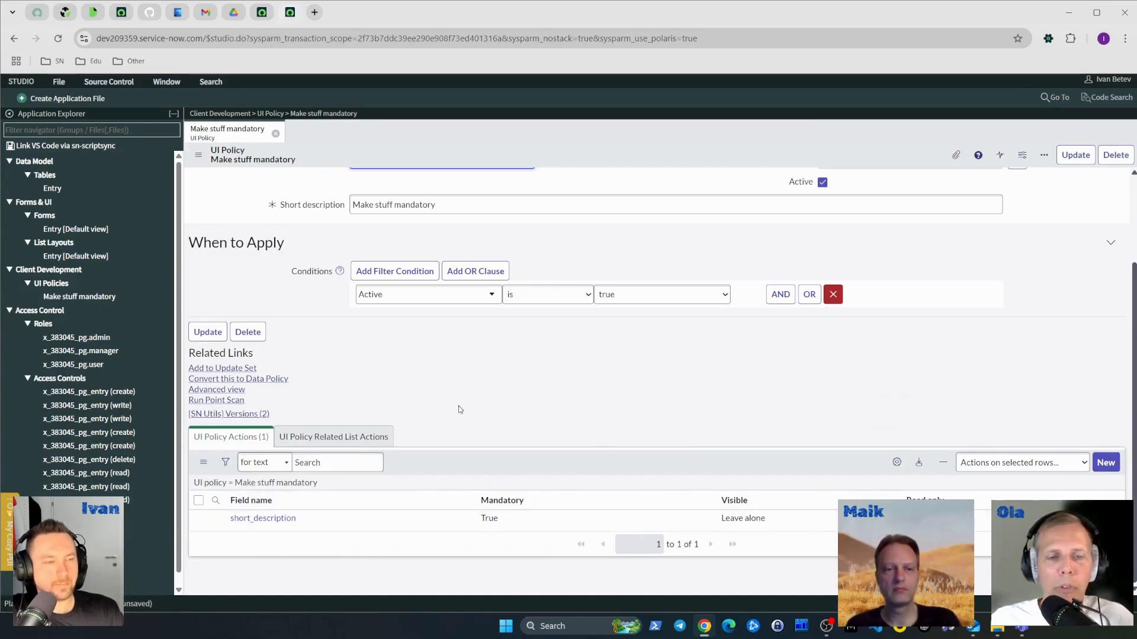
scroll(460, 409, up, 2)
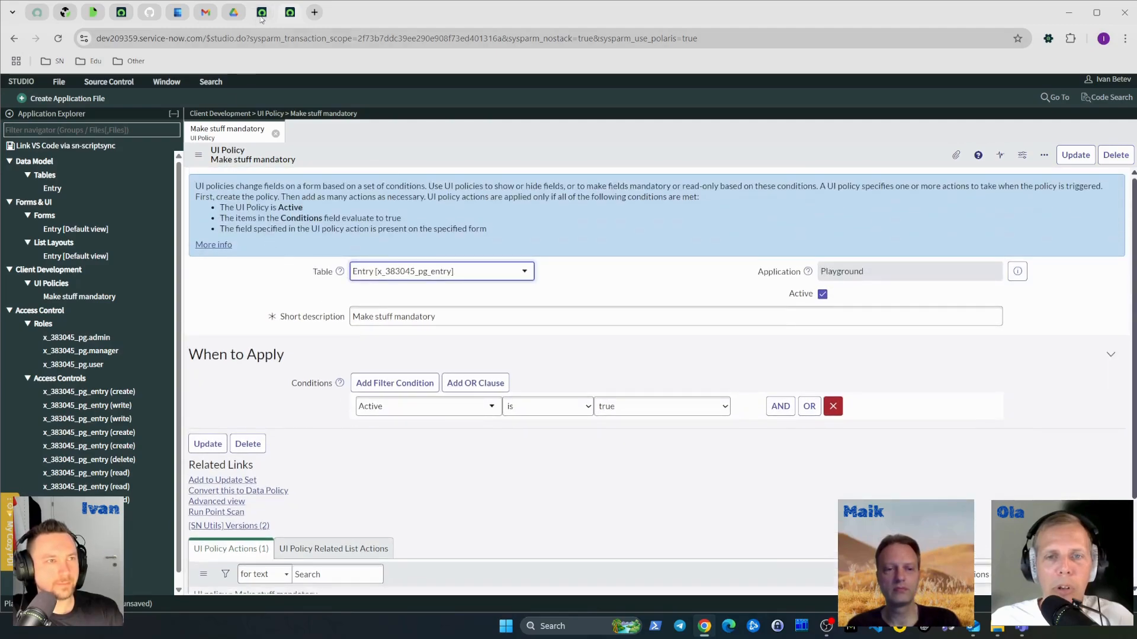
- Start a new Entry record in the Playground app from the ServiceNow platform page and save it with its default values
click(261, 13)
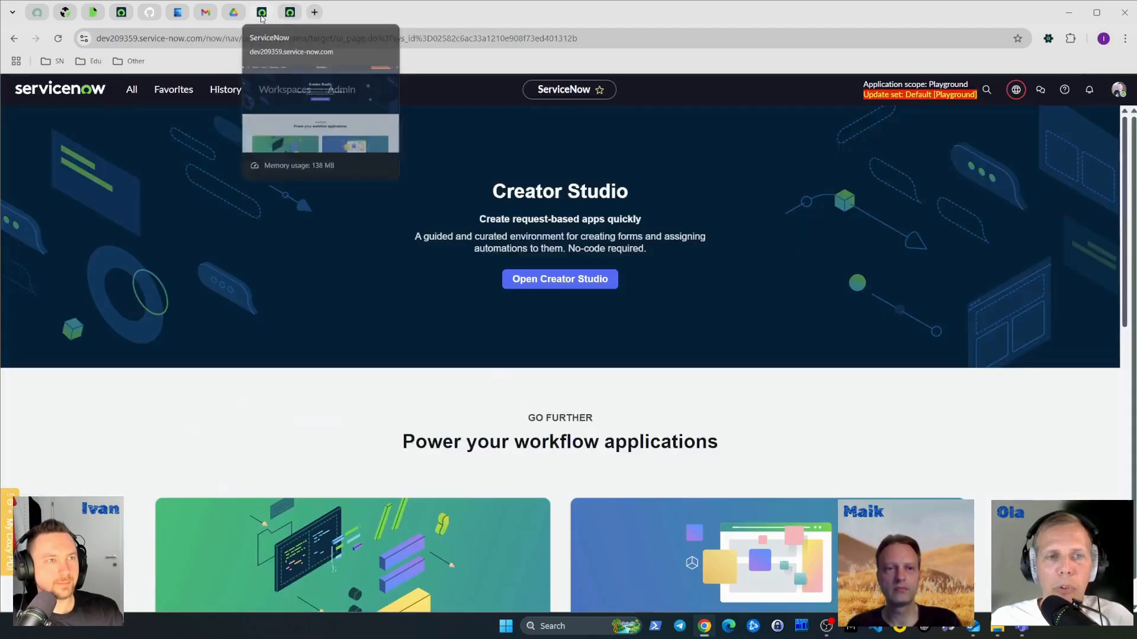
click(138, 96)
text(en)
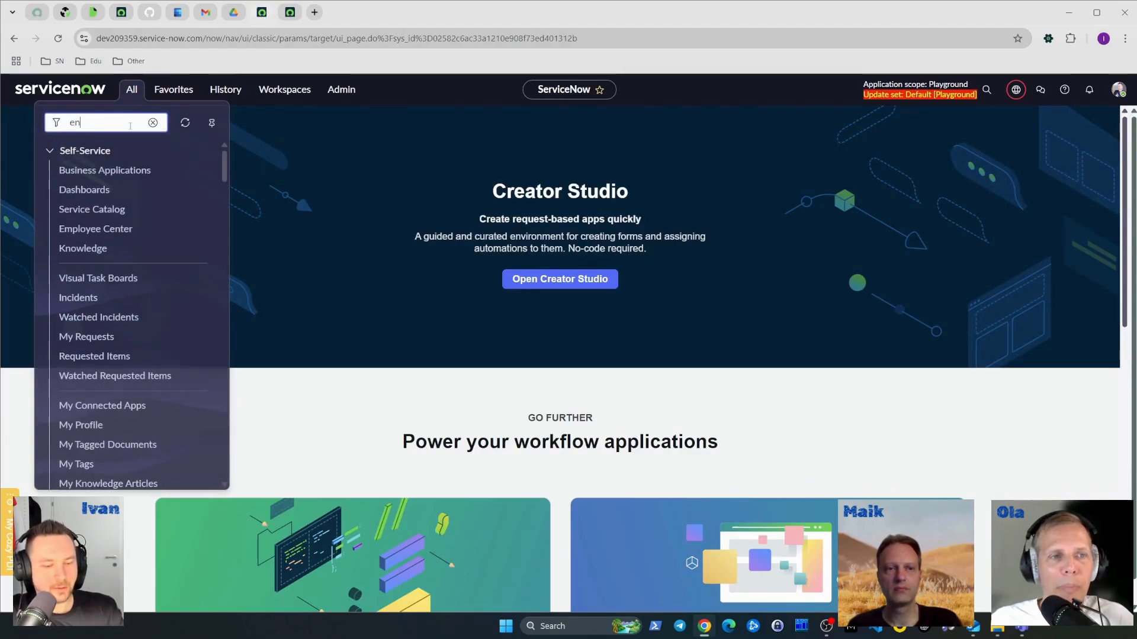
text(tri)
key(ctrl+a)
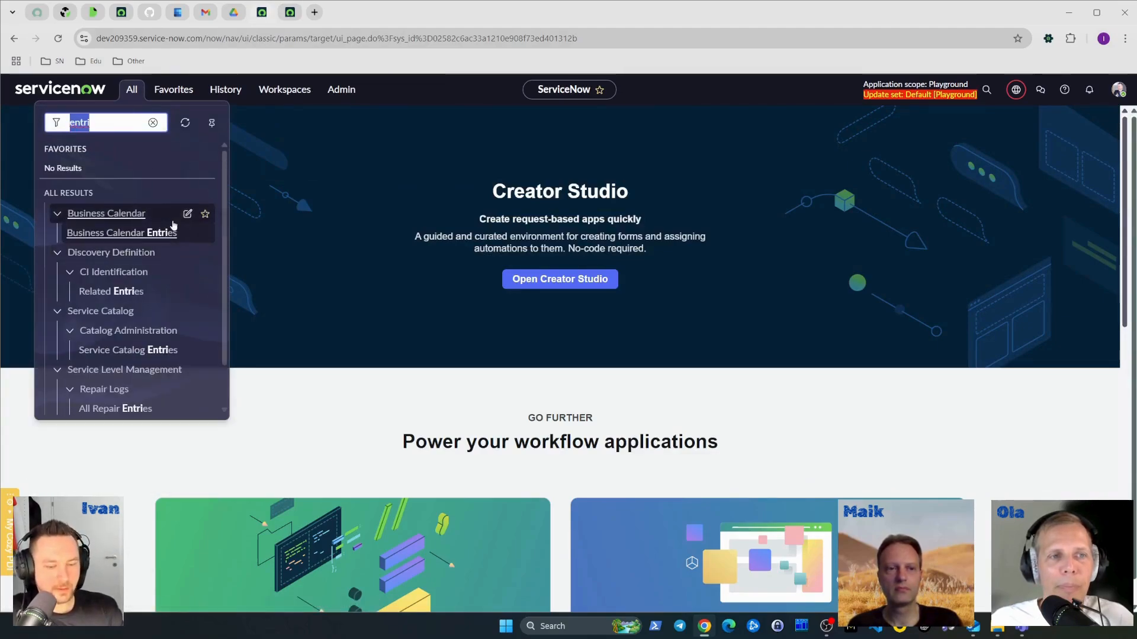
text(playg)
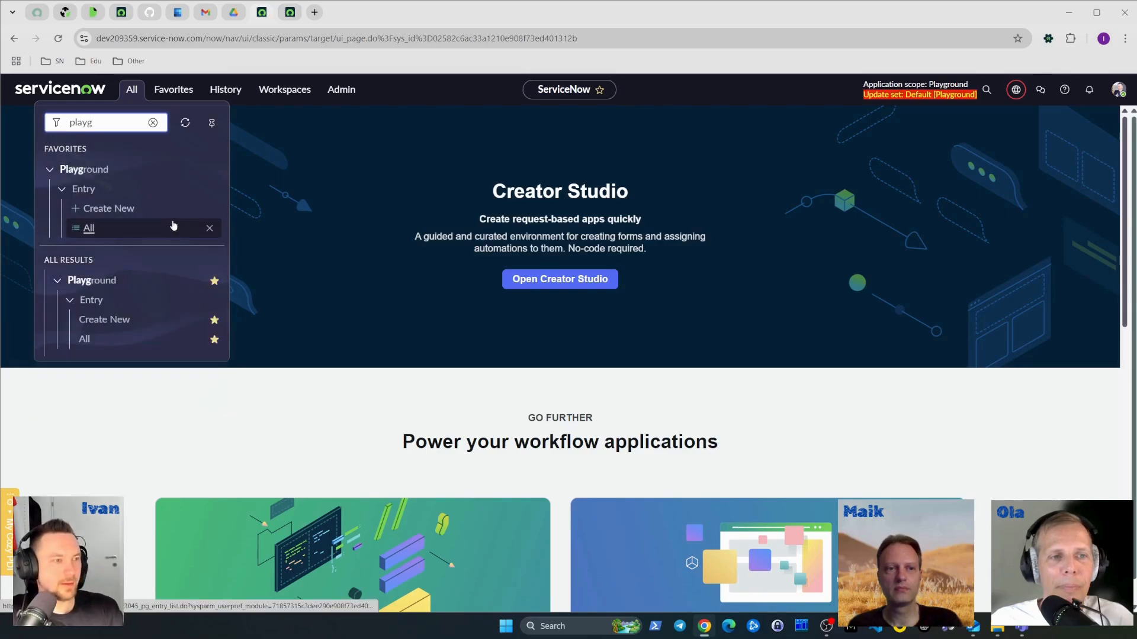
click(102, 320)
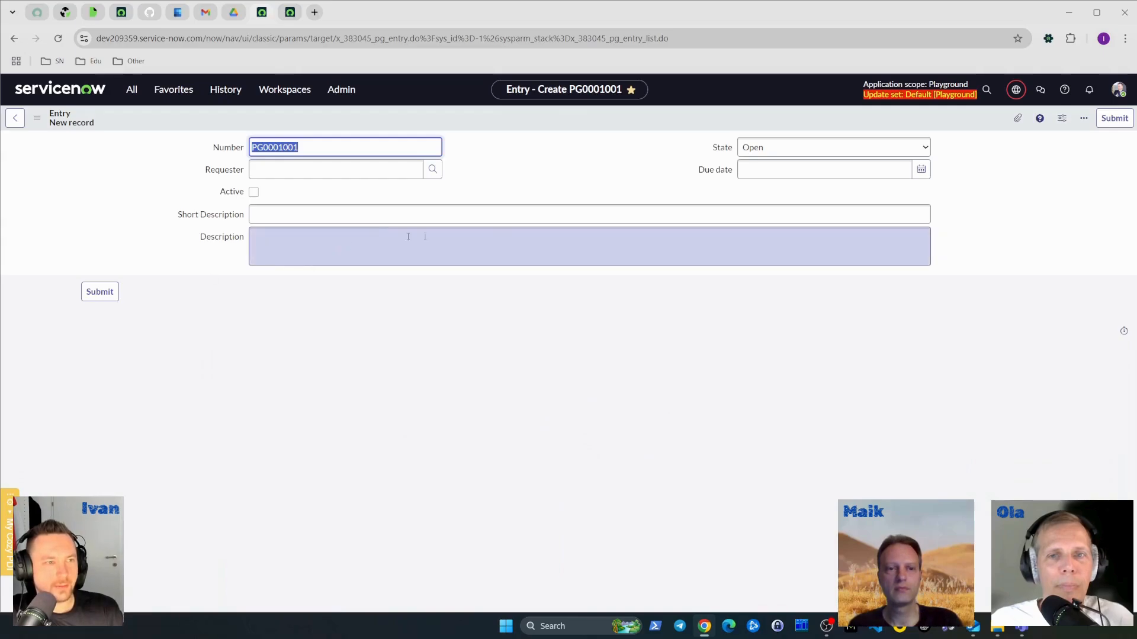
right_click(916, 117)
click(938, 127)
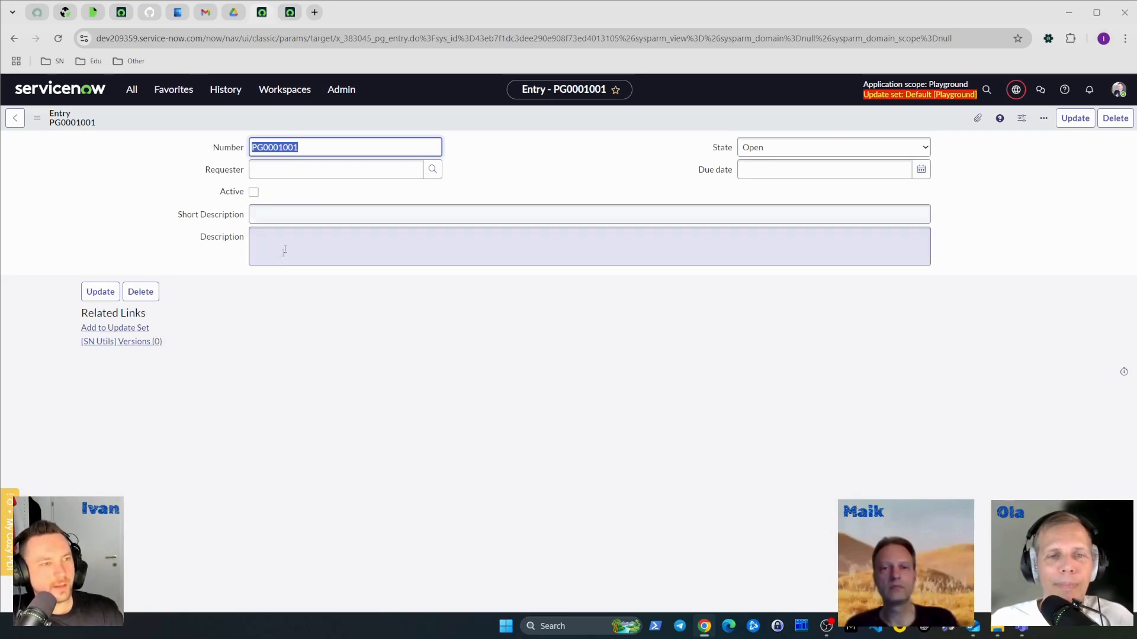
- Turn on Active for the saved entry to trigger the Short Description policy
drag(172, 220, 244, 218)
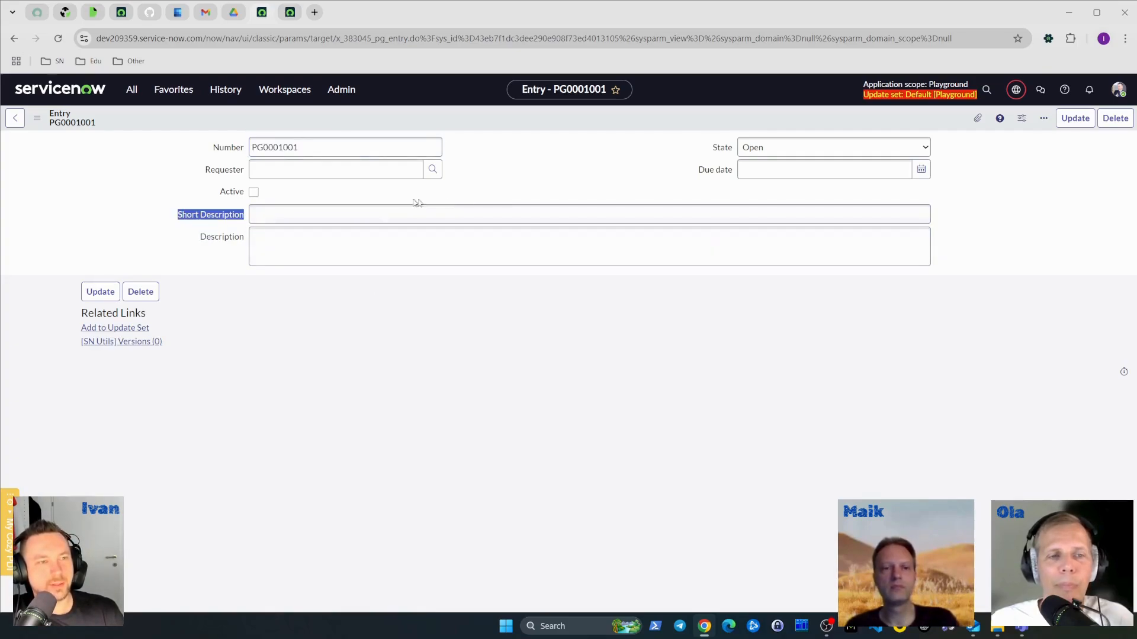
click(549, 167)
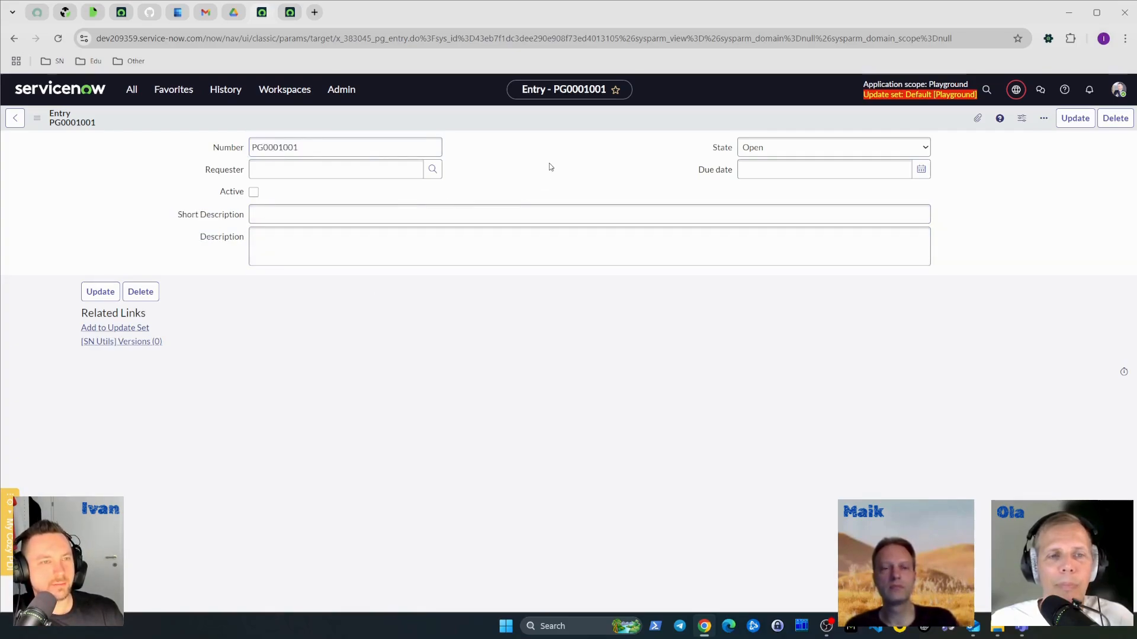
click(254, 193)
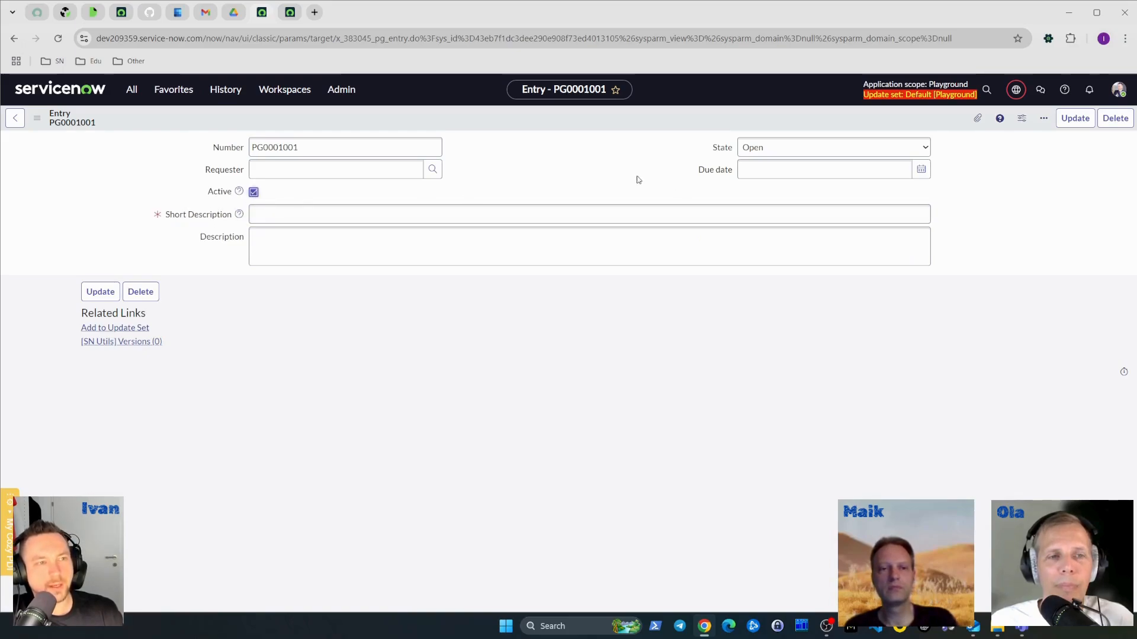
click(324, 214)
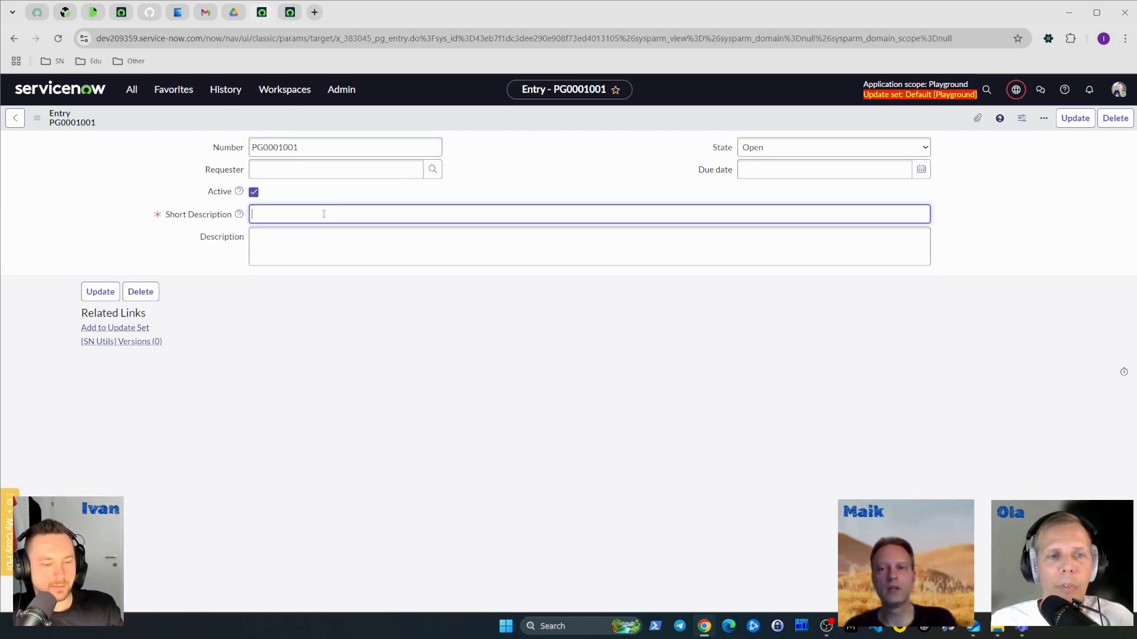
text(First P)
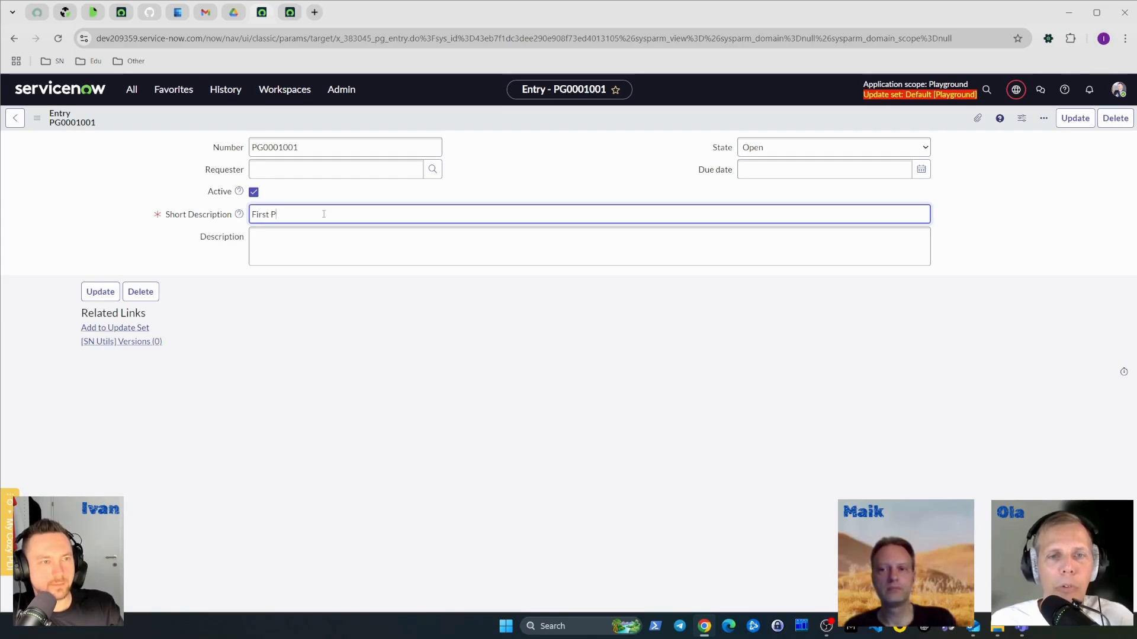
text(laygorund E)
key(BackSpace)
key(ctrl+a)
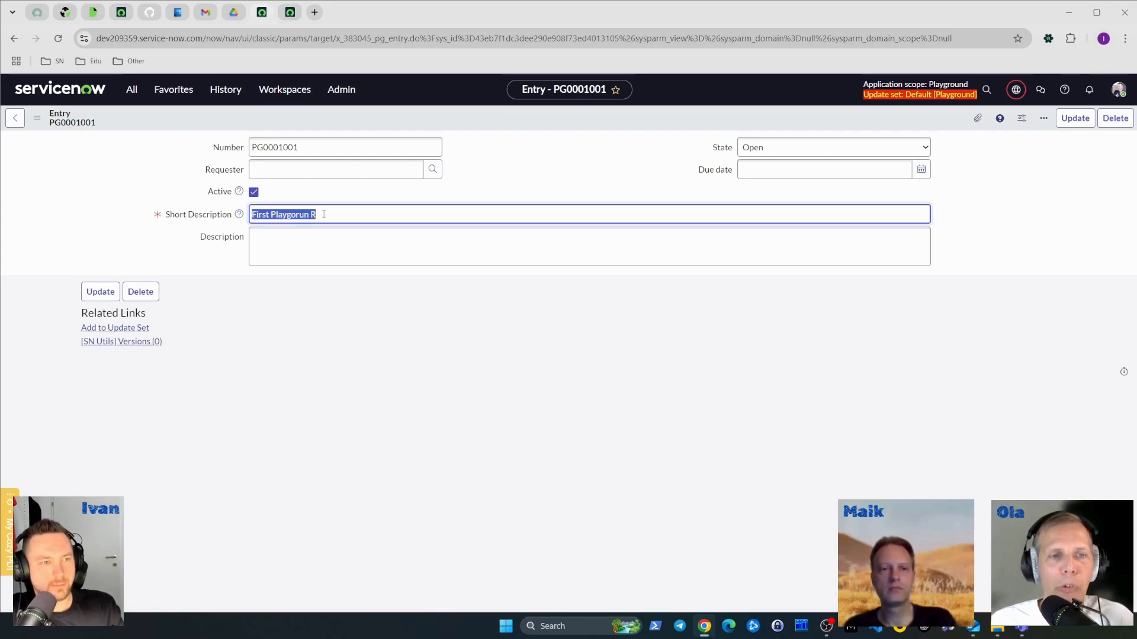
key(BackSpace)
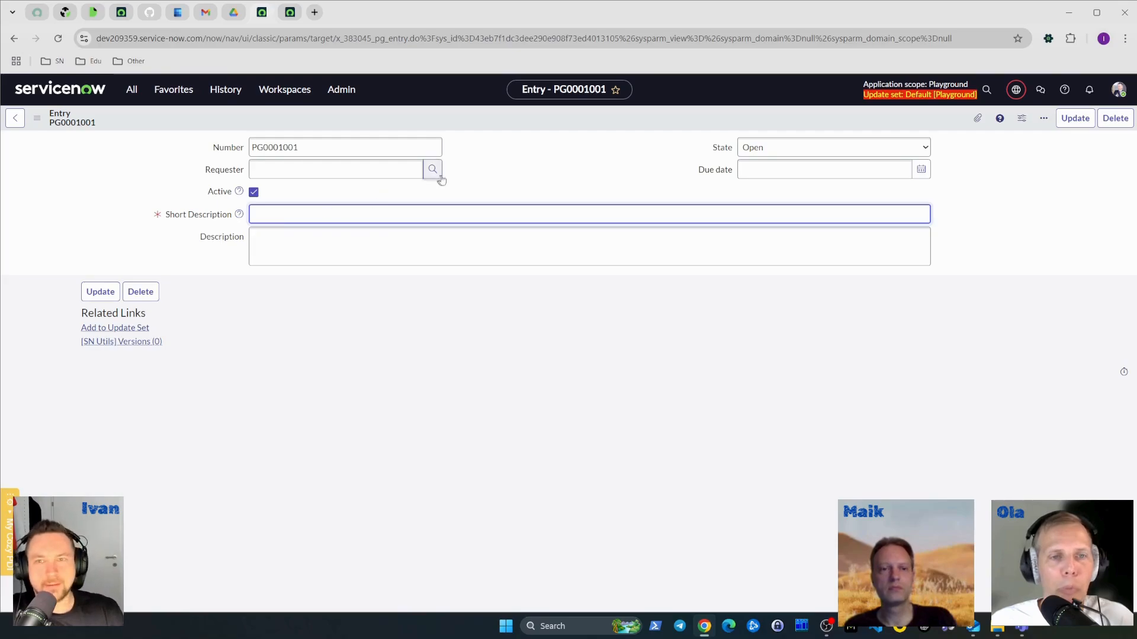
- Try to save the active entry with Short Description empty, fill it in as "First Playgorun Record" and save
right_click(858, 125)
click(876, 134)
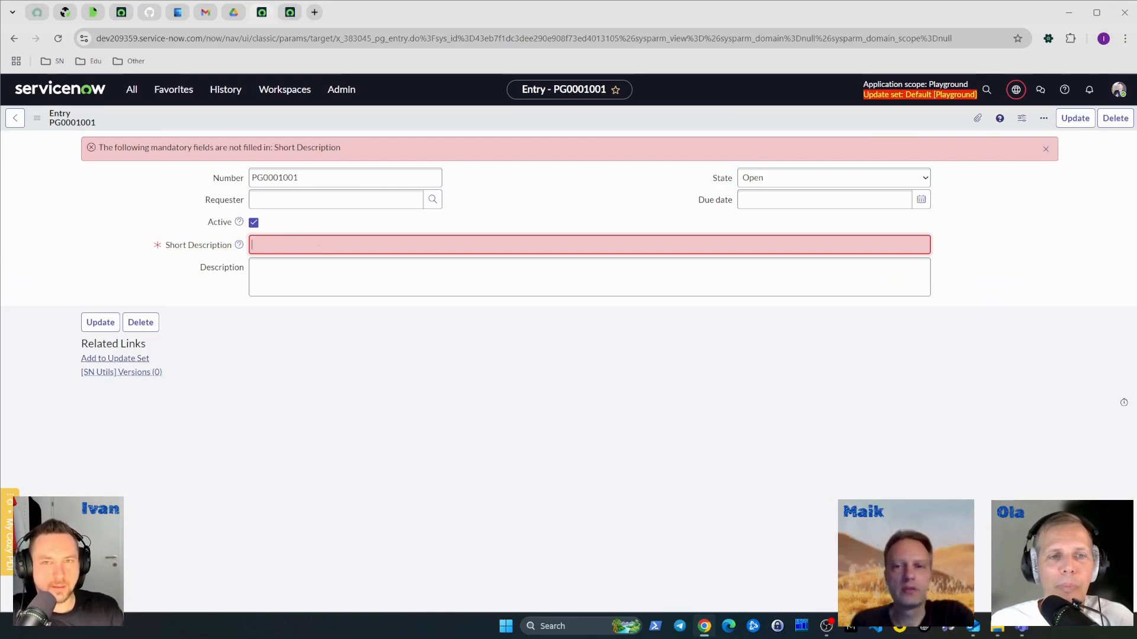
text(First Playgorun R)
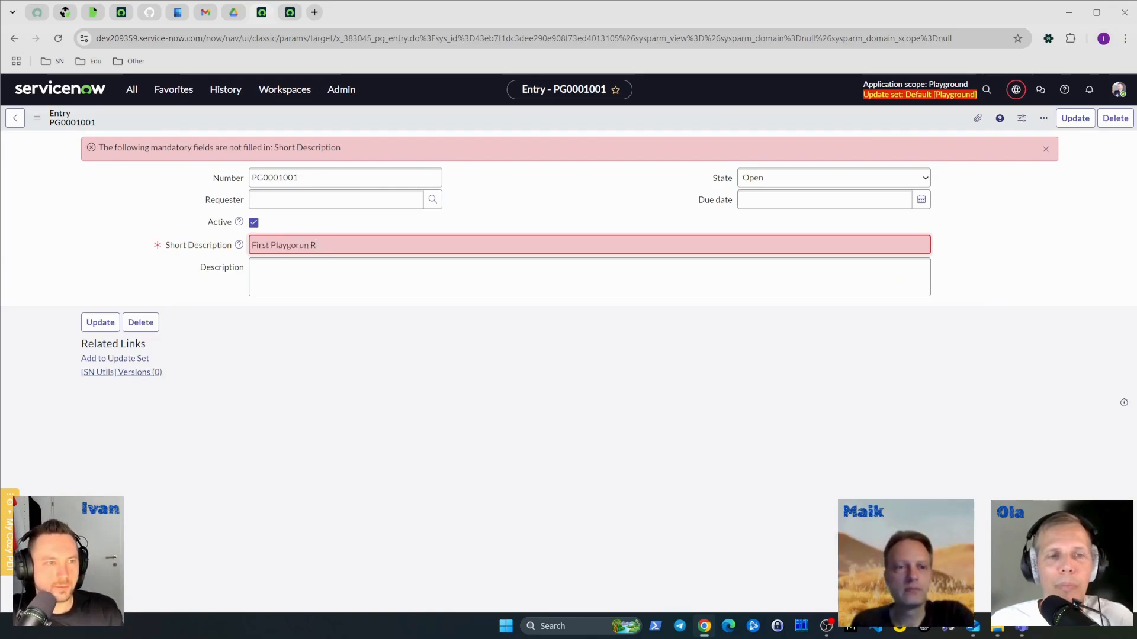
text(ecord)
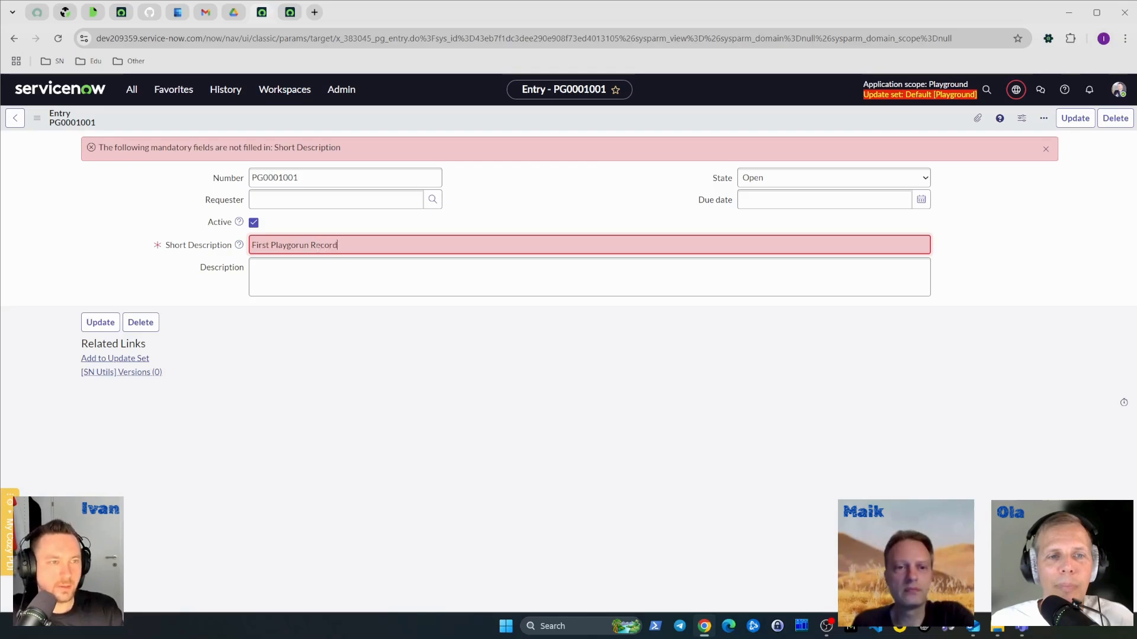
click(538, 231)
key(ctrl+s)
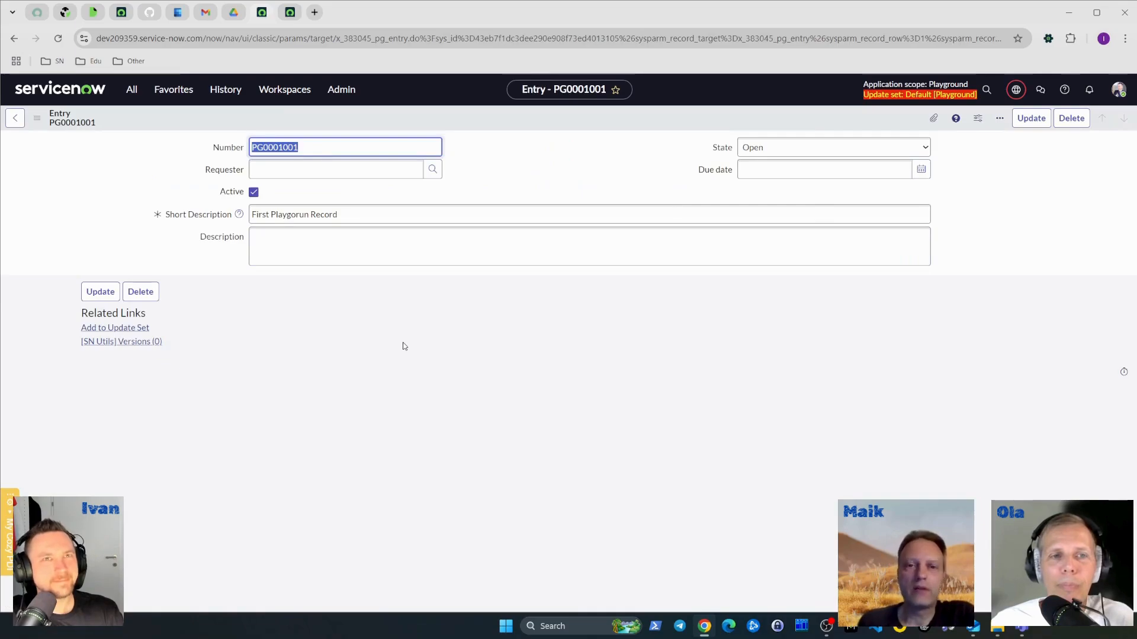
- Correct the entry's Short Description to "First Playground Record" and save the record
click(309, 216)
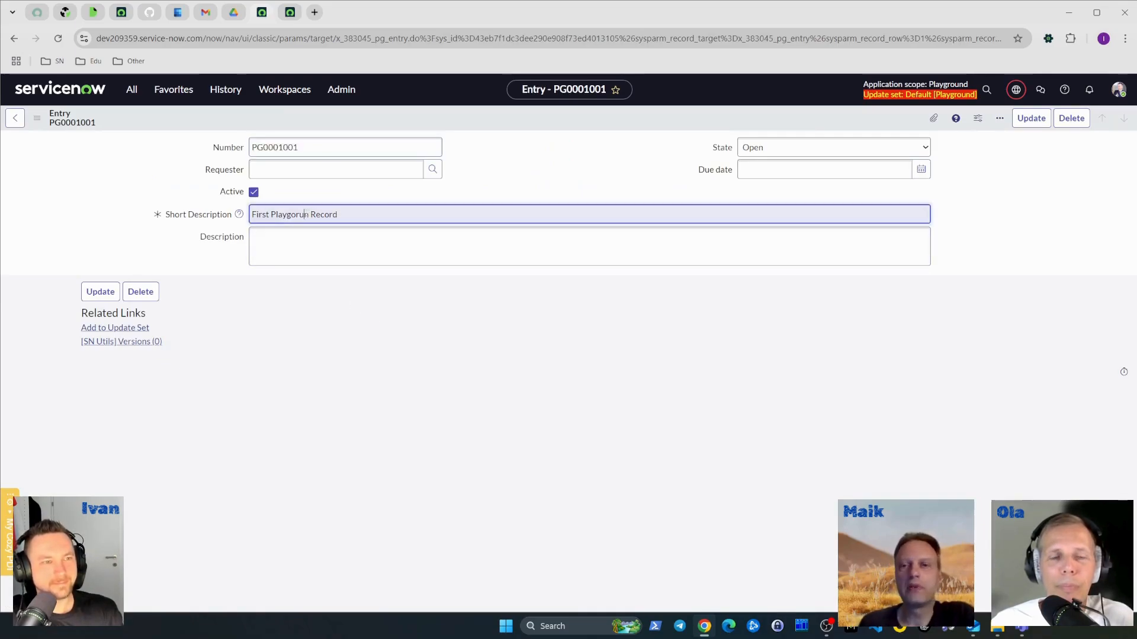
drag(309, 215, 296, 214)
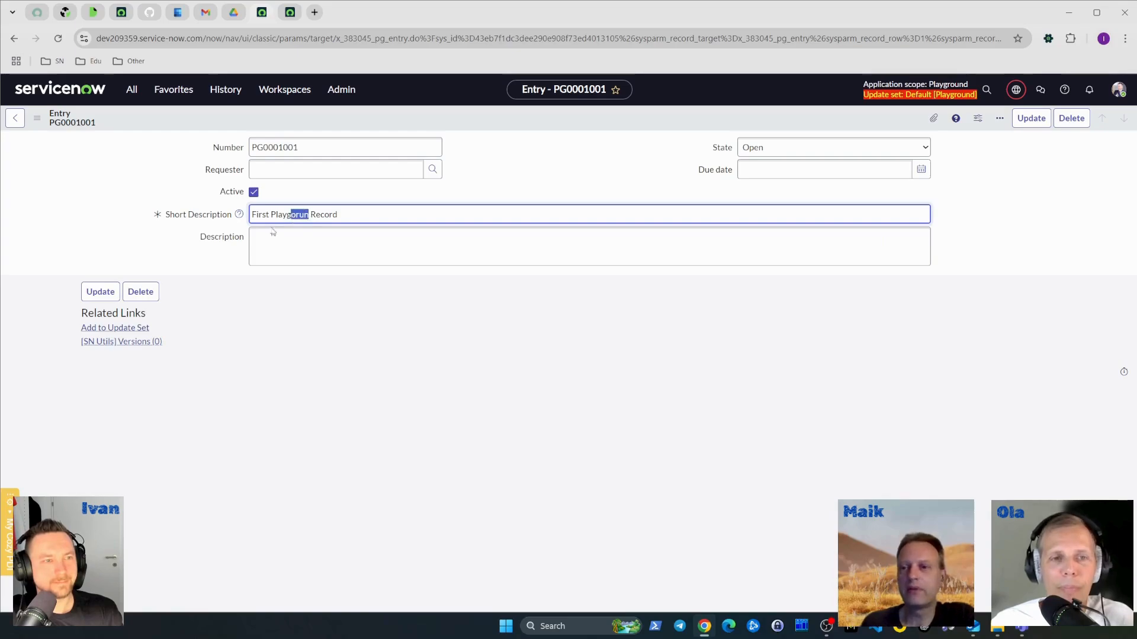
text(round)
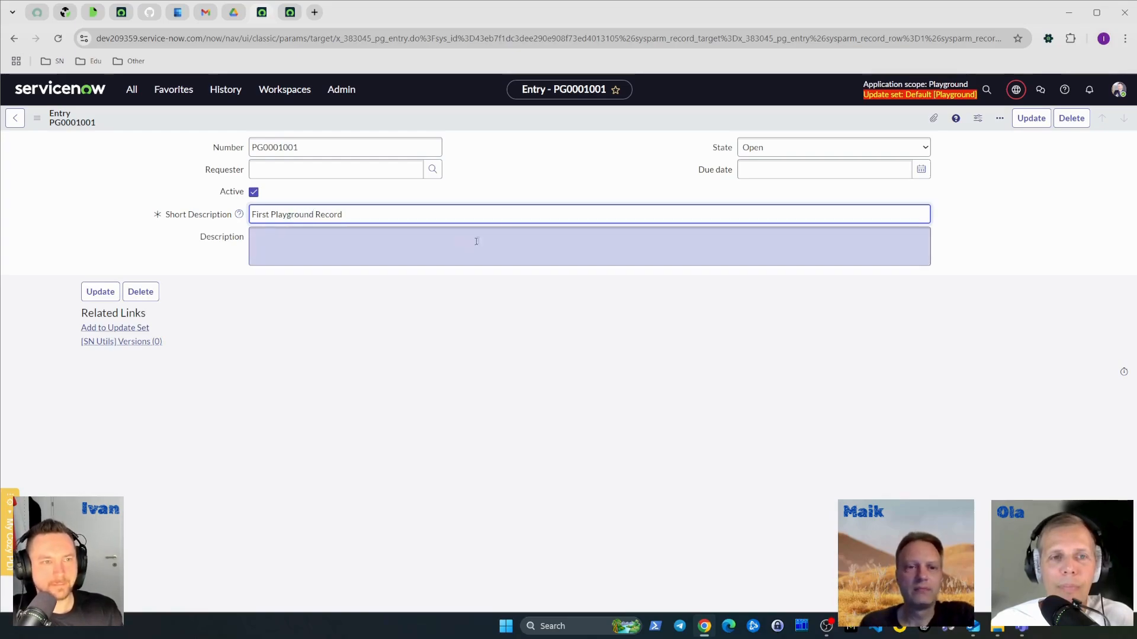
key(ctrl+s)
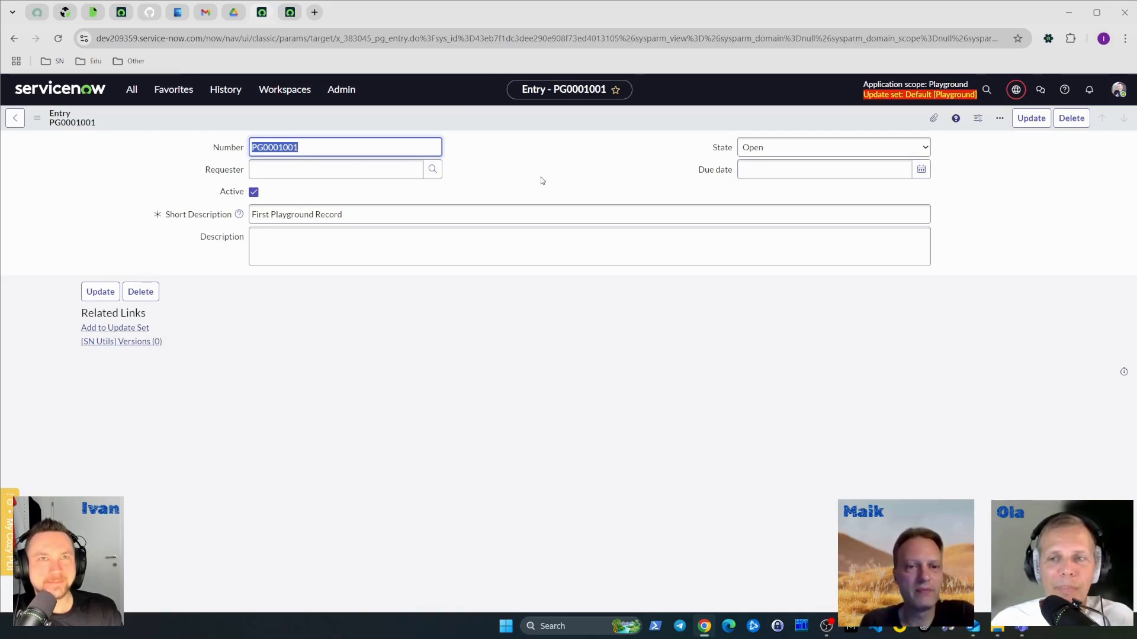
- Open the list of all Playground entries and set the entry's Active value to false directly in the list
click(133, 89)
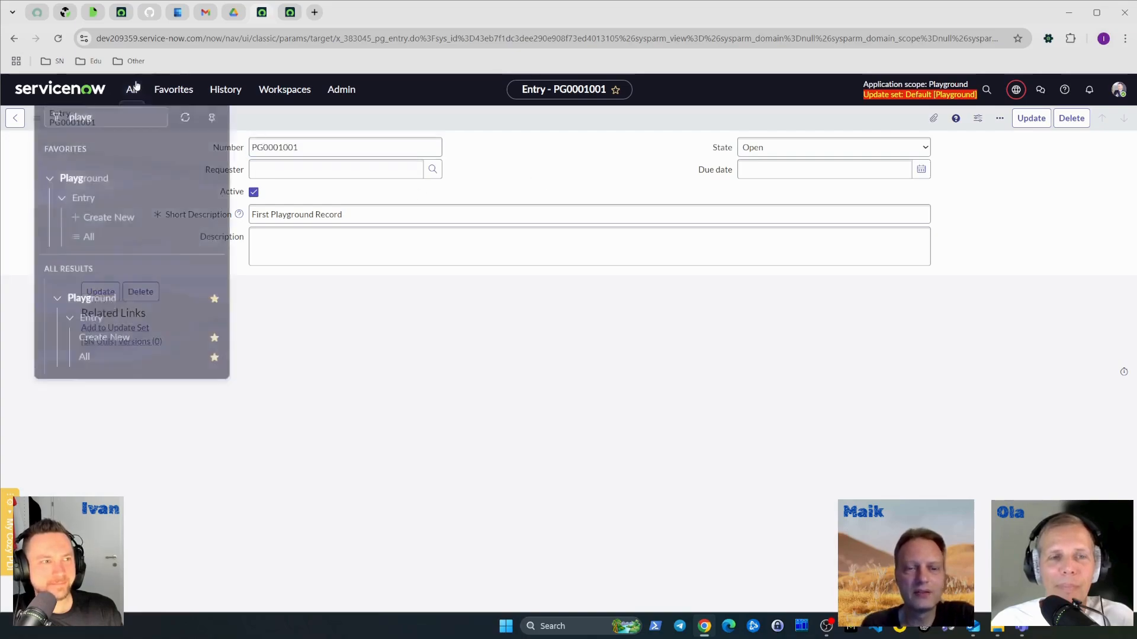
click(132, 339)
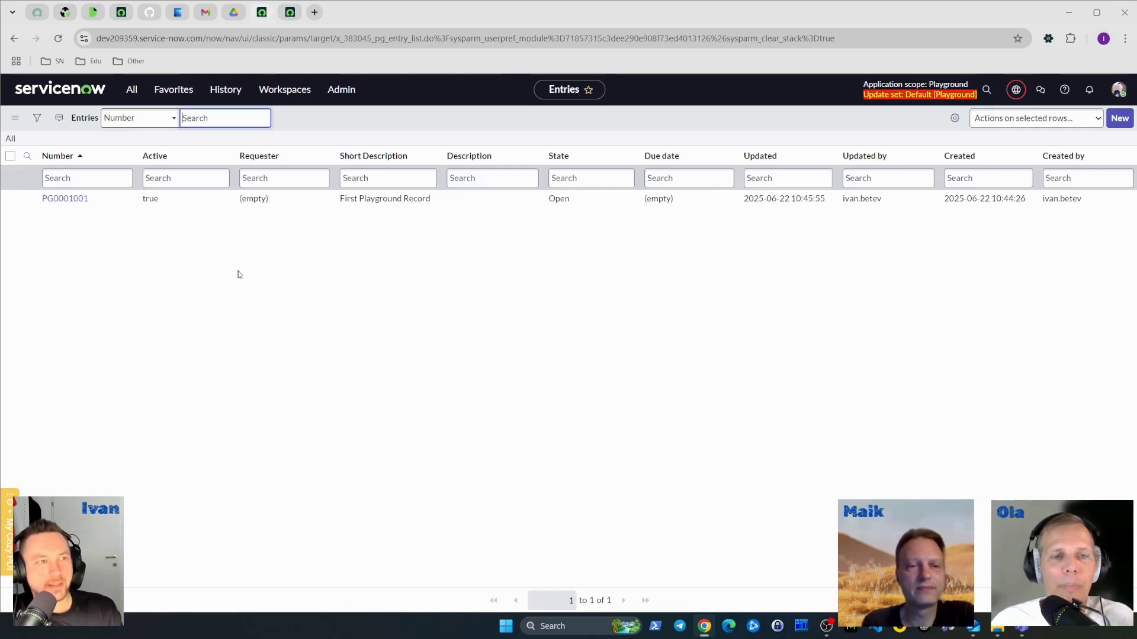
double_click(175, 199)
click(173, 204)
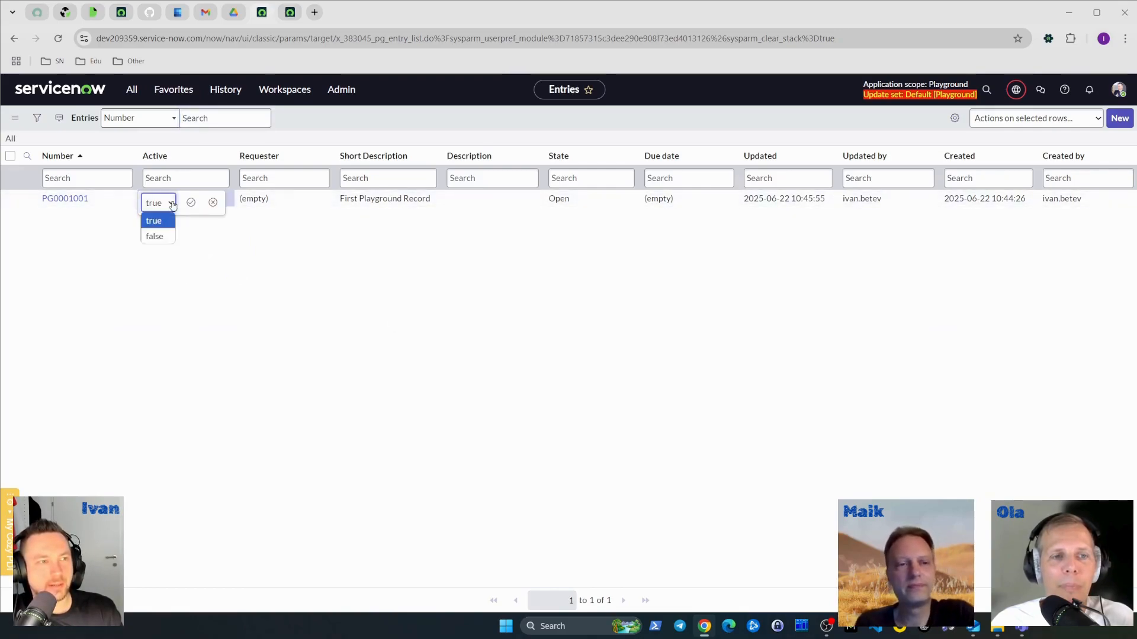
click(161, 236)
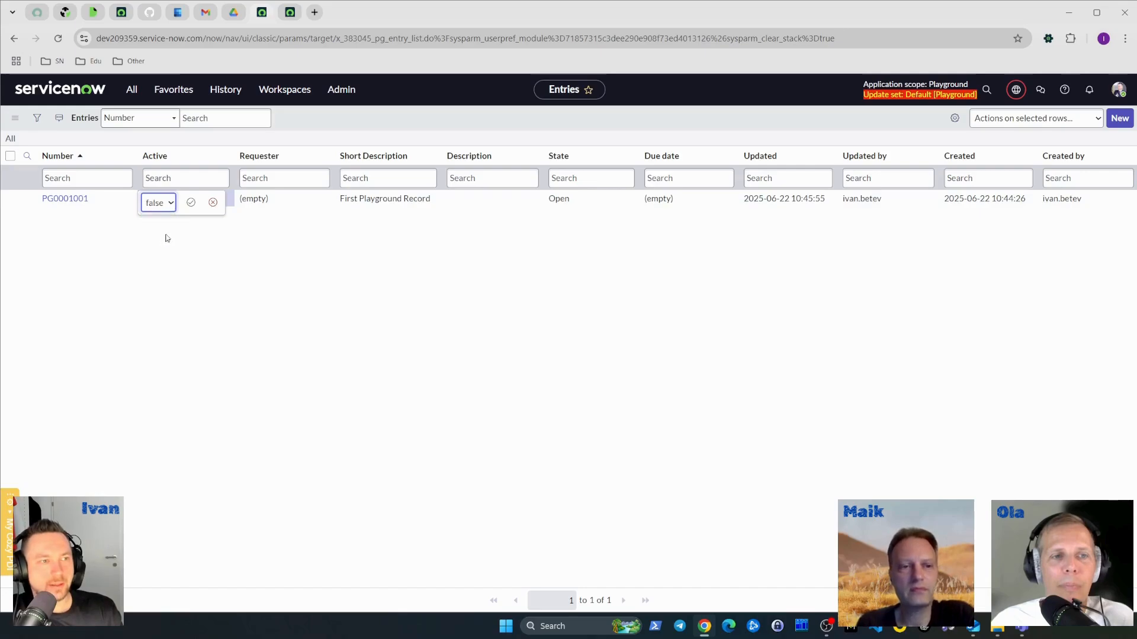
click(191, 202)
- Clear the inactive entry's Short Description directly in the list
click(414, 204)
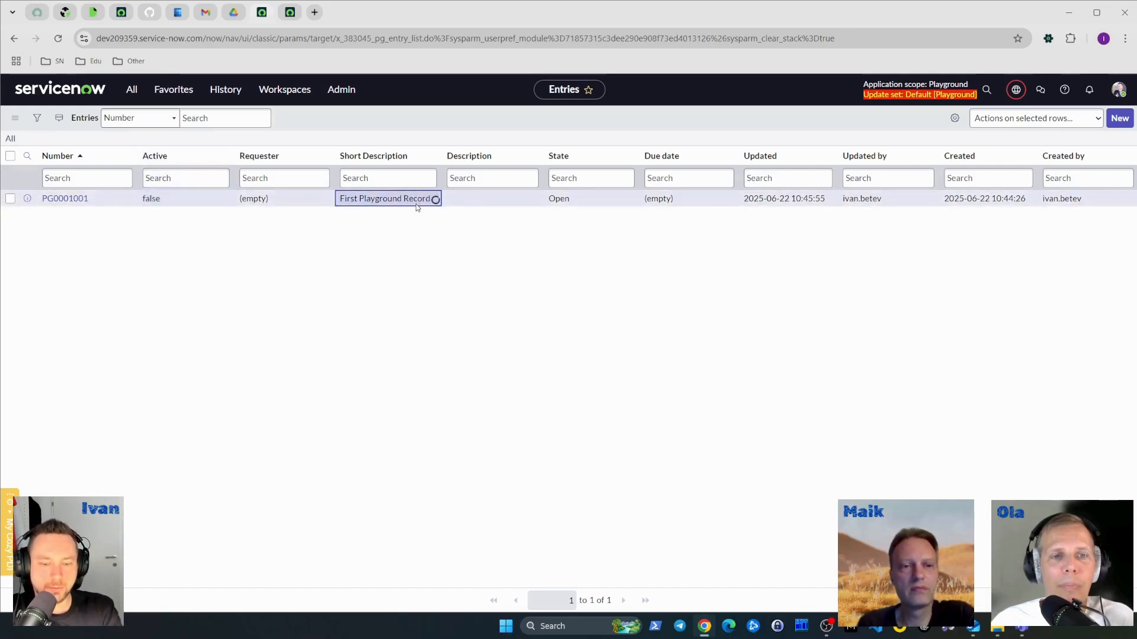
key(BackSpace)
click(451, 200)
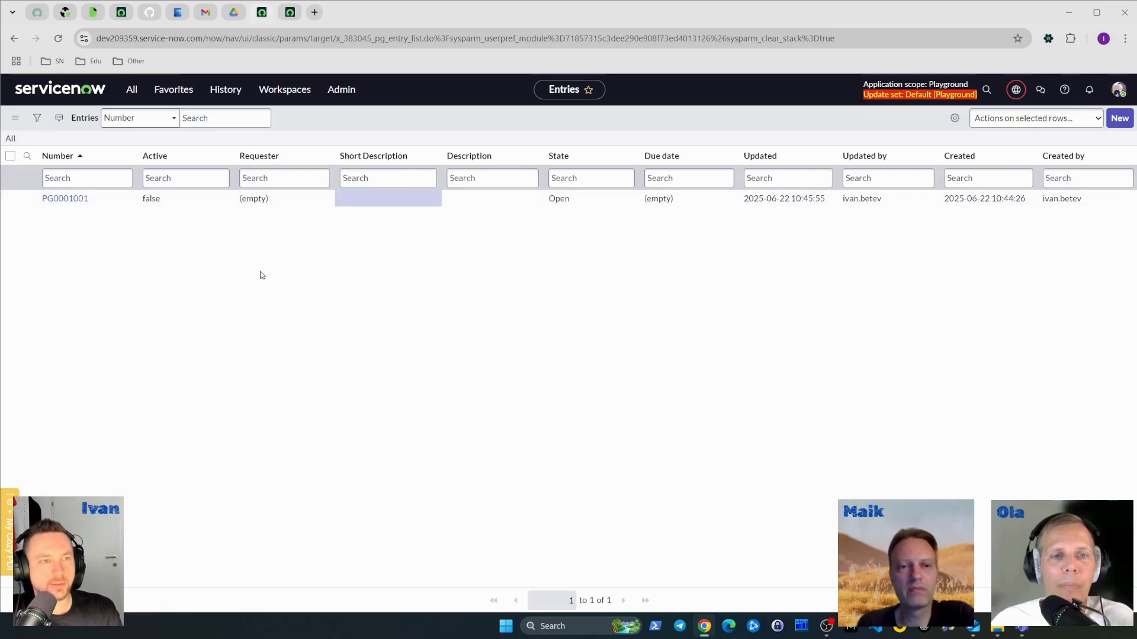
- Set the entry's Active value to true directly in the list while its Short Description is empty
click(182, 203)
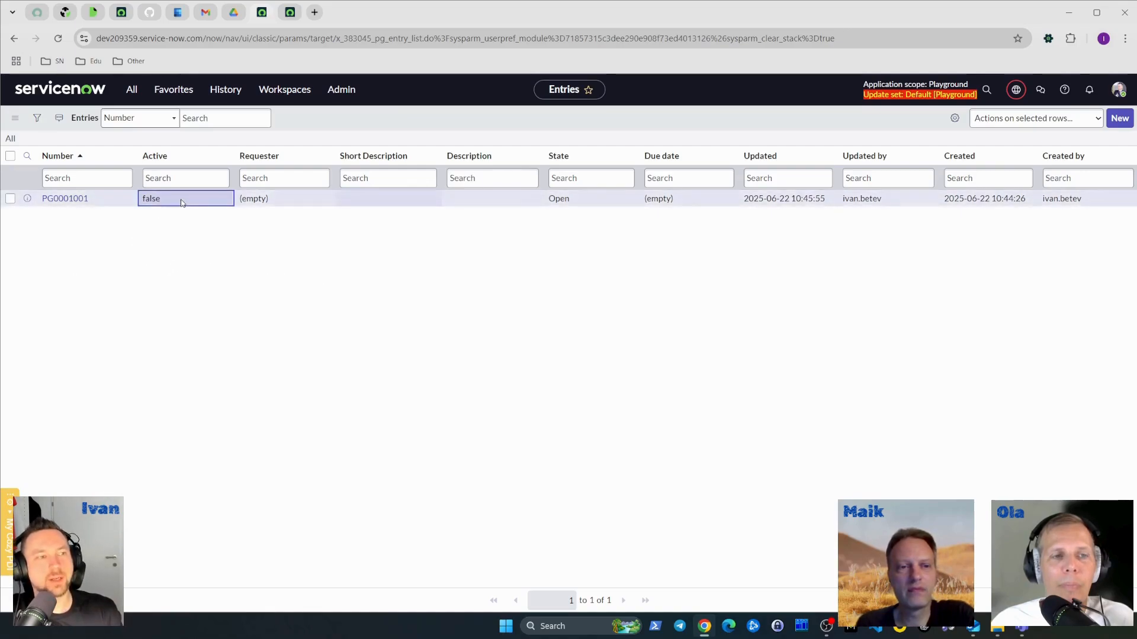
double_click(182, 203)
click(158, 204)
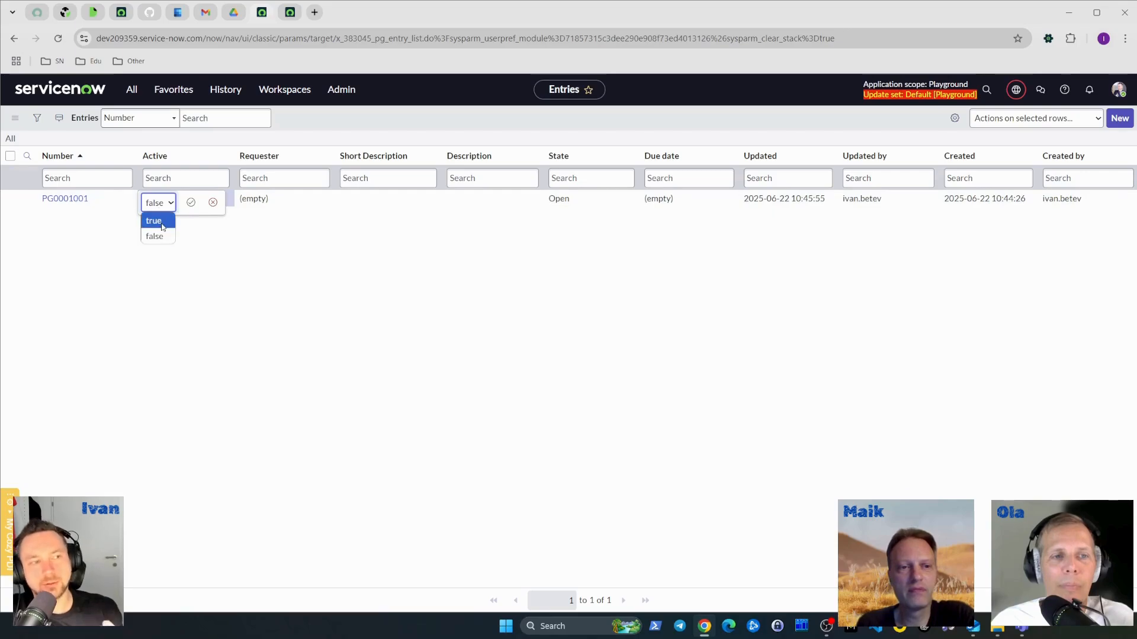
click(164, 226)
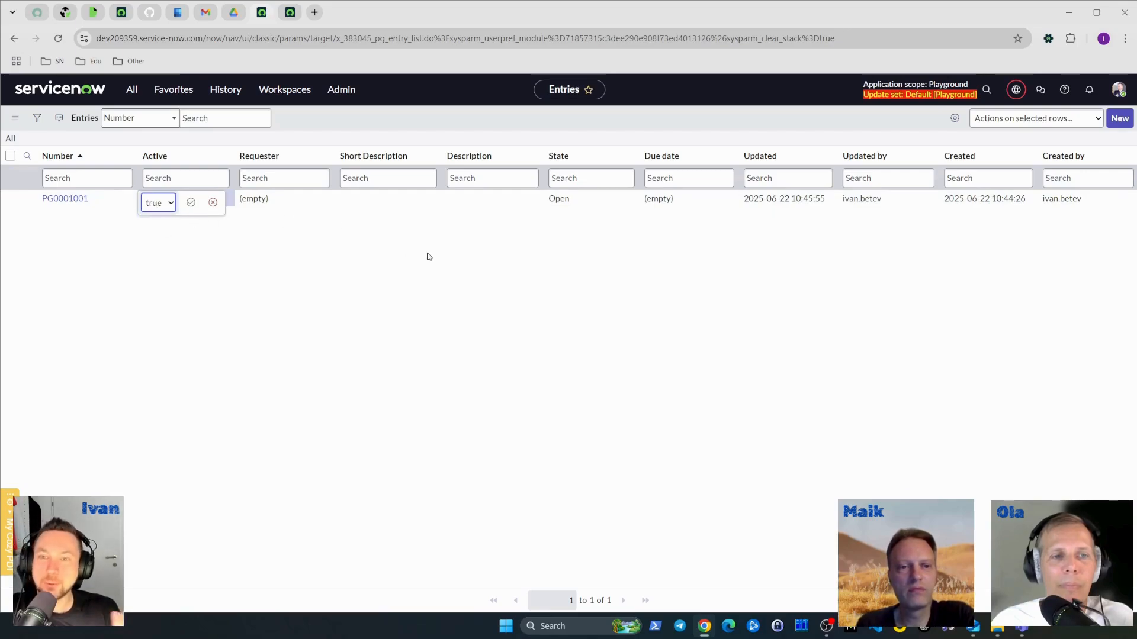
click(191, 202)
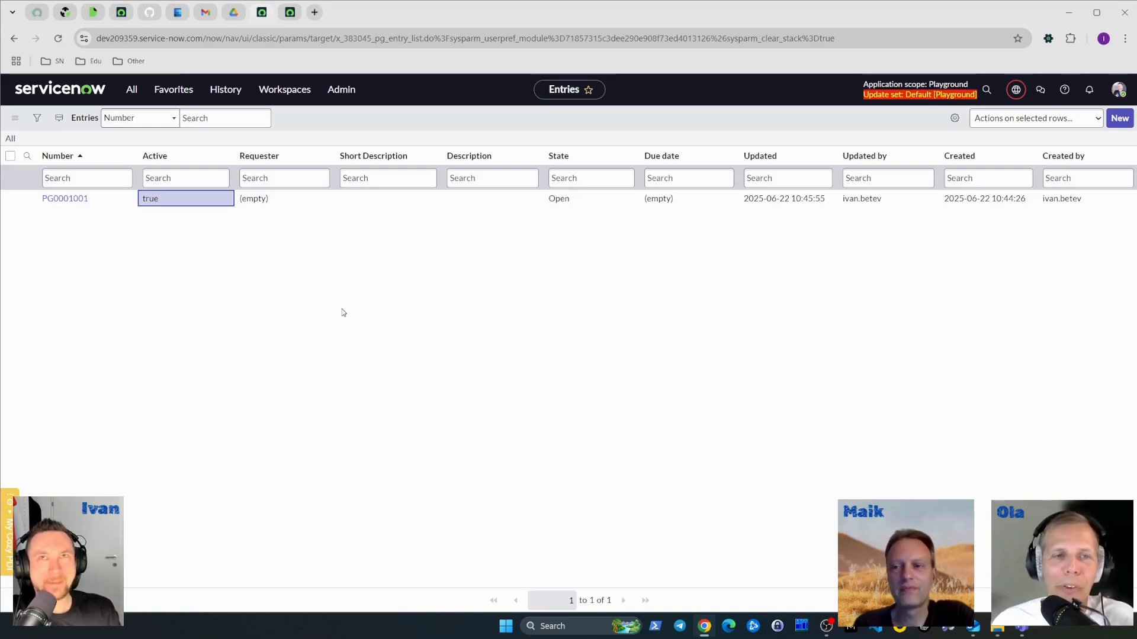
- Open the Playground entry's record and start a background script preloaded with that record as the current variable
mouse_move(819, 634)
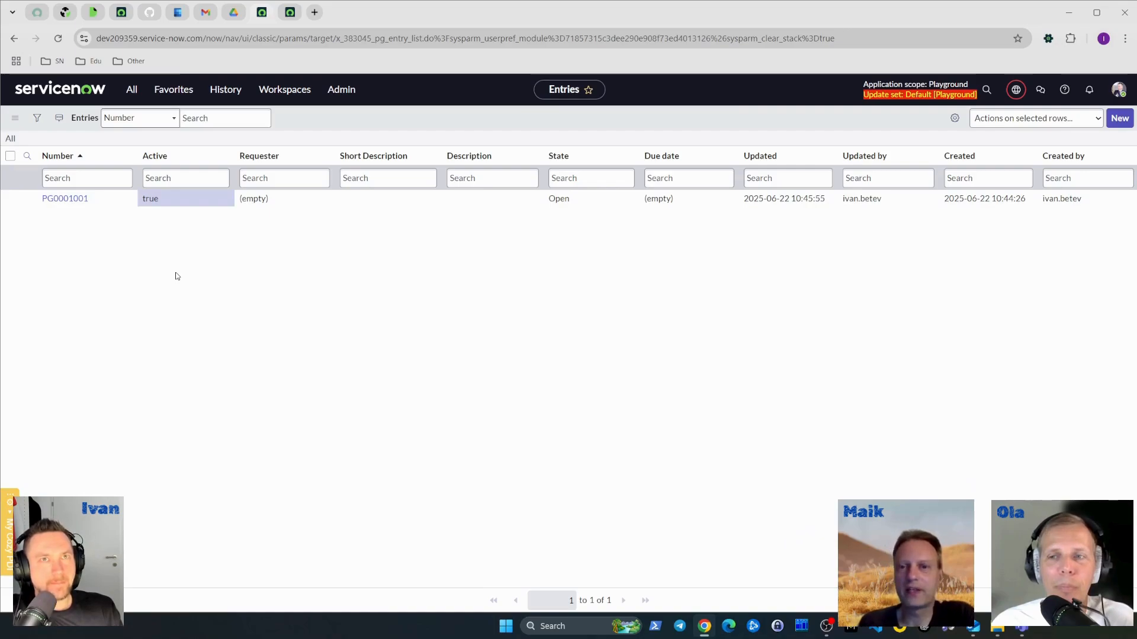
click(68, 200)
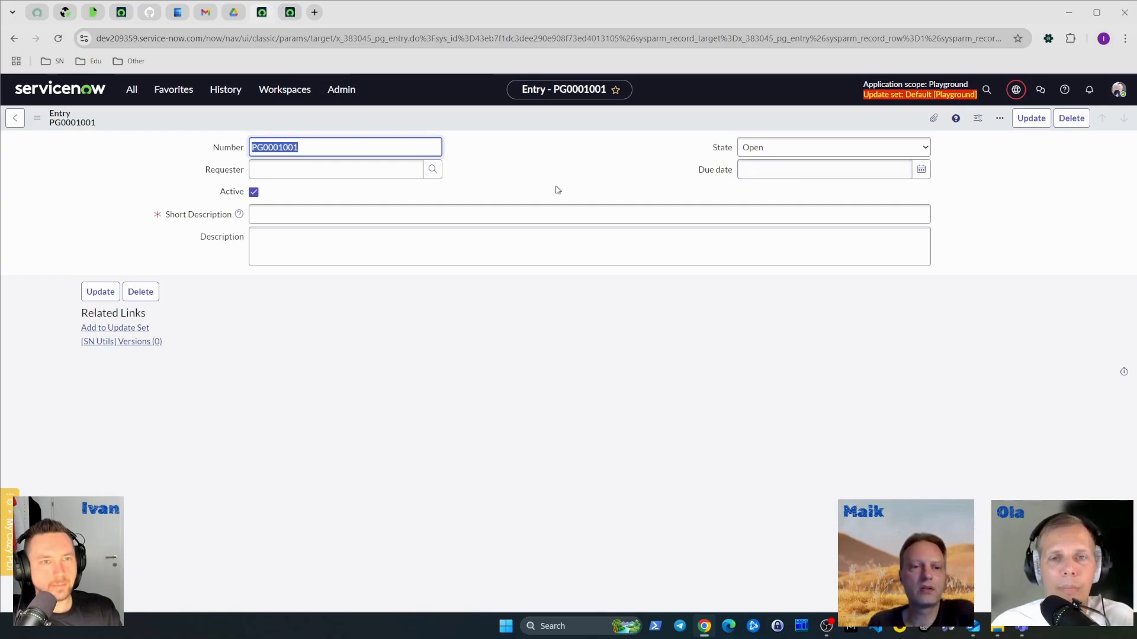
click(545, 316)
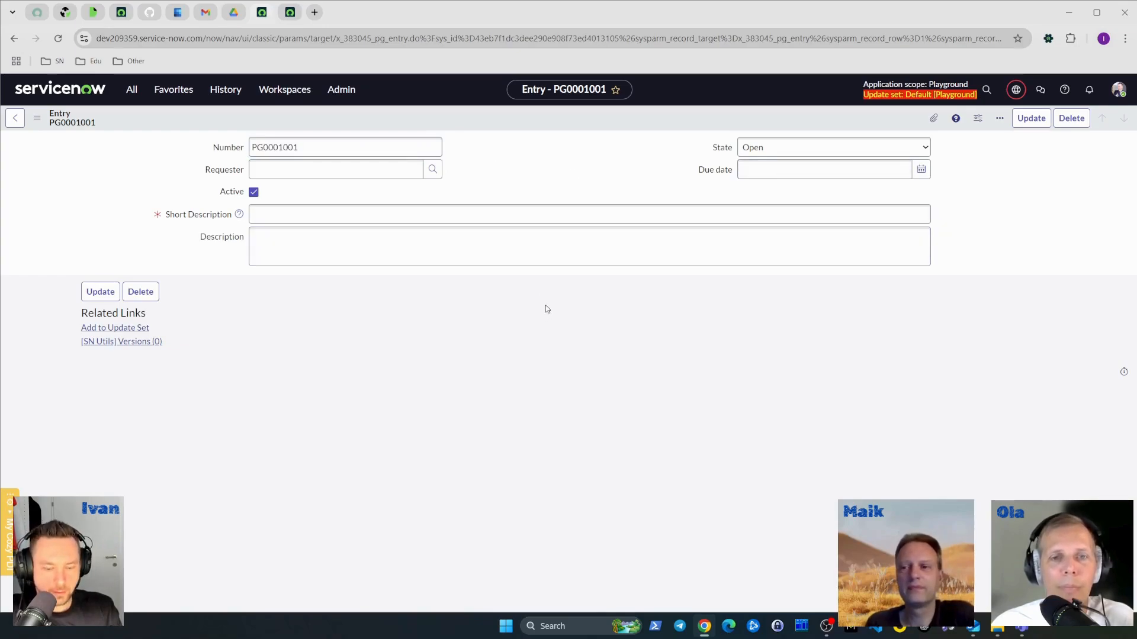
text(/bg)
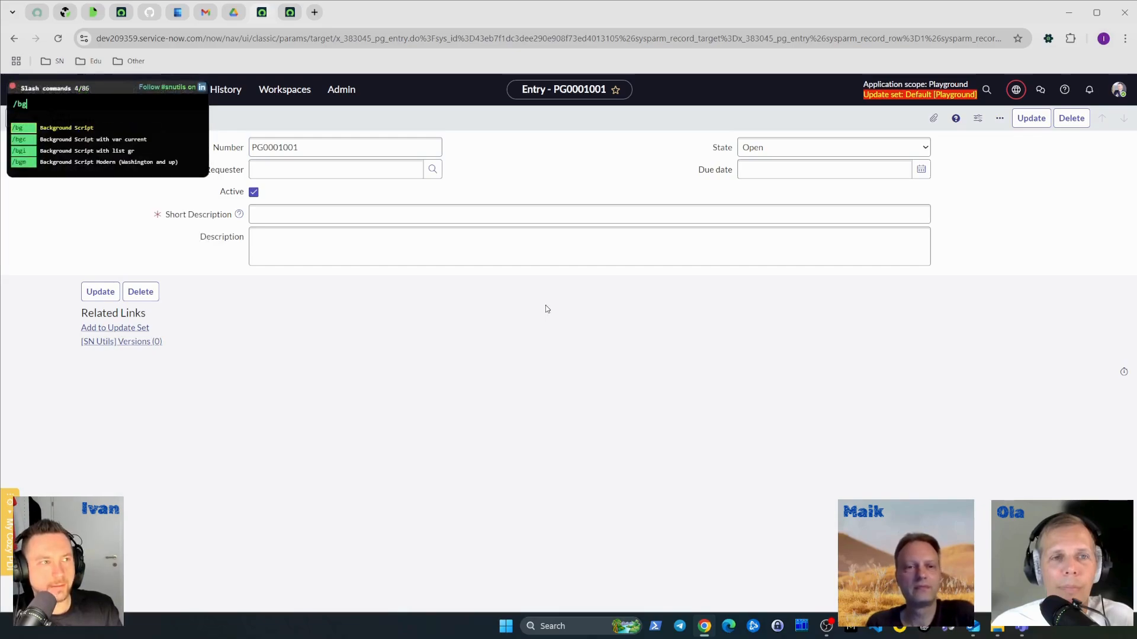
text(c)
key(Return)
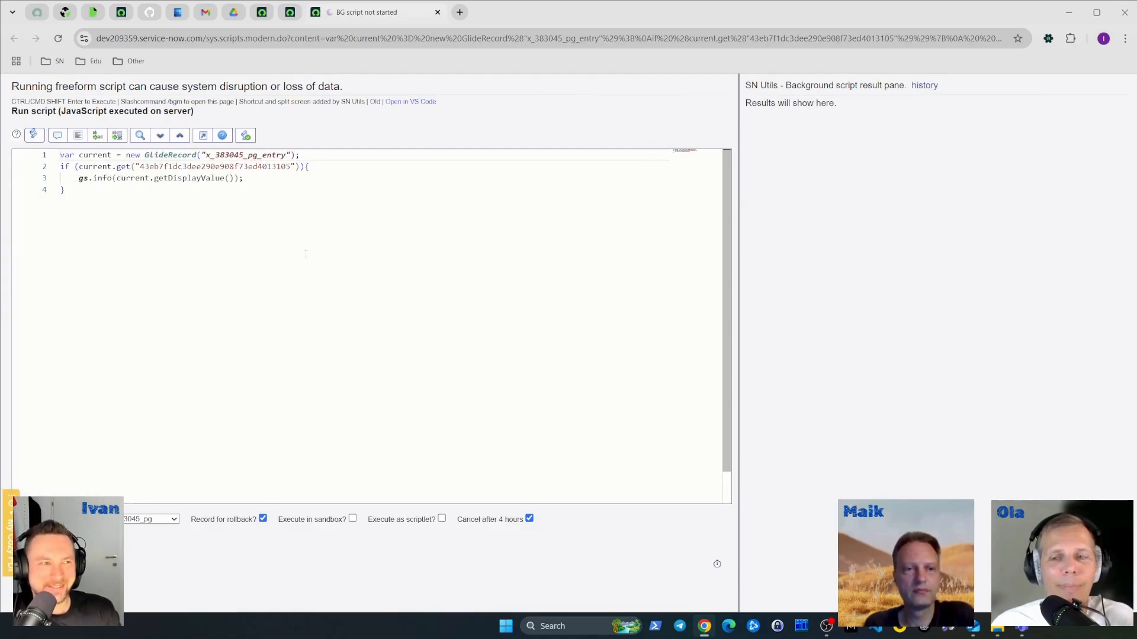
- Begin a new statement on the current record, "current.", below the script's if block
click(216, 216)
key(Return)
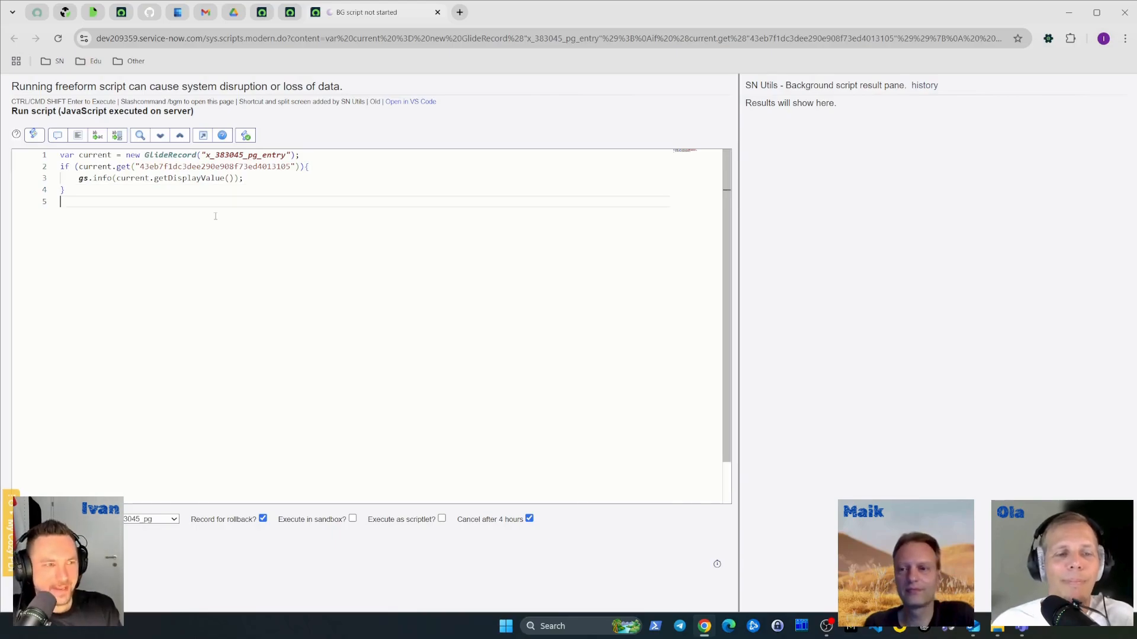
key(Return)
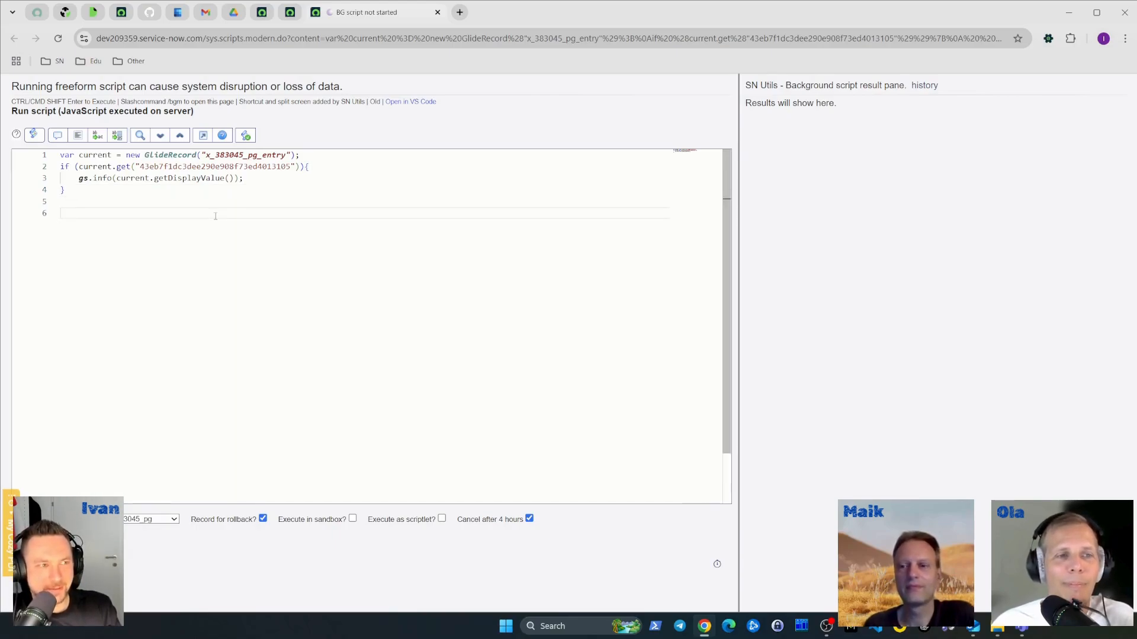
text(current.)
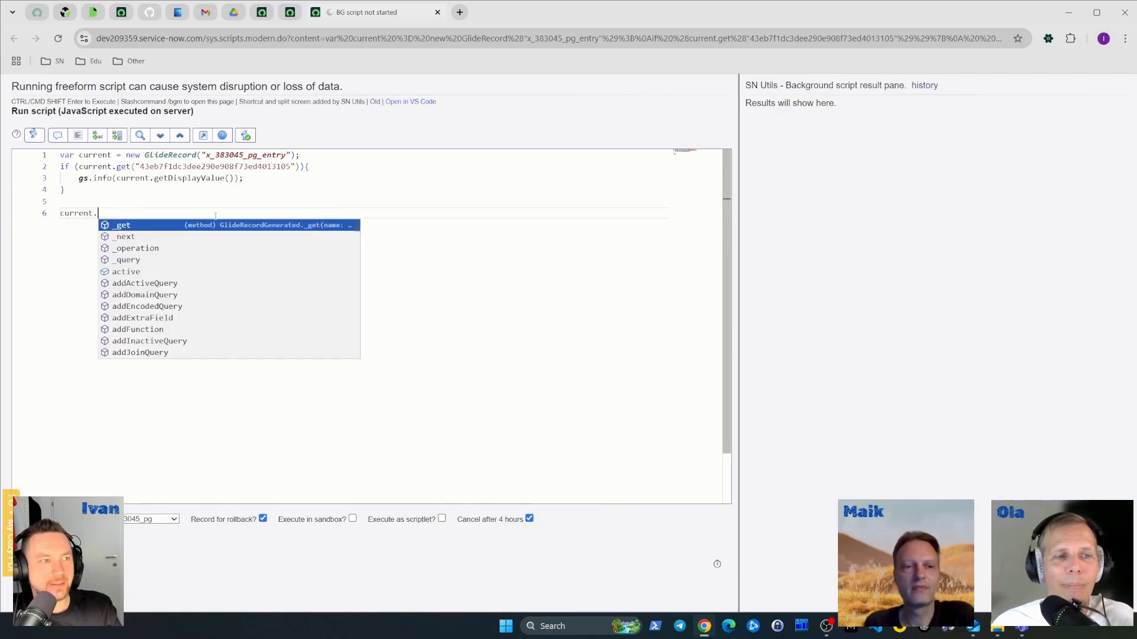
text(setVall)
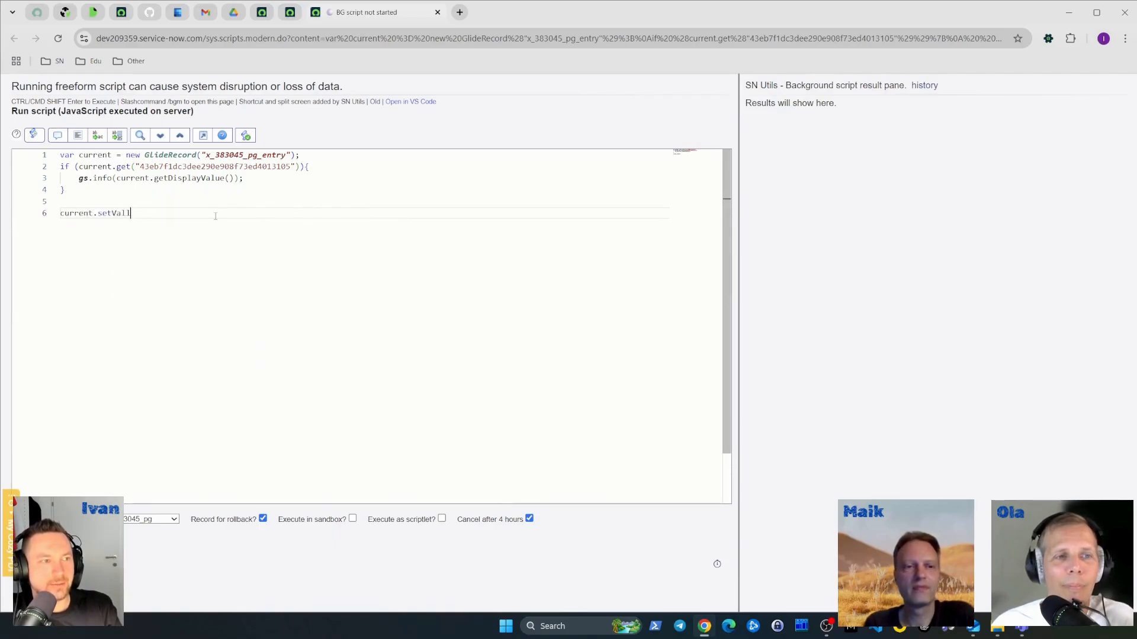
key(BackSpace)
text(u)
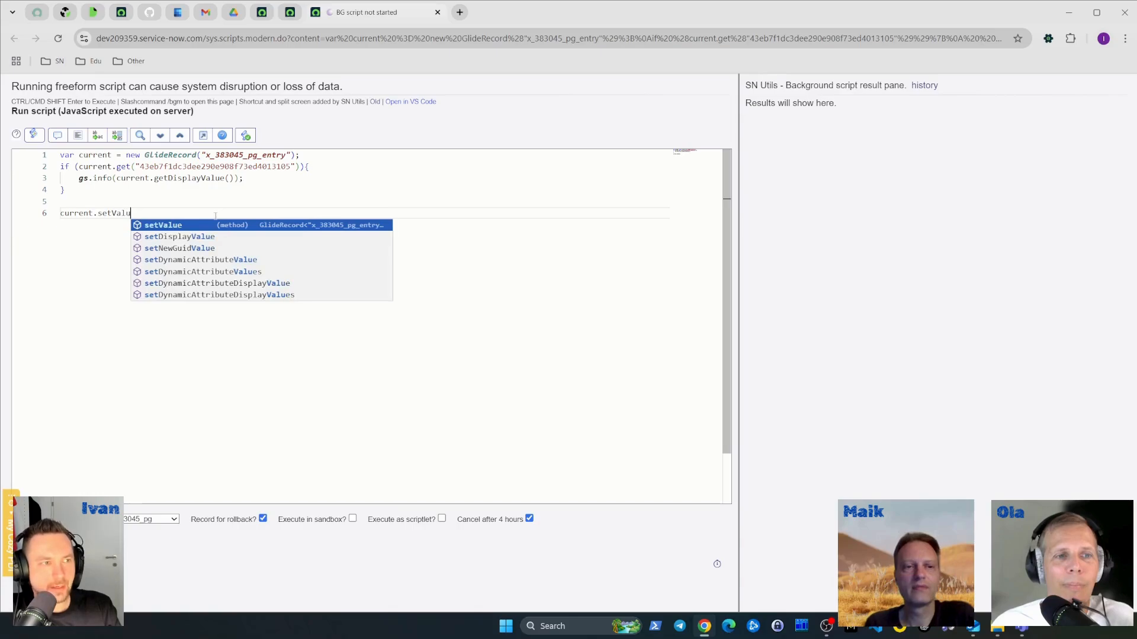
key(BackSpace)
key(BackSpace)
key(BackSpace)
key(BackSpace)
key(BackSpace)
key(BackSpace)
key(BackSpace)
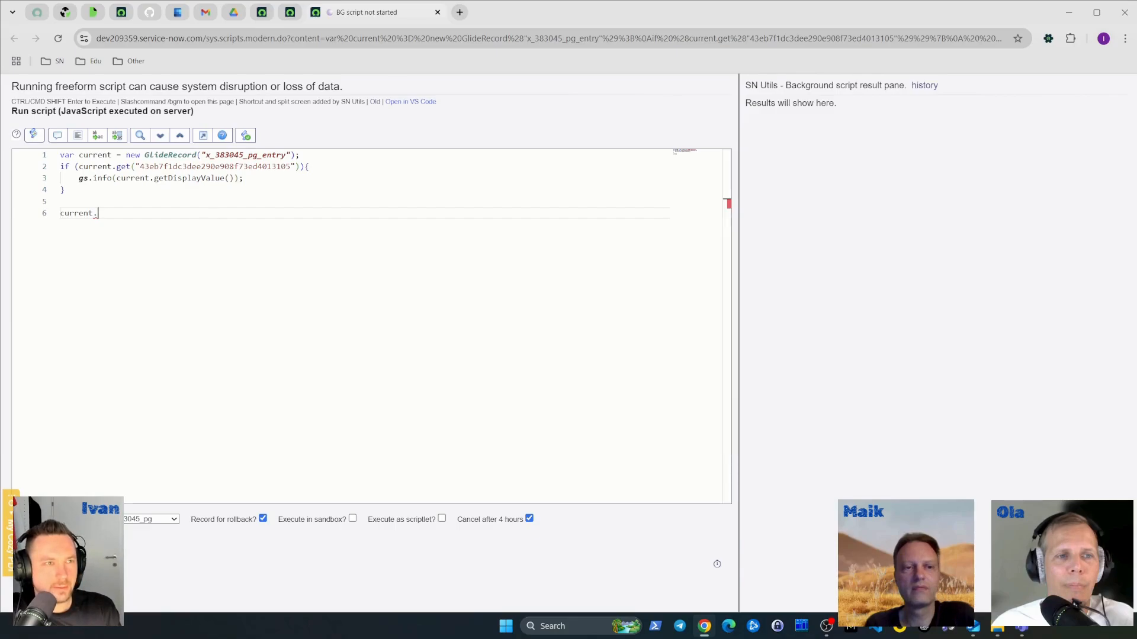
text(u)
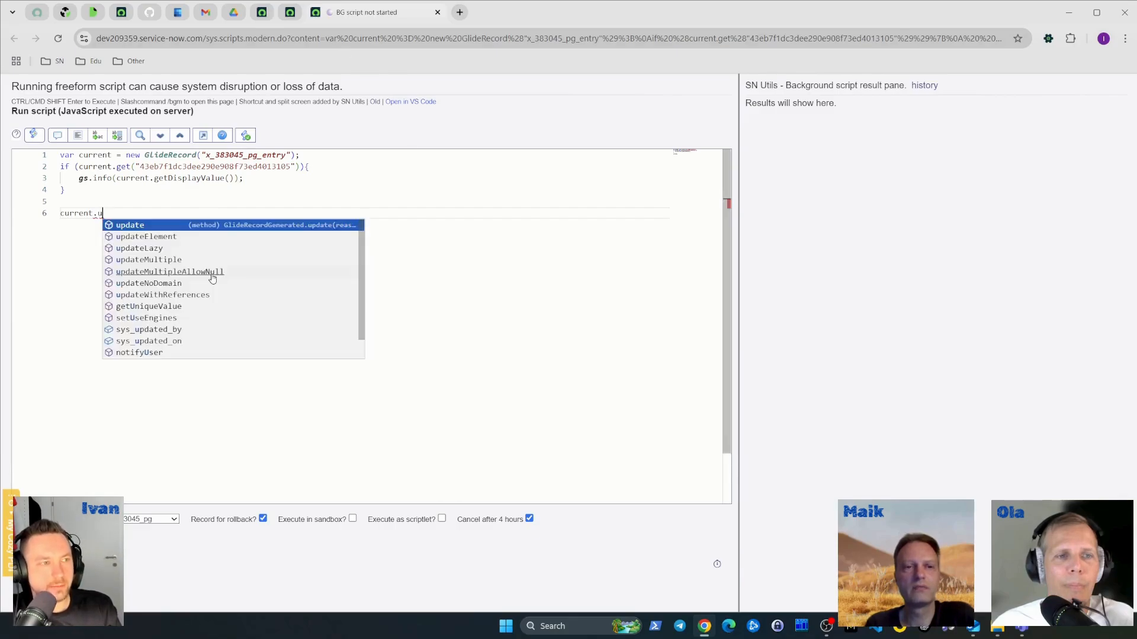
key(BackSpace)
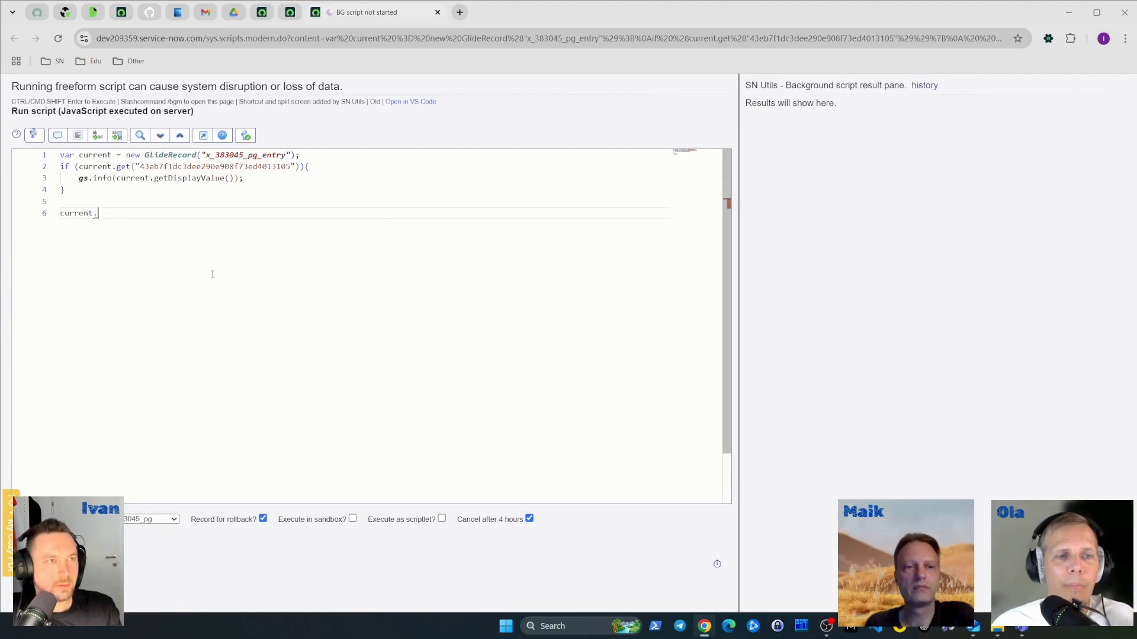
- Return to the entry's form, set the entry to inactive and save the record
click(267, 20)
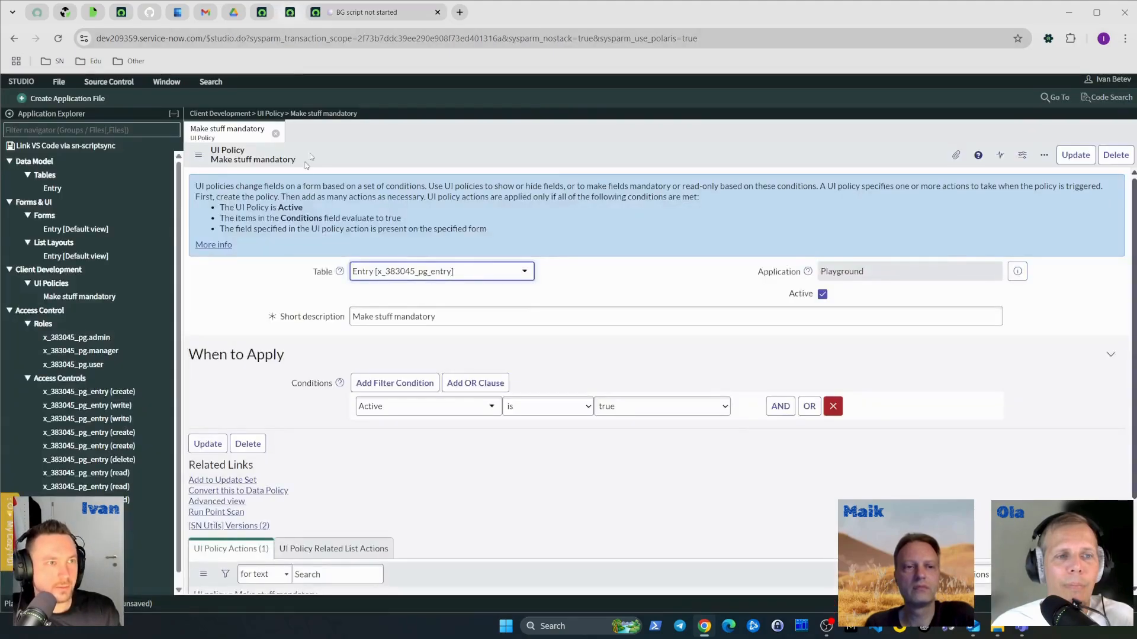
click(266, 19)
click(254, 193)
click(569, 171)
key(ctrl+s)
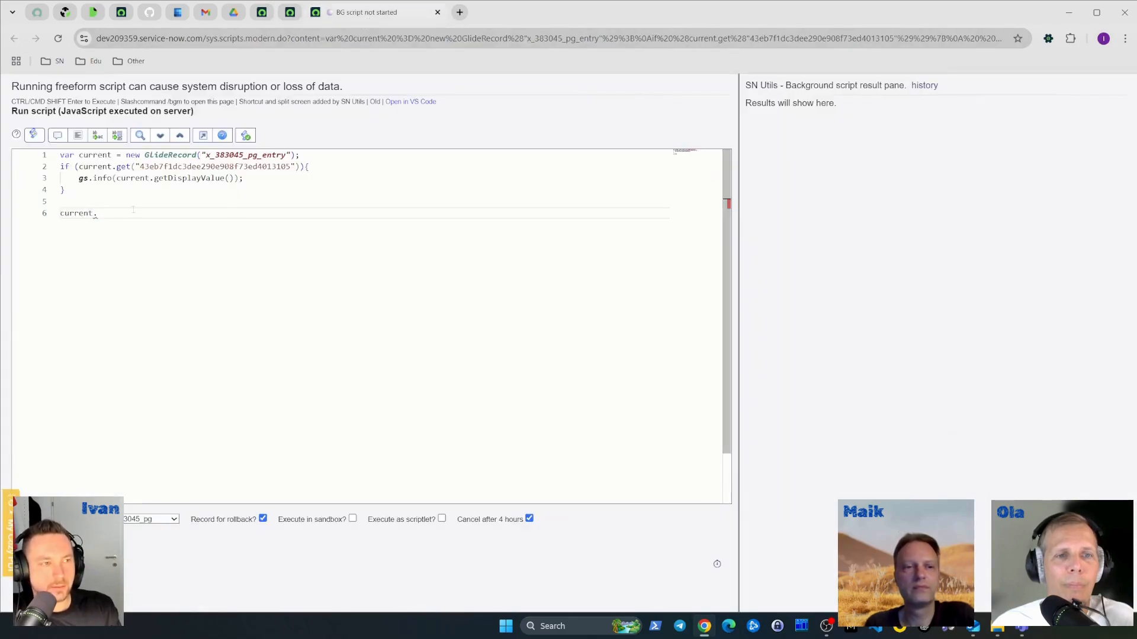
- Complete the background script's unfinished statement as current.setValue('active', true);
text(setV)
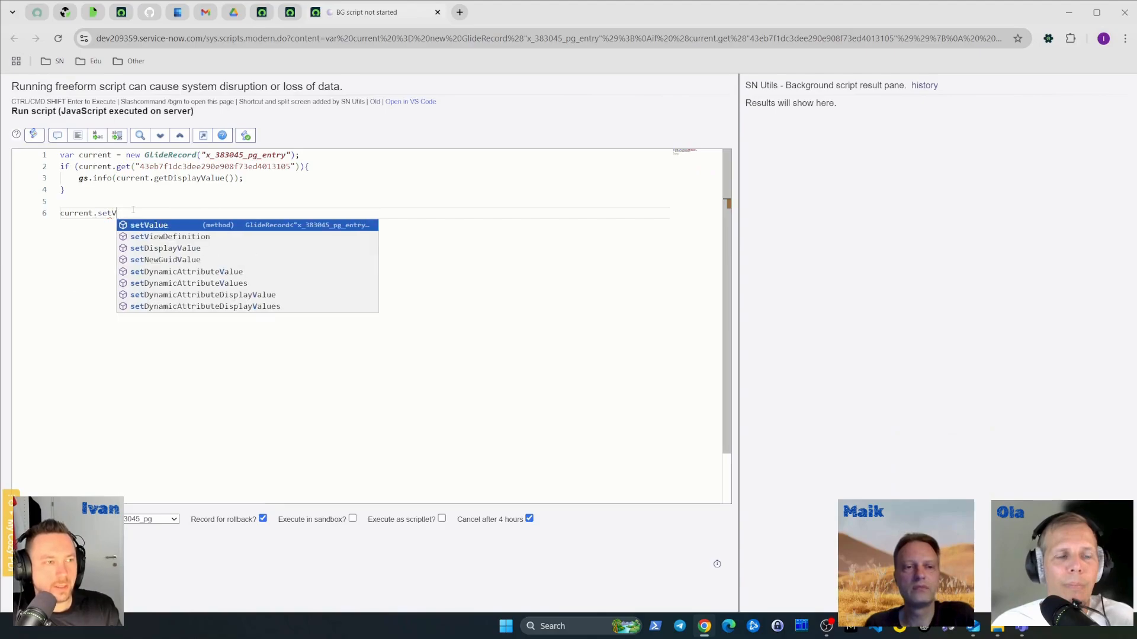
text(alue('active'))
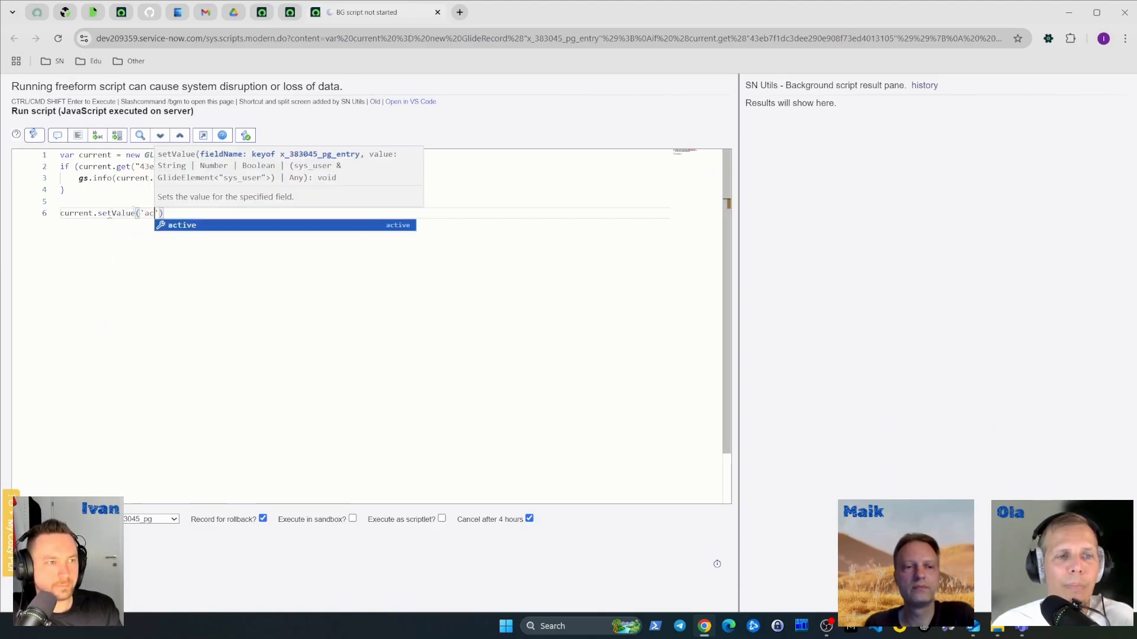
text(, true)
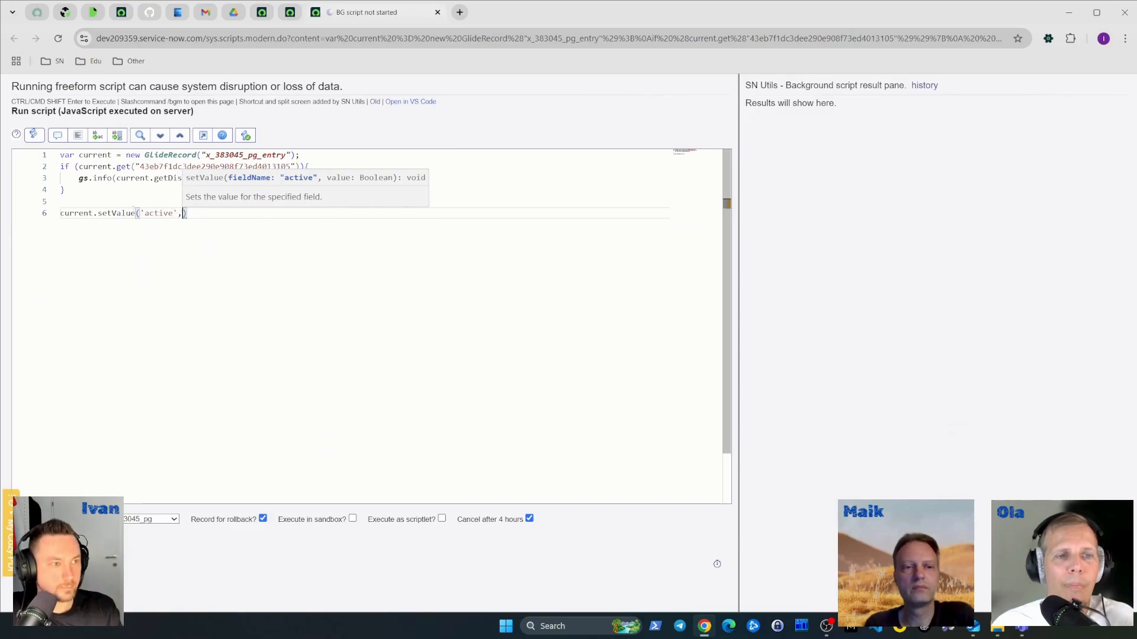
key(Escape)
key(End)
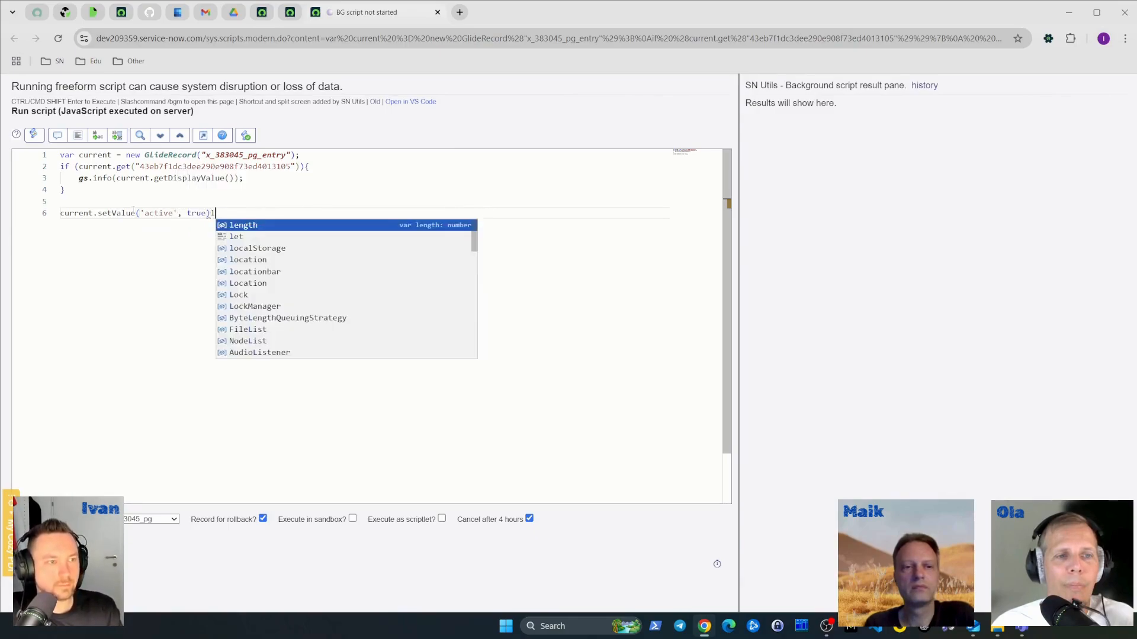
text(;)
- Add the line current.update(); to the end of the background script and run the script
key(Return)
text(current.upda)
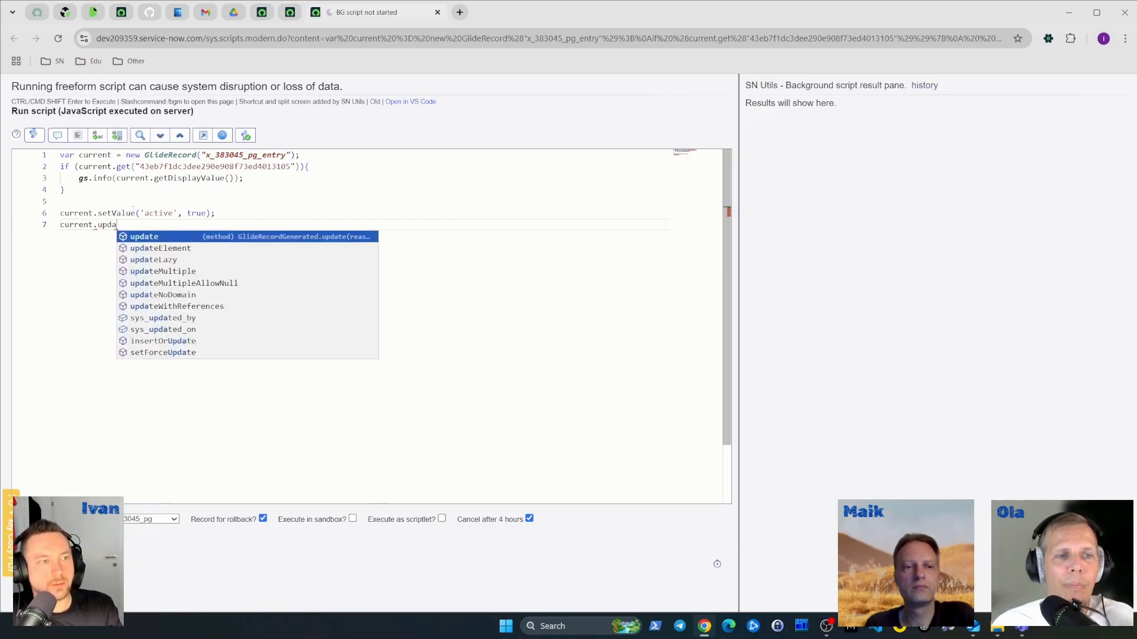
key(Return)
text(();)
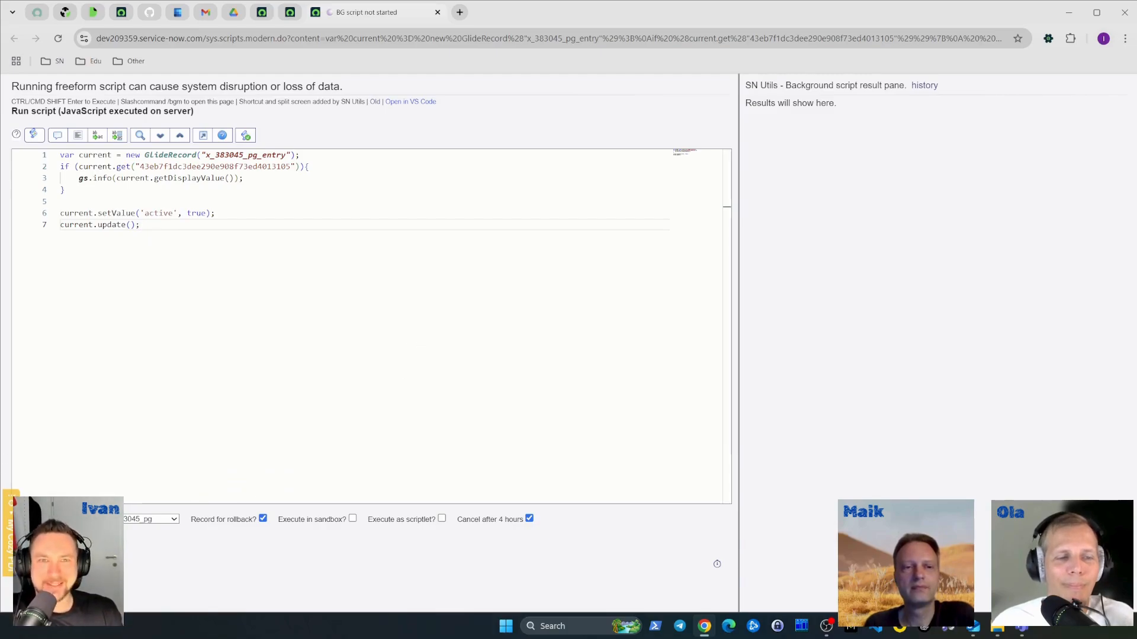
key(ctrl+shift+Return)
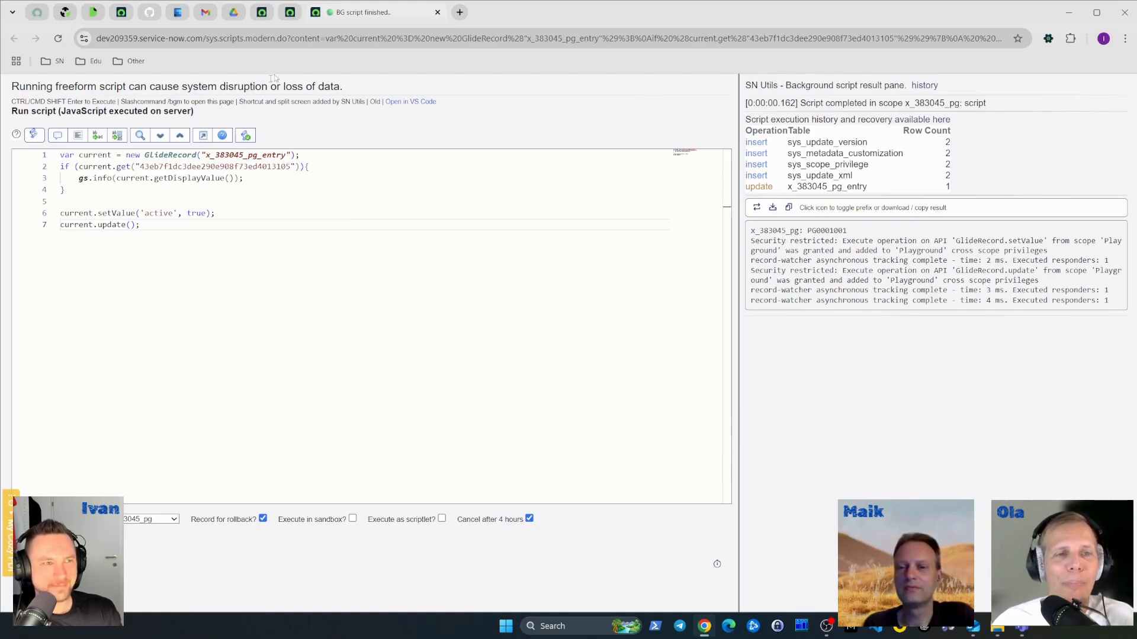
- Return to Studio, close the "Make stuff mandatory" policy and create a new UI Policy application file
click(262, 14)
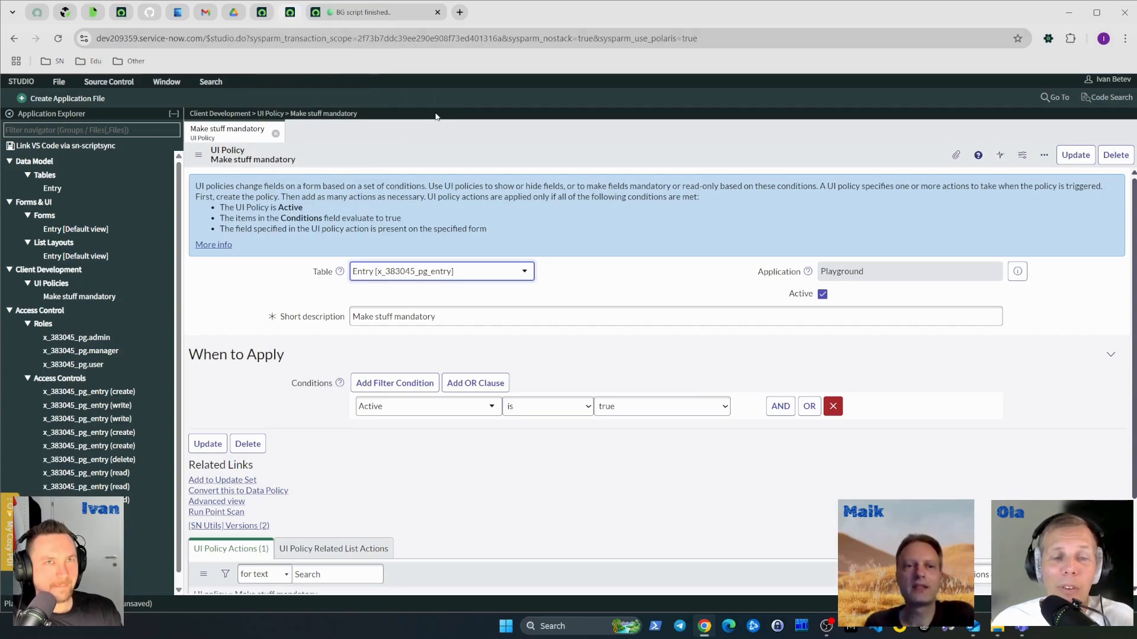
click(335, 134)
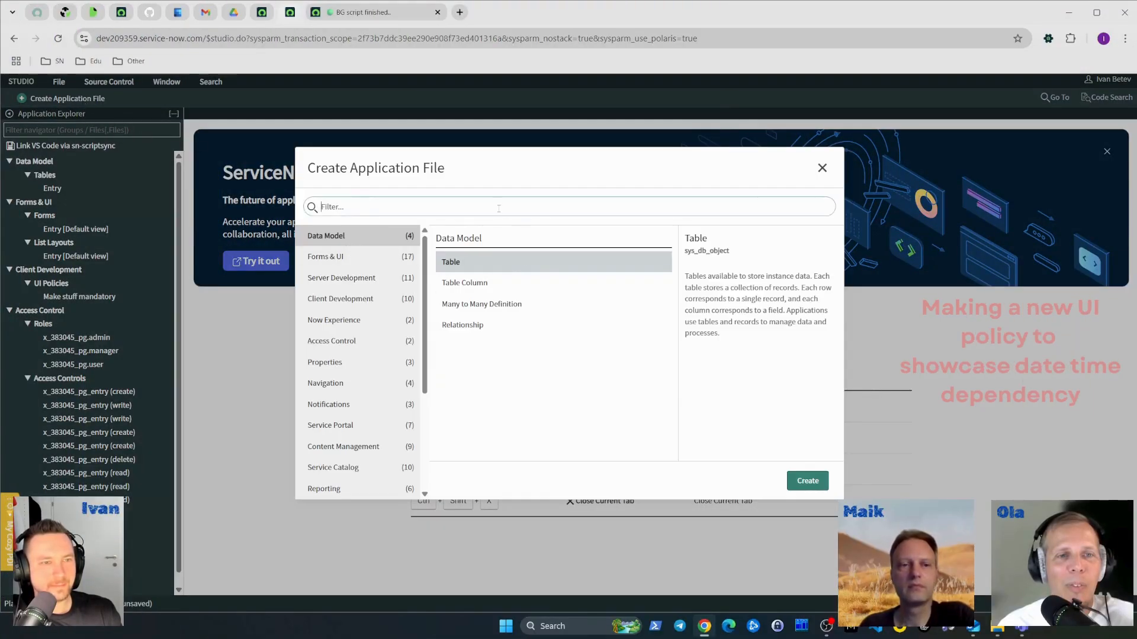
click(499, 209)
text(UI poli)
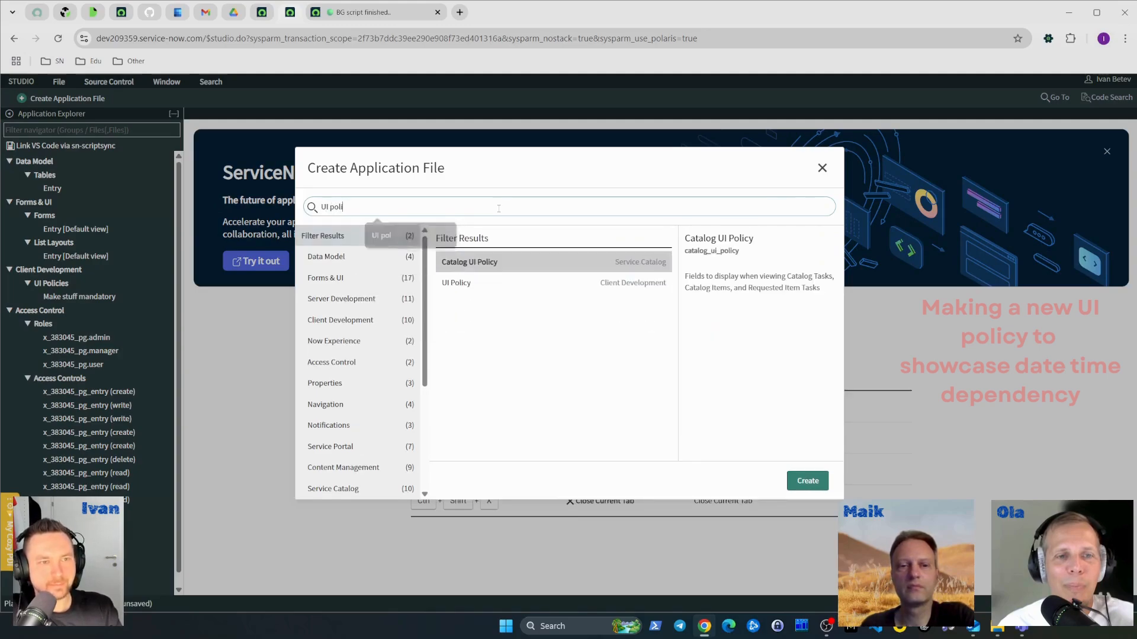
click(623, 287)
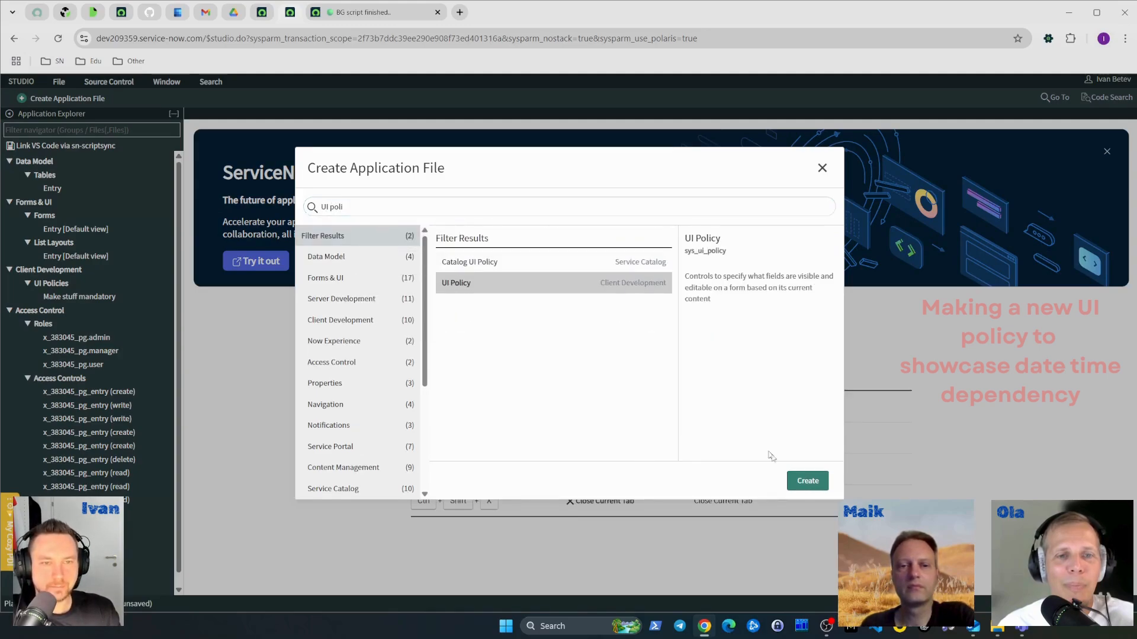
click(807, 482)
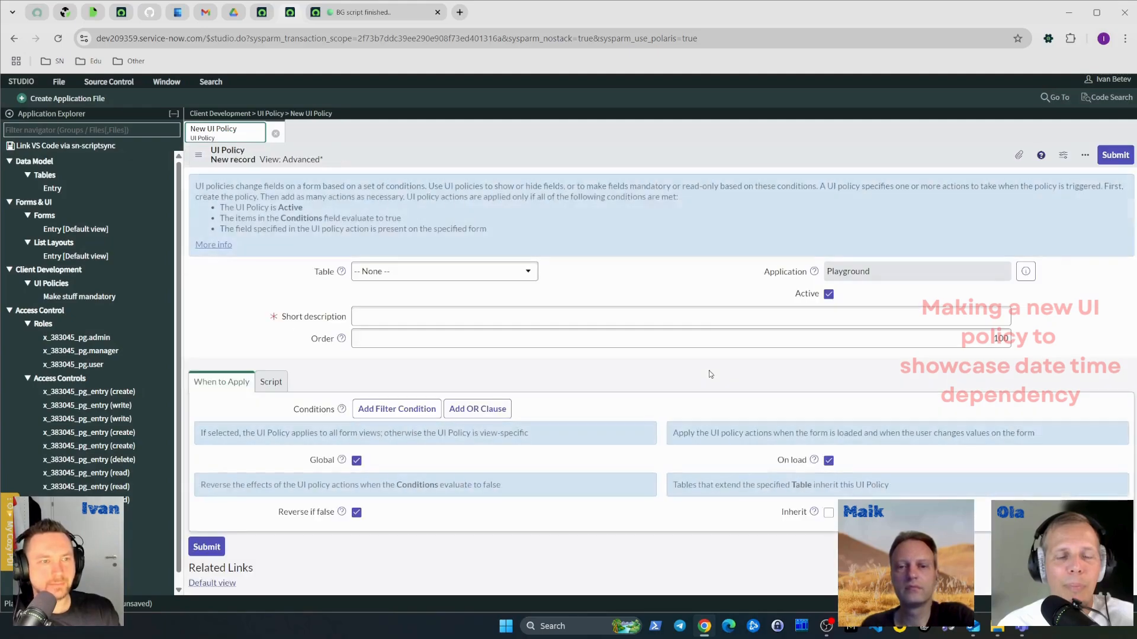
- Set the new policy's table to Entry [x_383045_pg_entry] and its short description to "Additional policy to make stuff mandatory", and save it
click(443, 275)
click(404, 330)
click(408, 317)
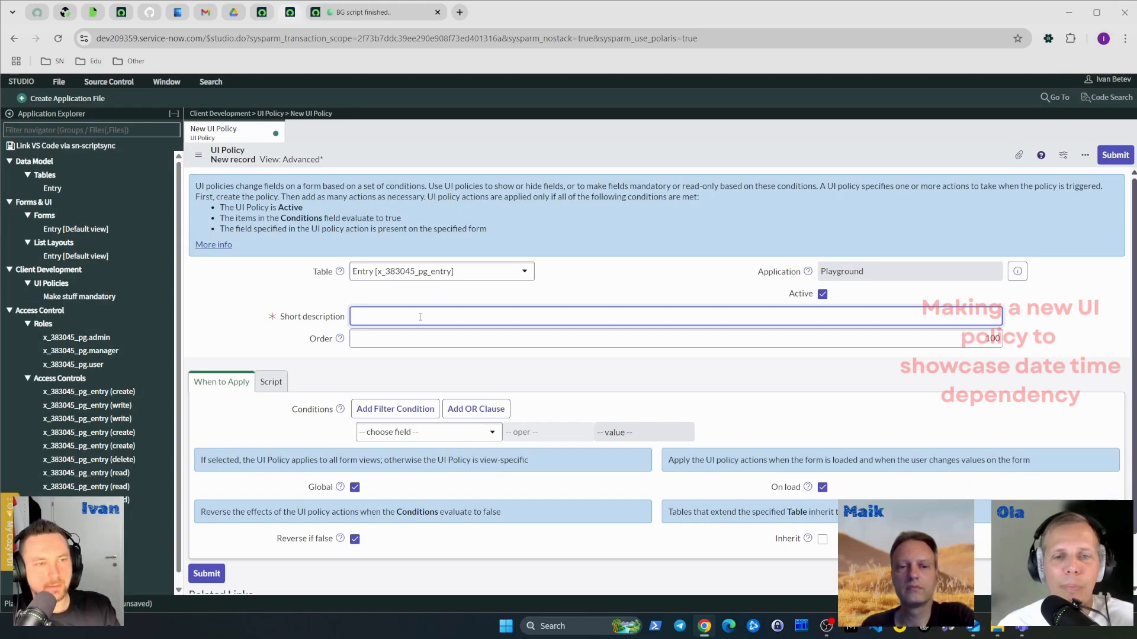
text(Additional )
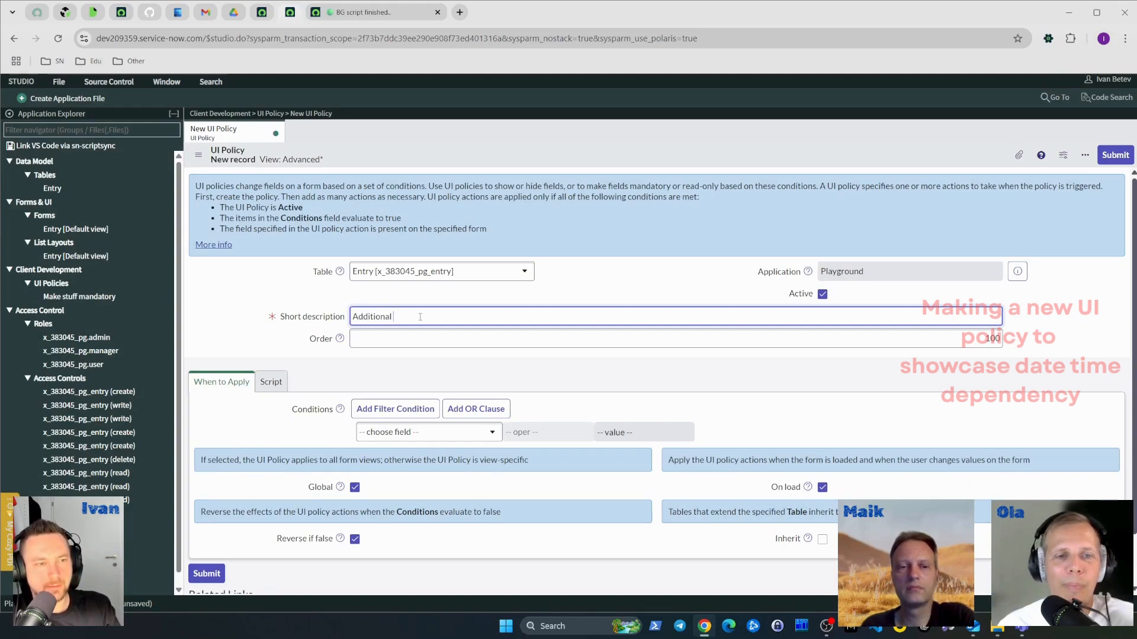
text(pol)
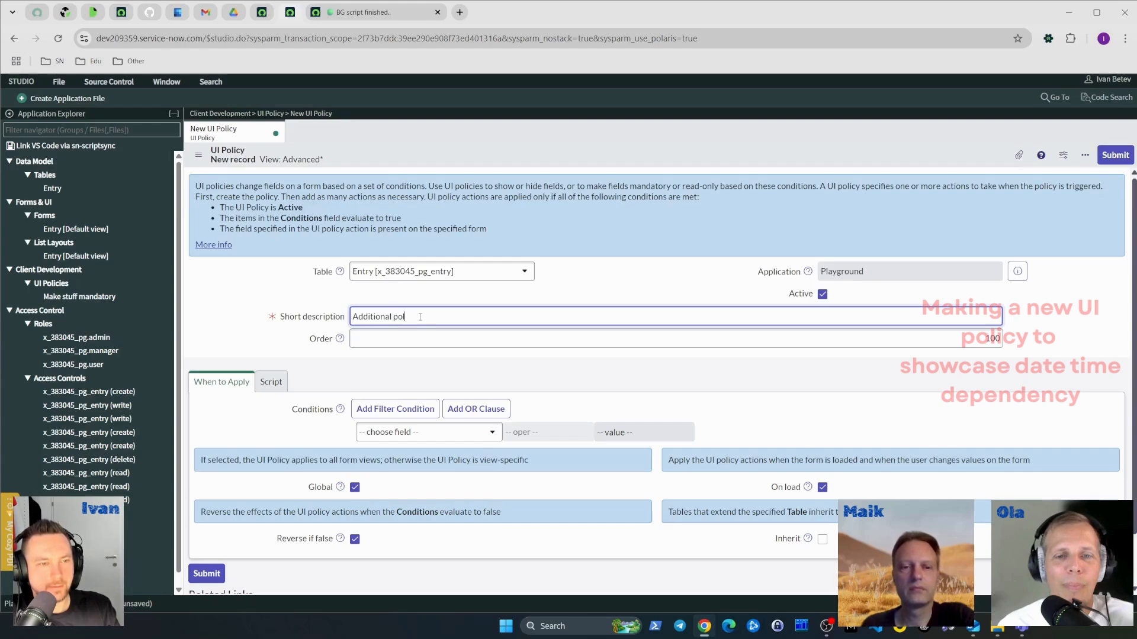
text(icy to m)
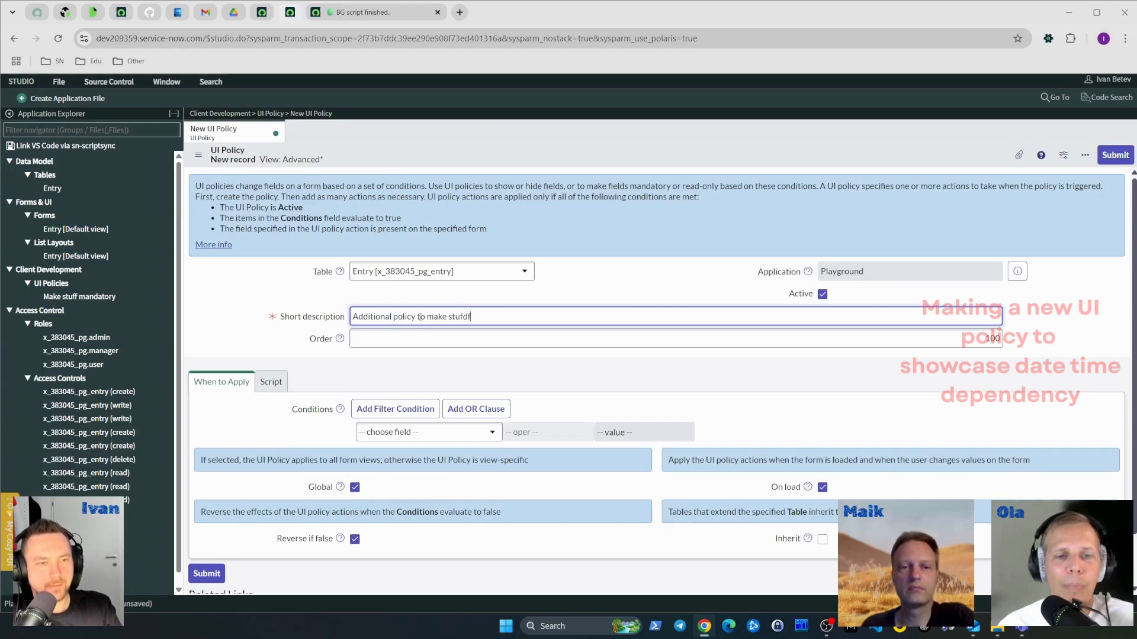
text(ake stuff mandatory)
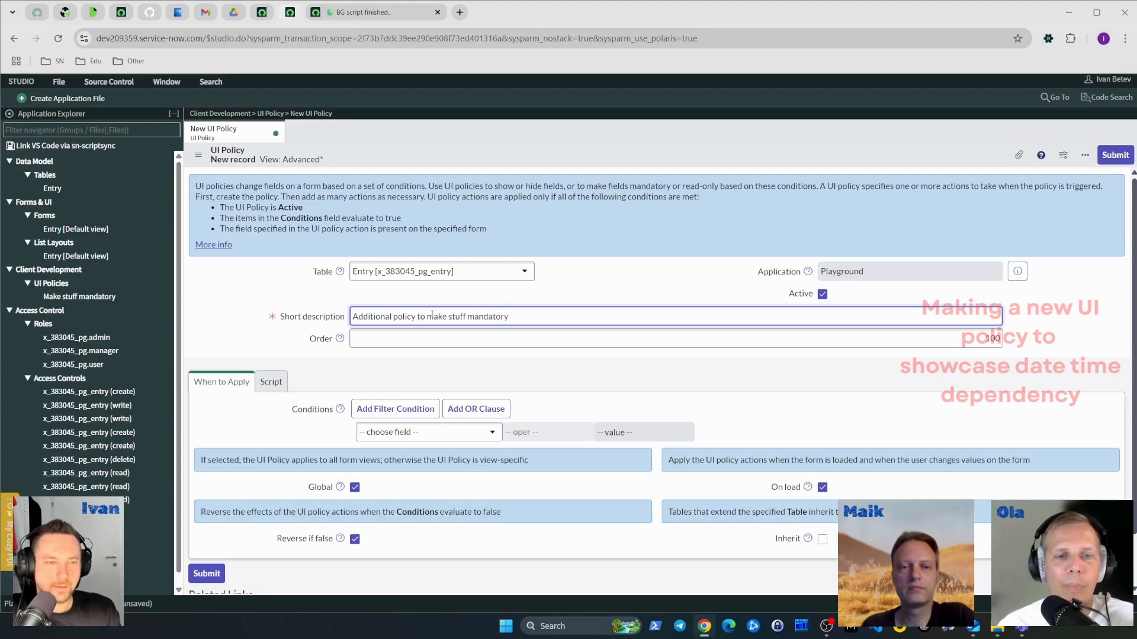
key(ctrl+s)
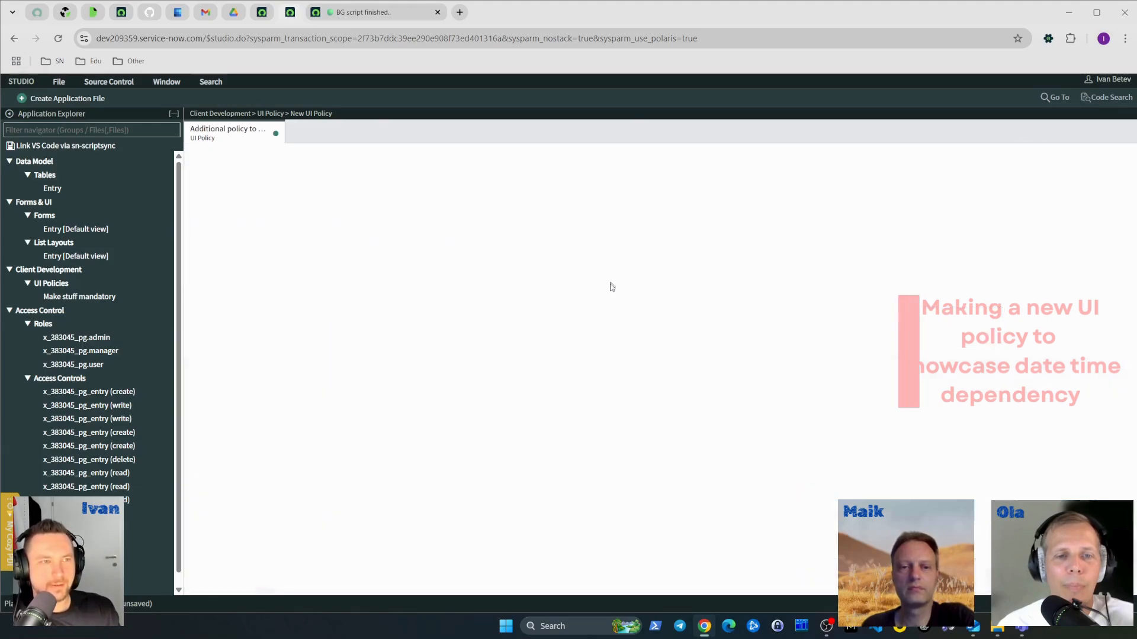
- Set the new UI policy's condition to Due date before Today
scroll(262, 372, down, 3)
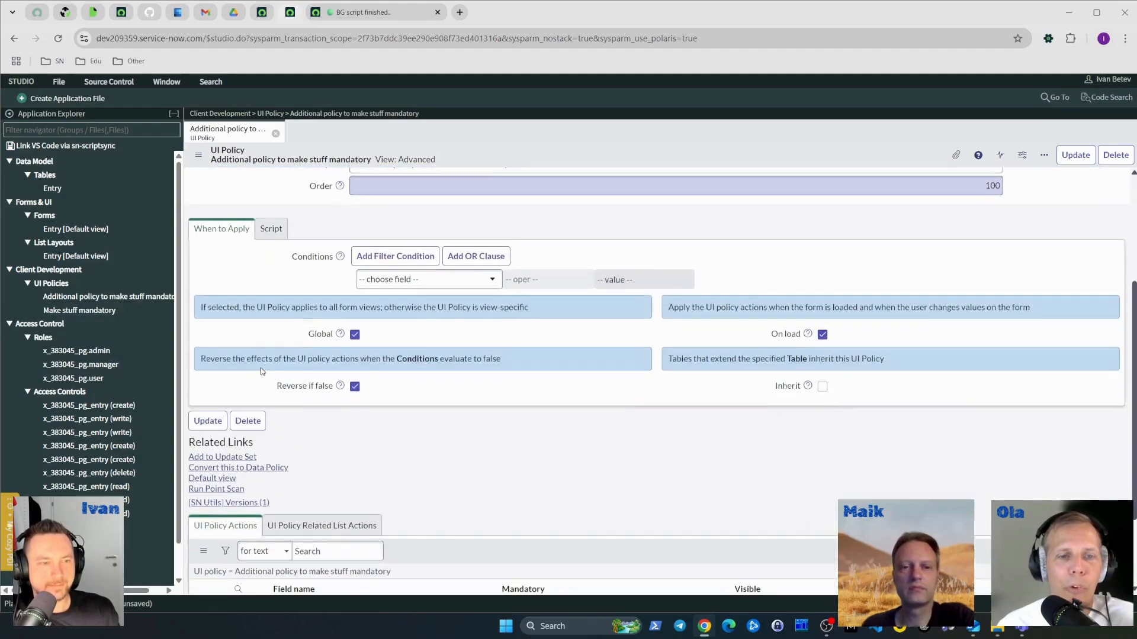
click(443, 283)
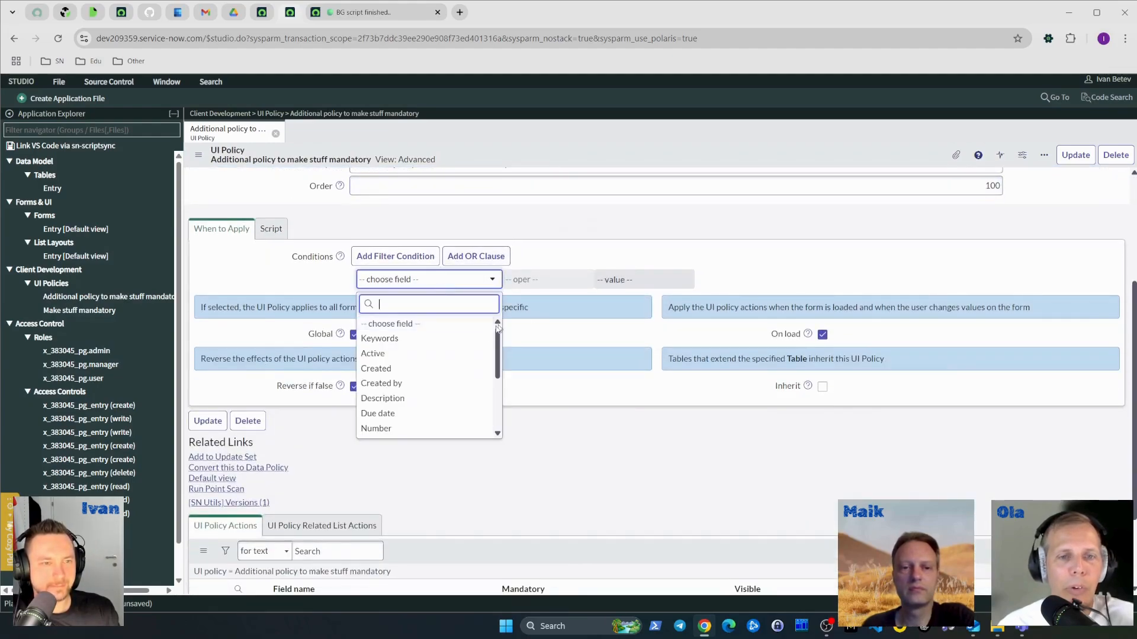
scroll(498, 355, down, 2)
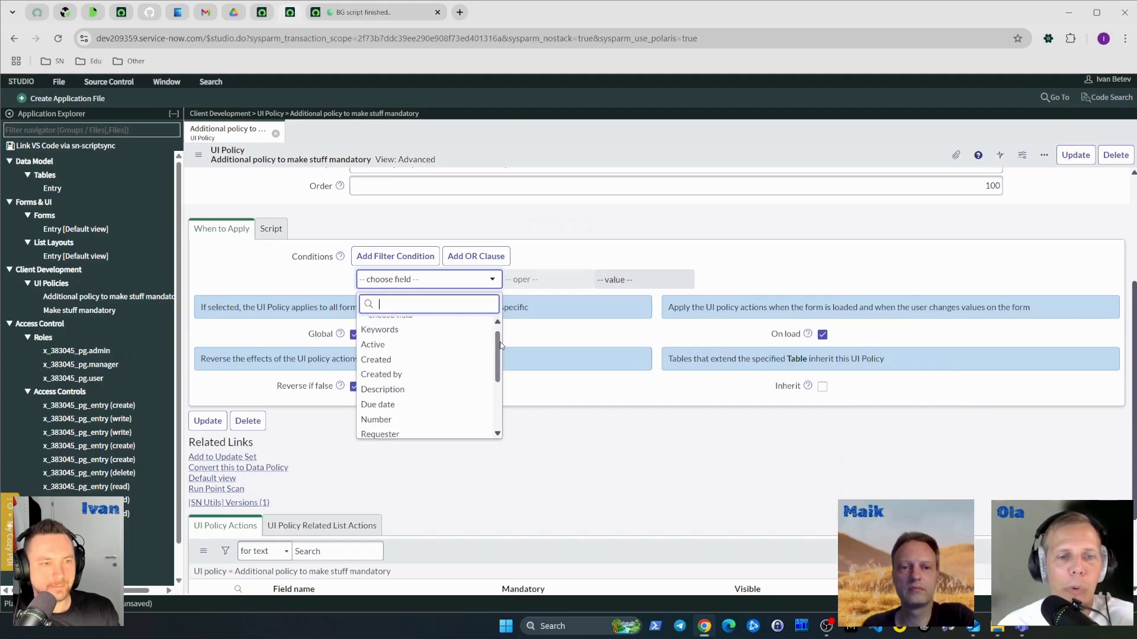
click(475, 382)
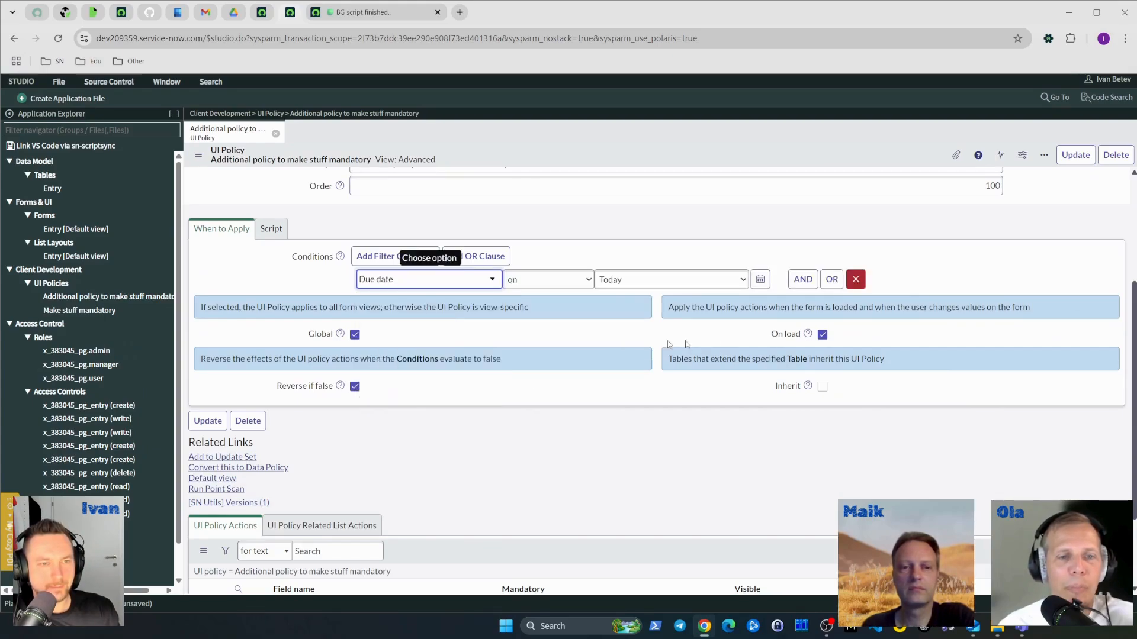
click(583, 283)
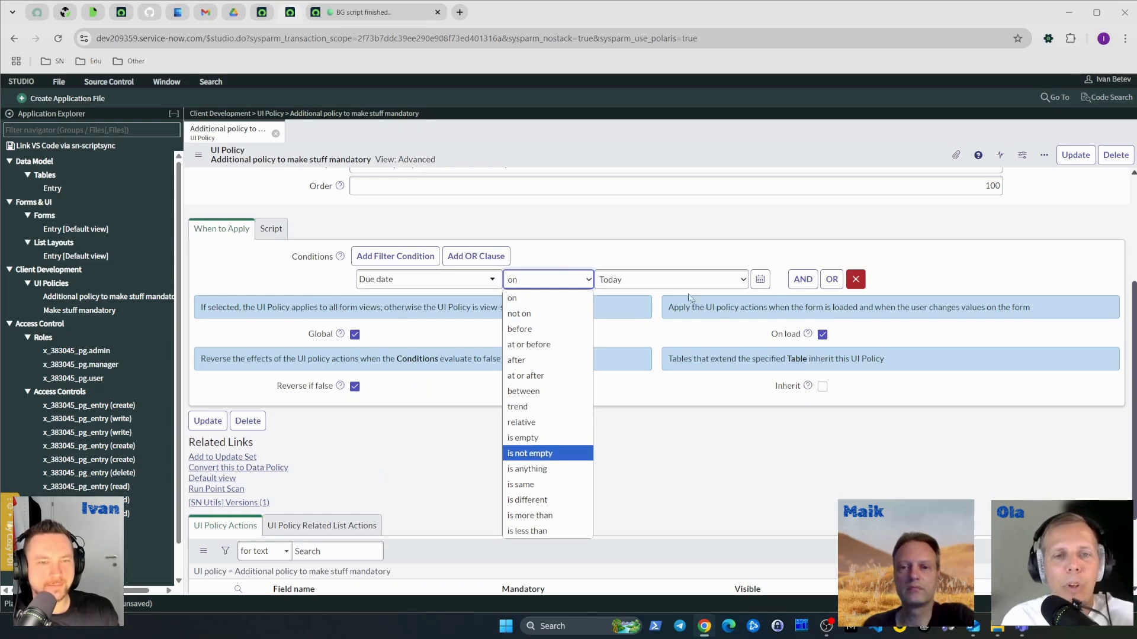
click(643, 265)
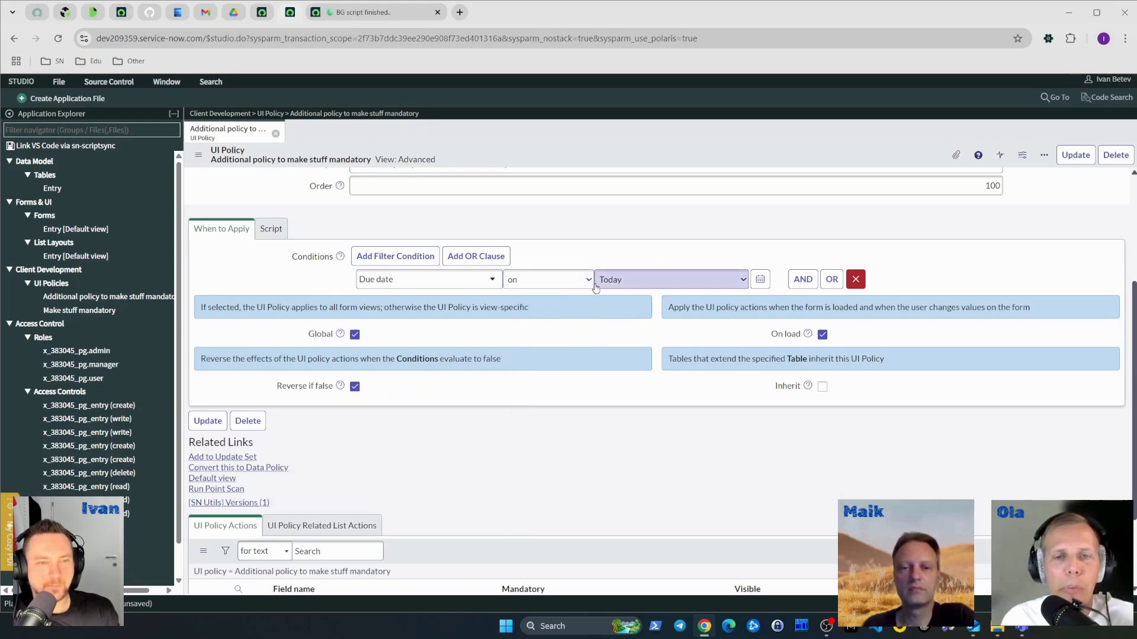
click(554, 279)
click(540, 336)
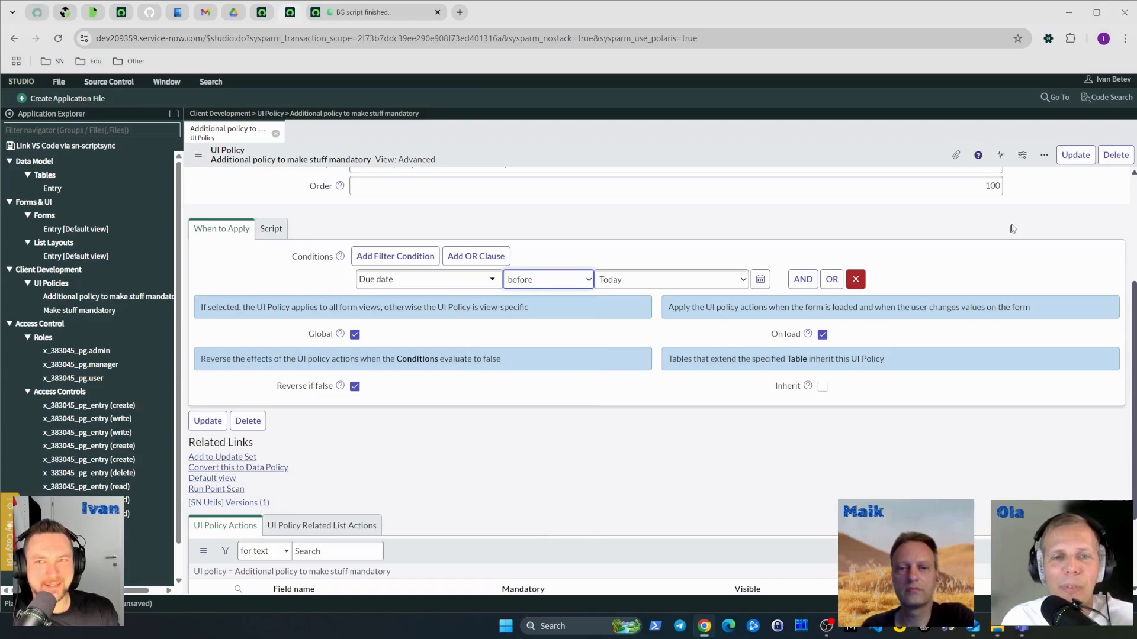
- Save the policy, close its blank form and reopen "Additional policy to make stuff mandatory"
right_click(813, 163)
click(834, 170)
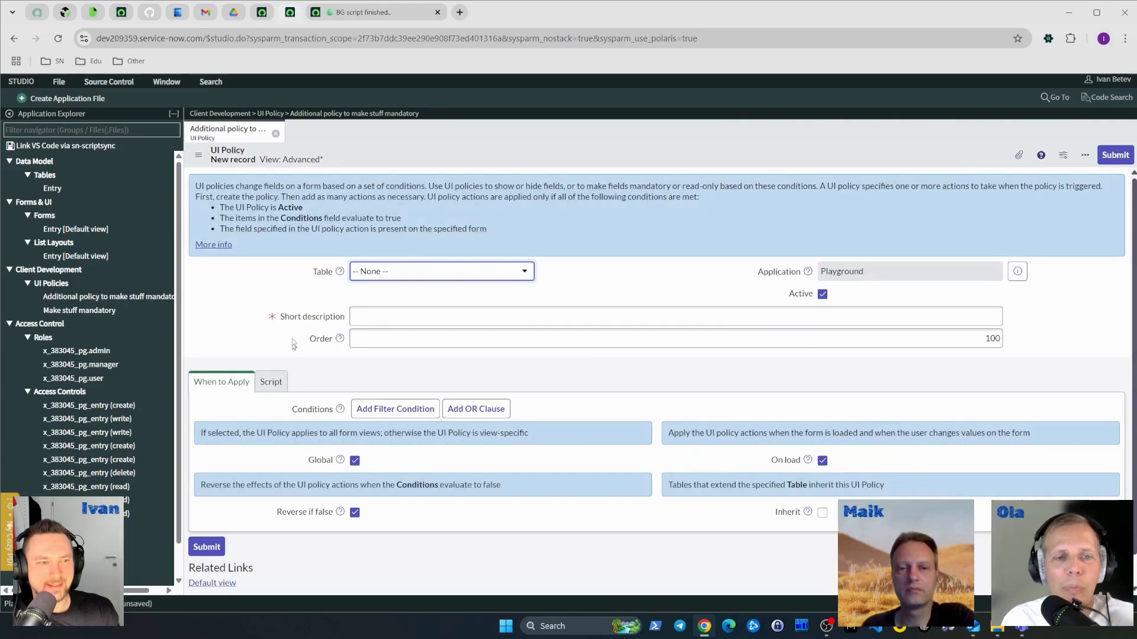
click(275, 133)
click(142, 297)
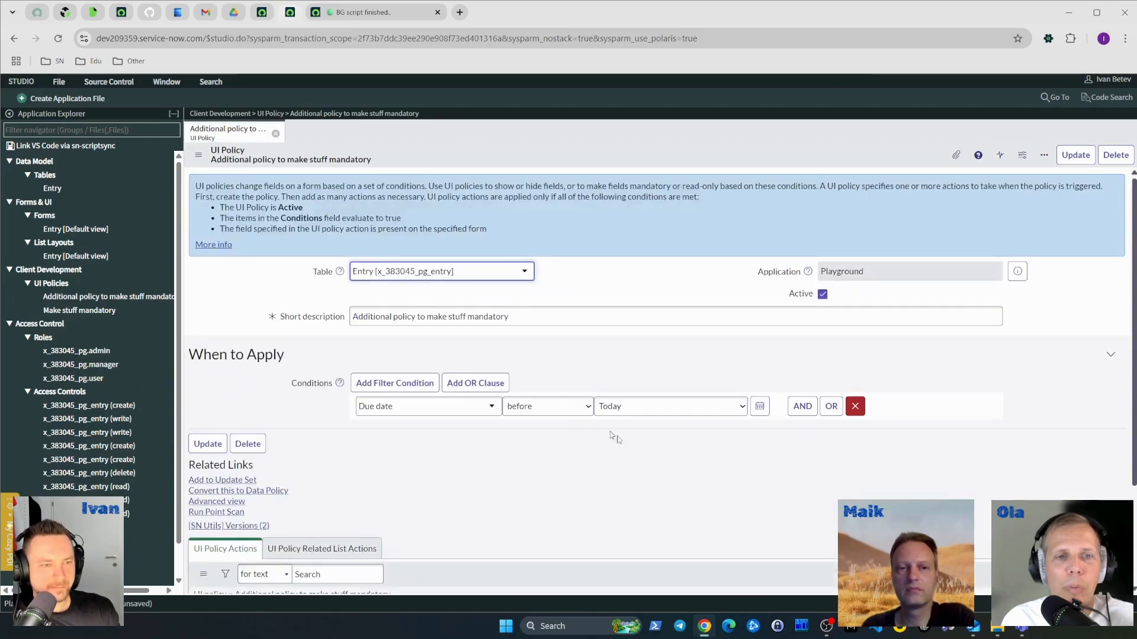
- Add a UI policy action that sets Mandatory to True for the Description field, submit it and close its record
scroll(607, 474, down, 3)
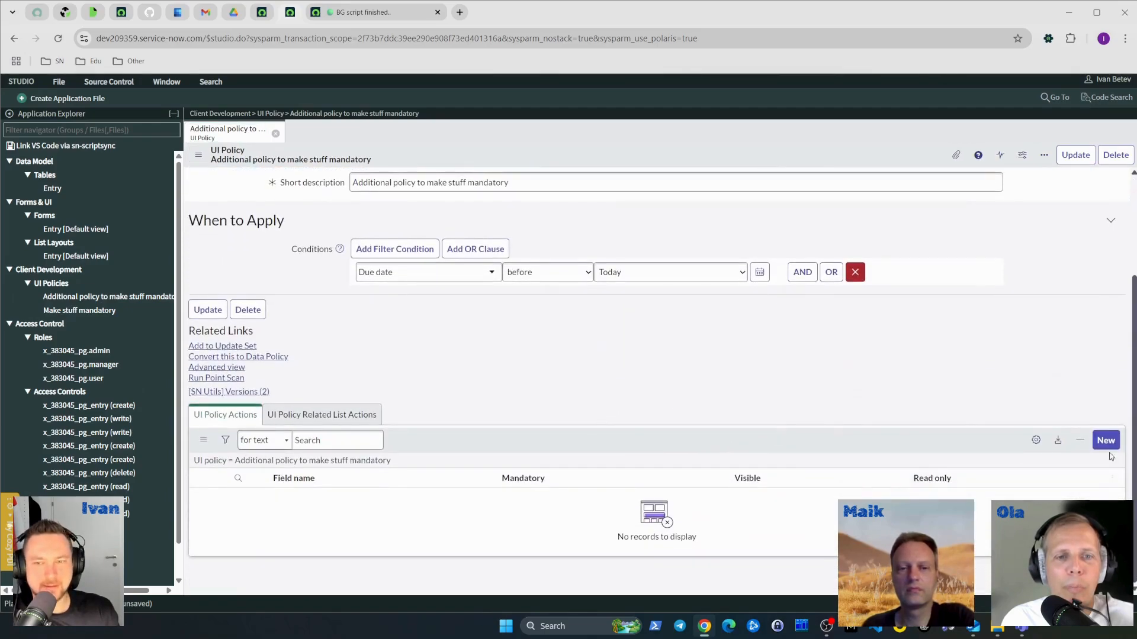
click(1106, 446)
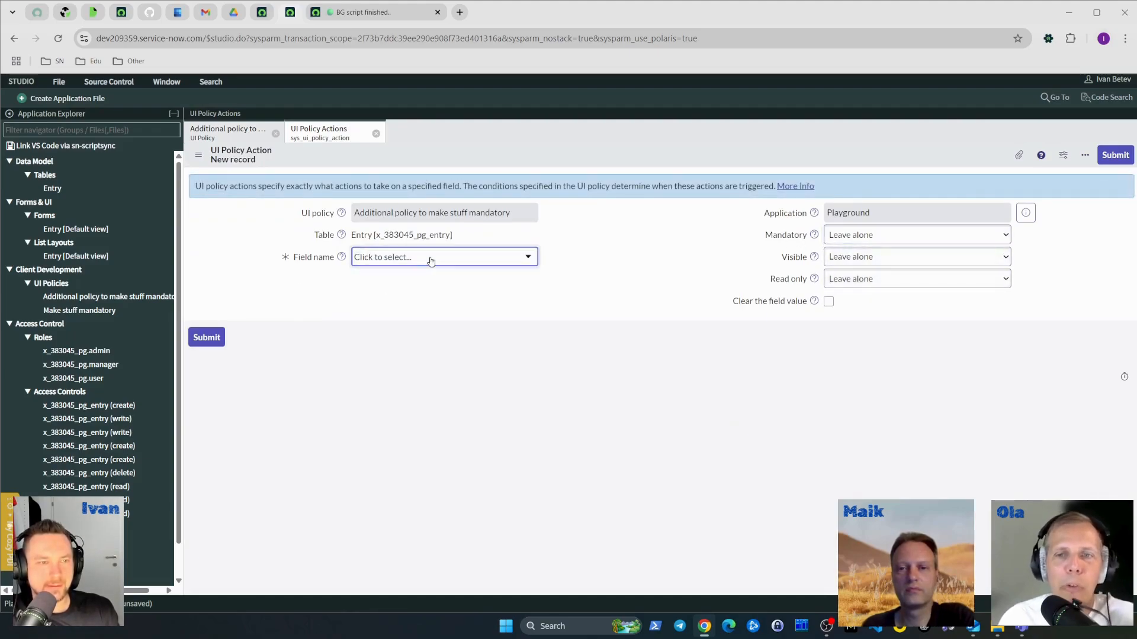
click(453, 257)
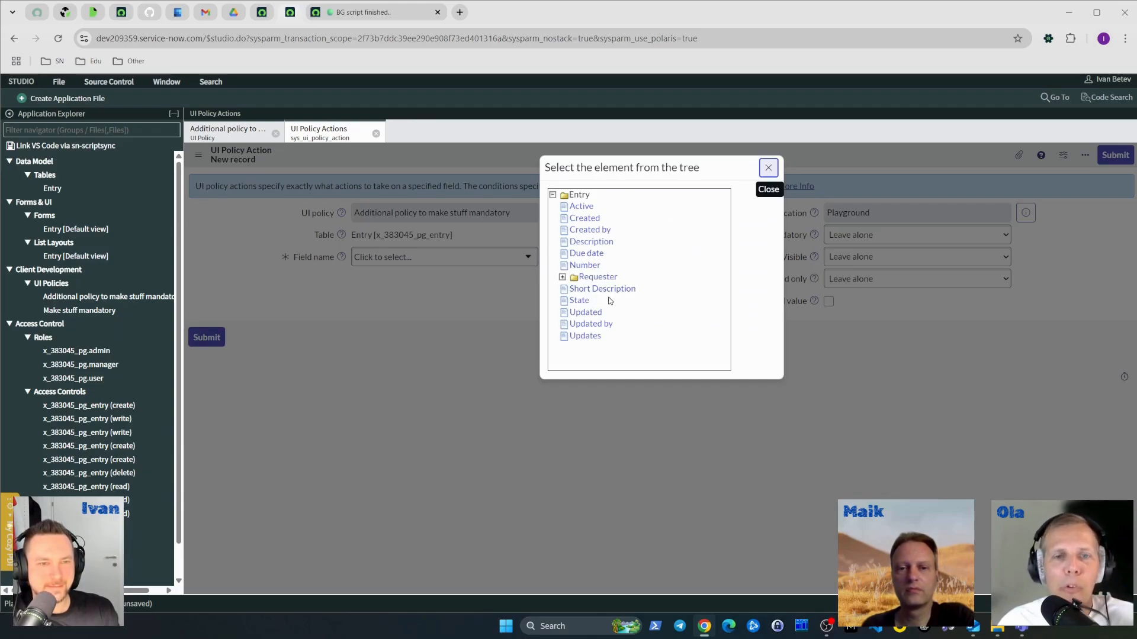
click(589, 243)
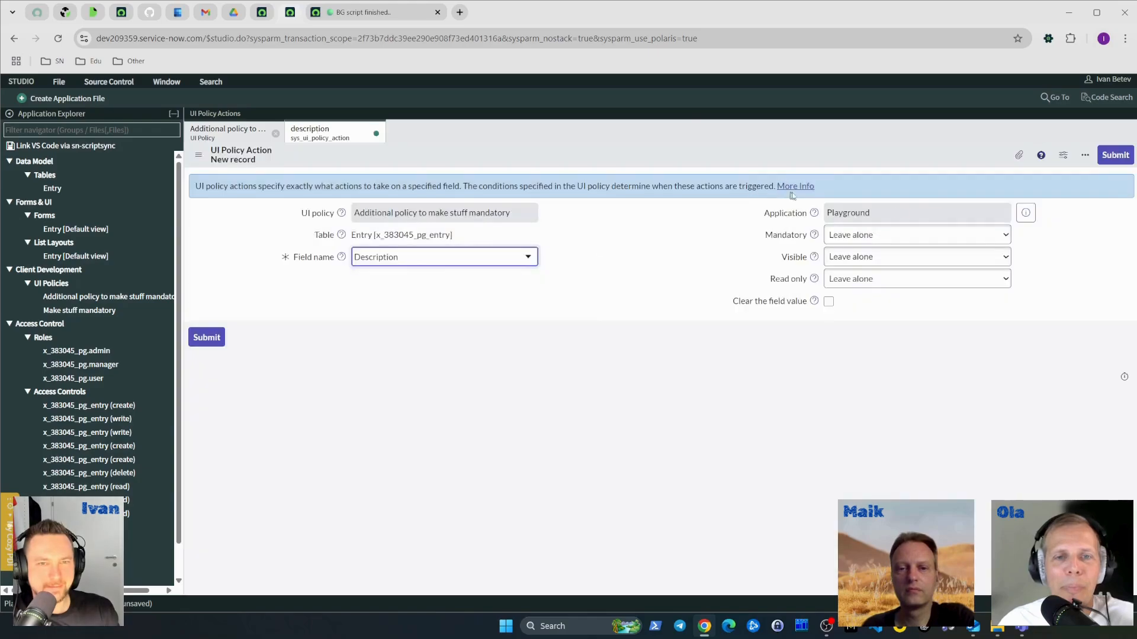
click(871, 236)
click(876, 267)
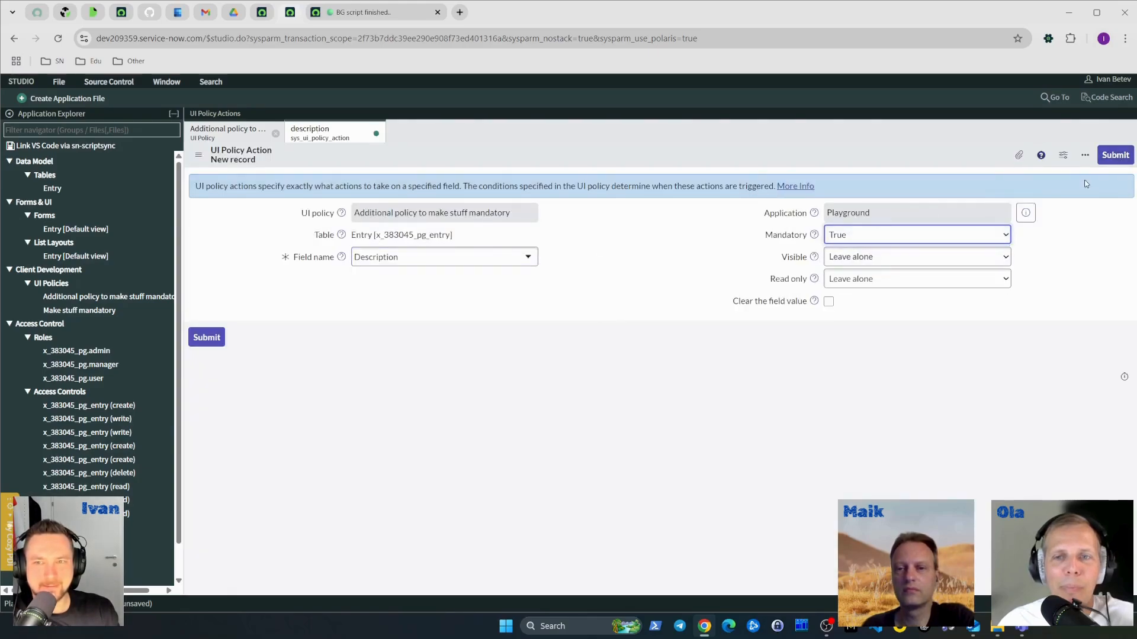
click(1105, 164)
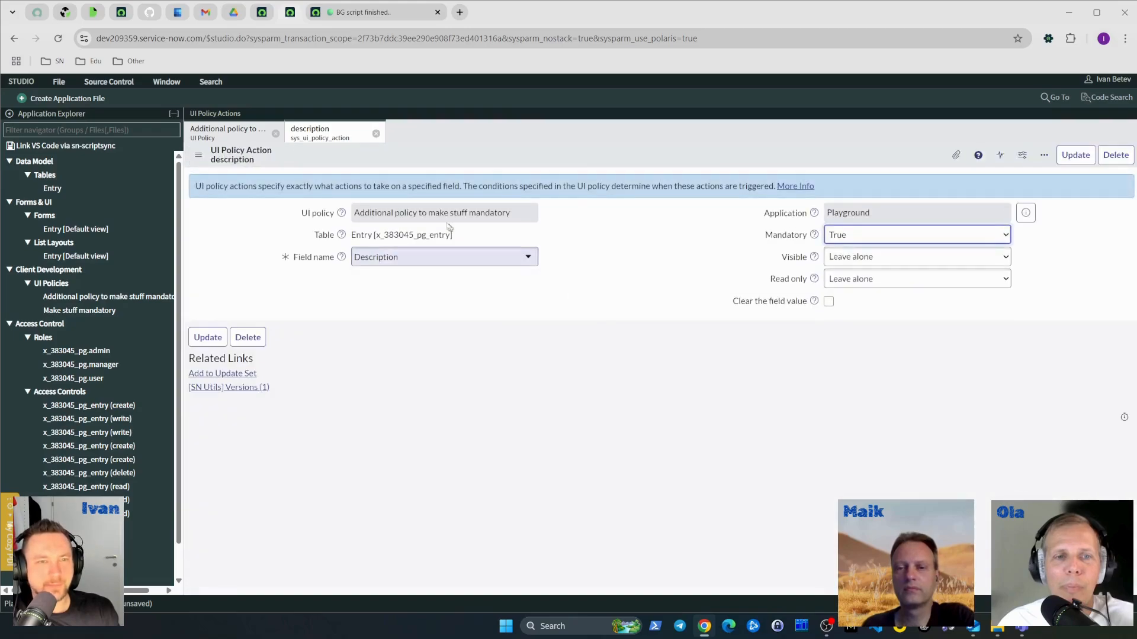
click(376, 134)
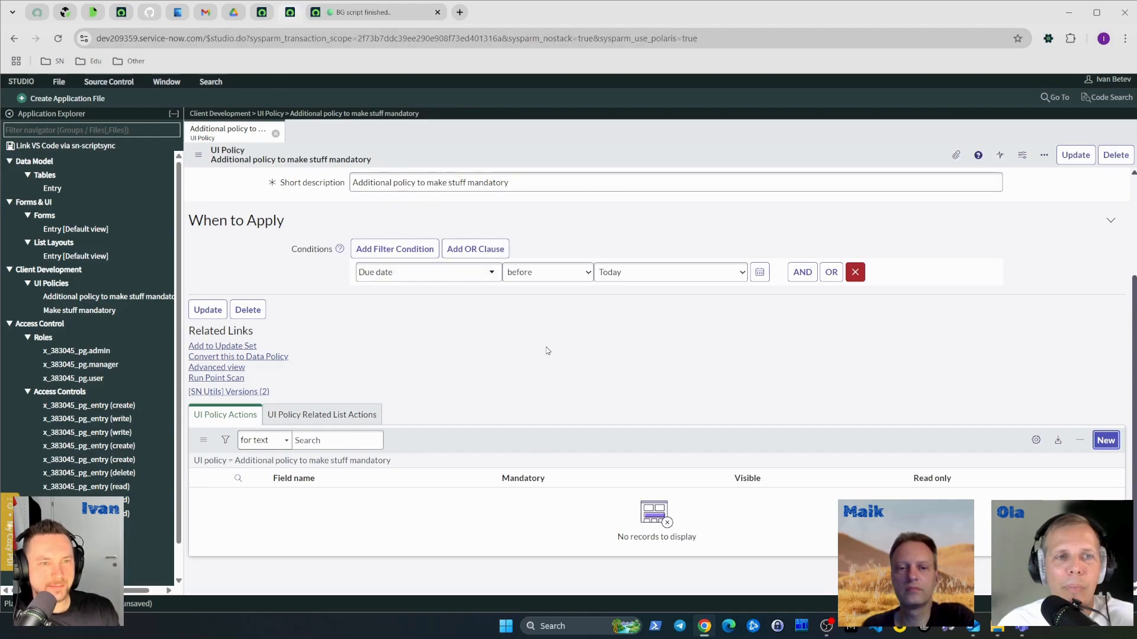
- Reload entry PG0001001, set its Short Description to "Short description come here" and save the entry
scroll(474, 417, up, 3)
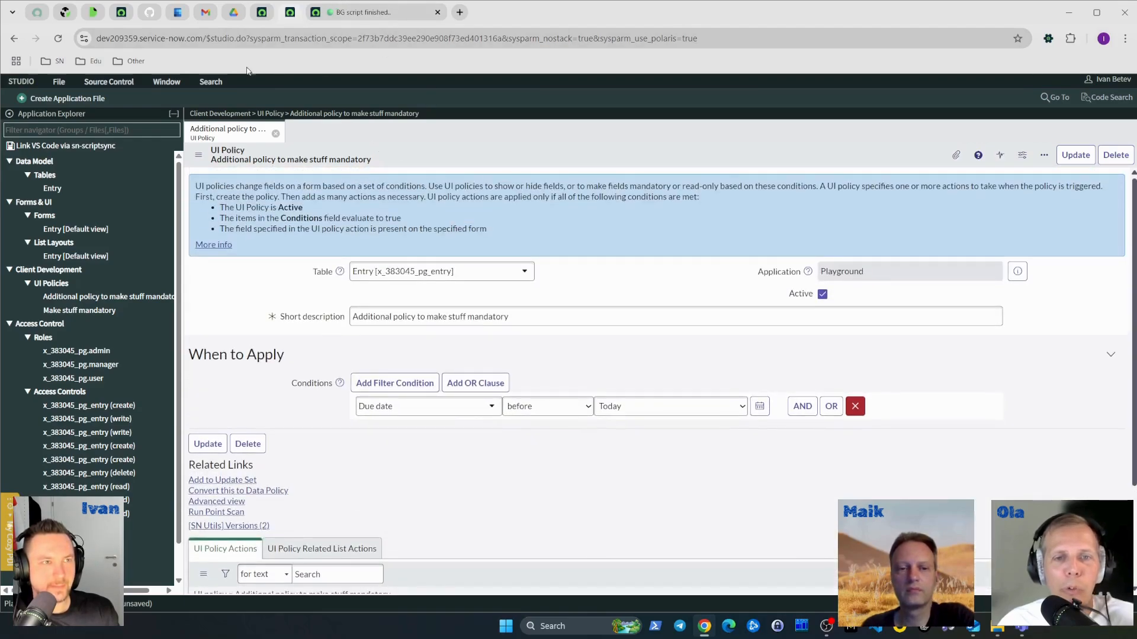
click(262, 13)
click(55, 40)
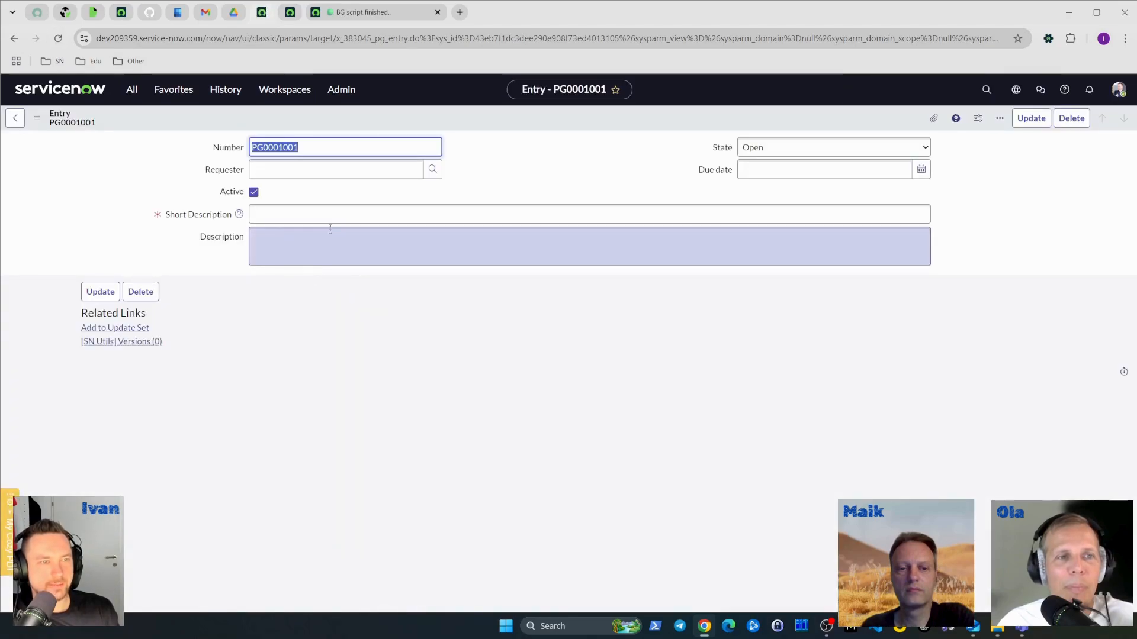
click(350, 216)
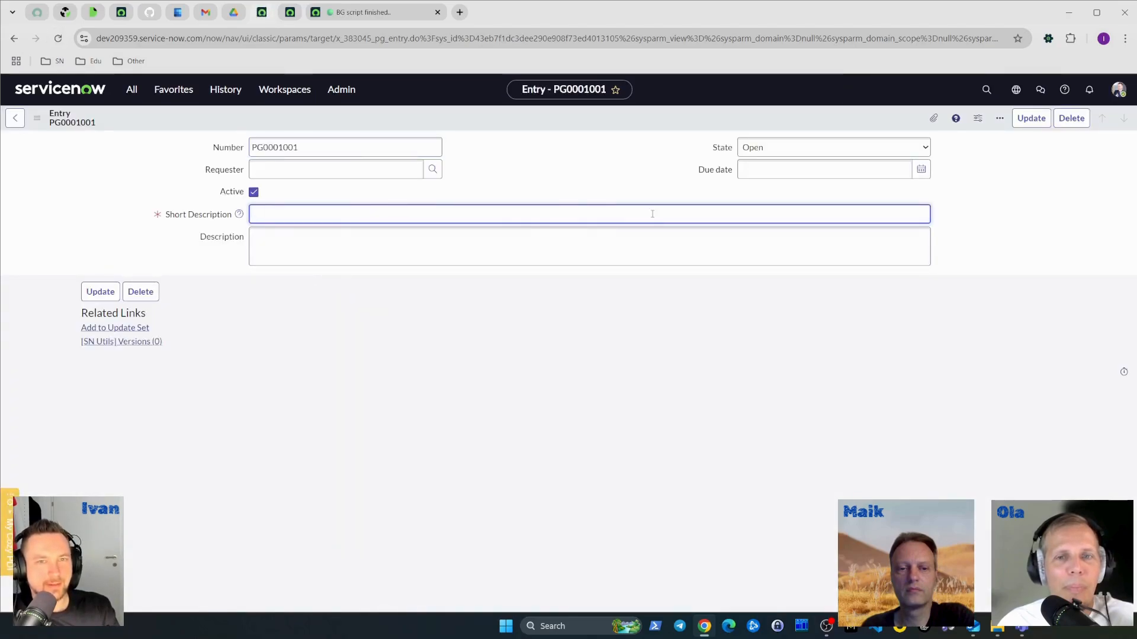
text(TEST)
key(ctrl+a)
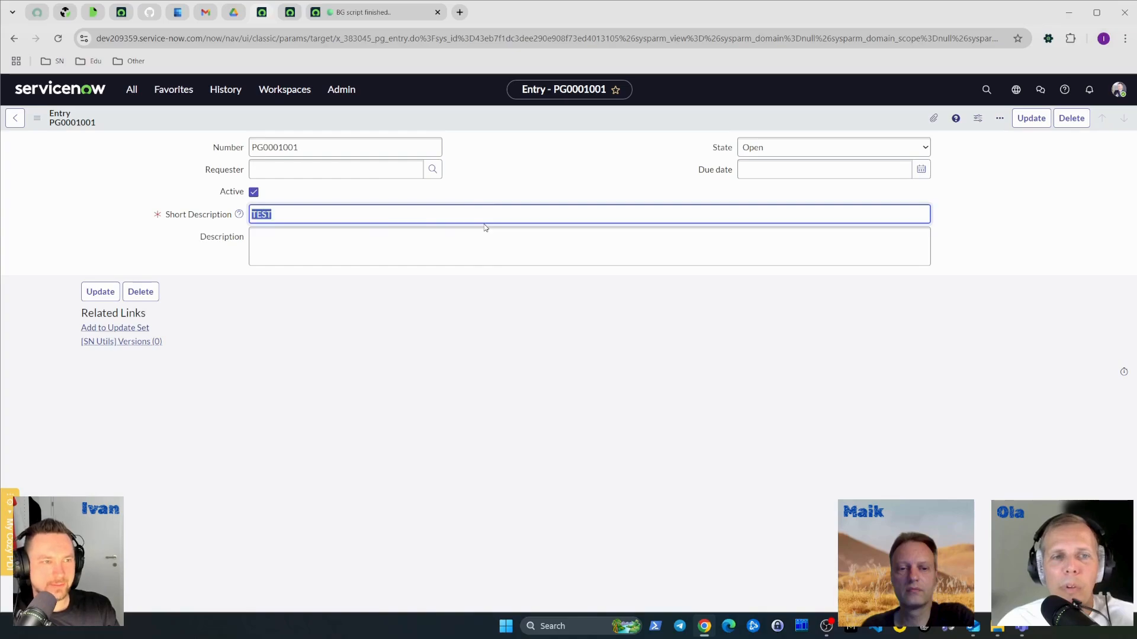
text(Short )
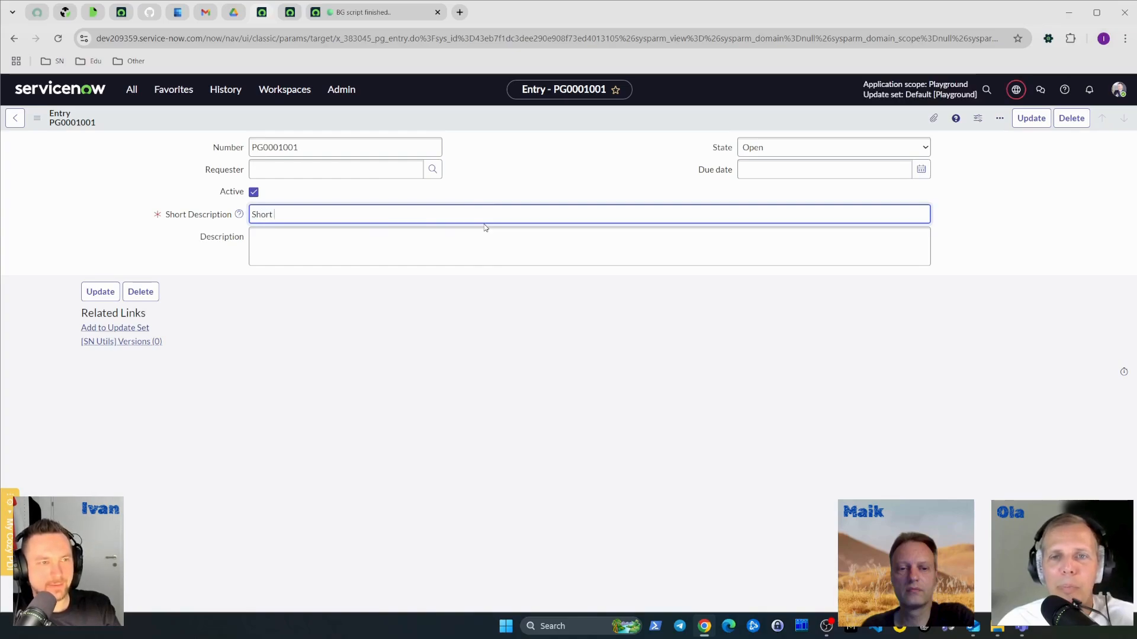
text(description come)
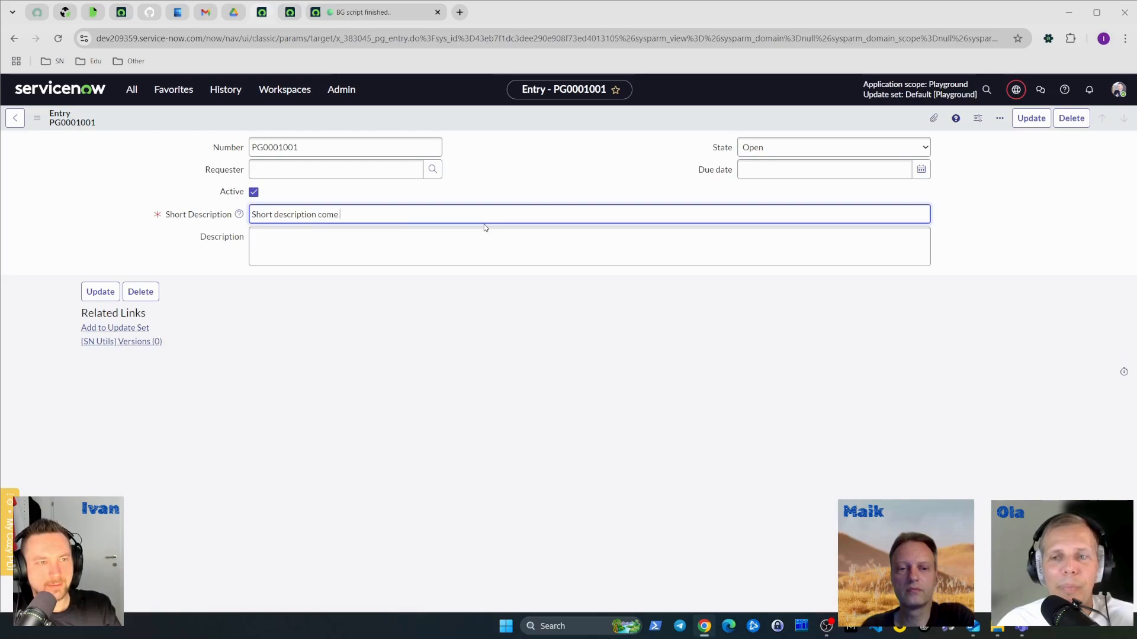
text( here)
key(Return)
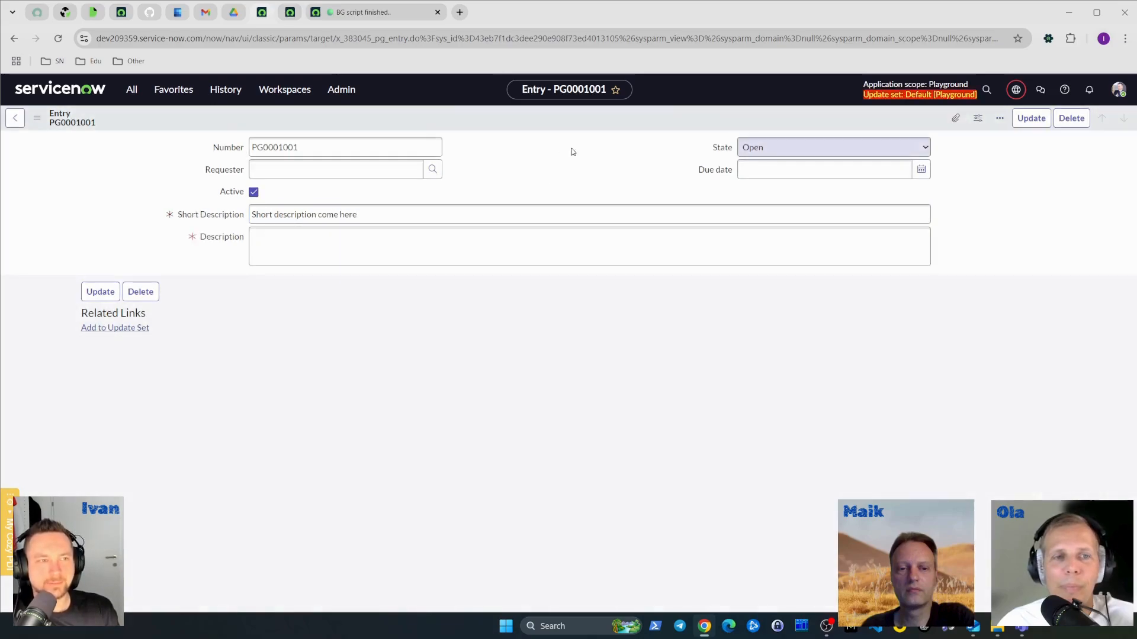
click(901, 170)
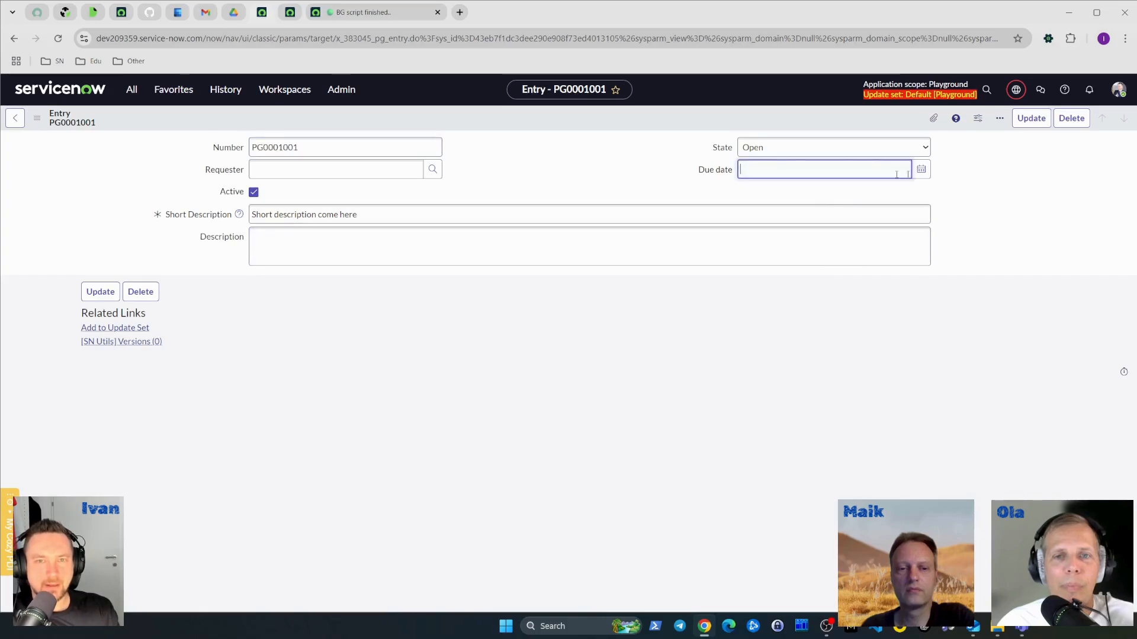
click(921, 169)
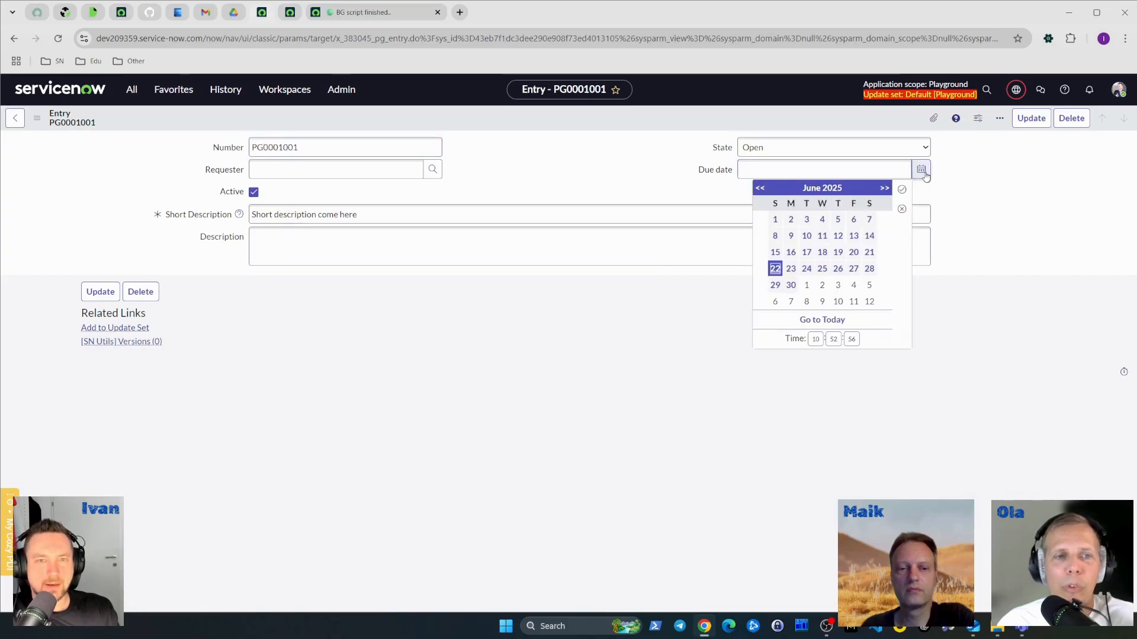
click(790, 268)
click(901, 190)
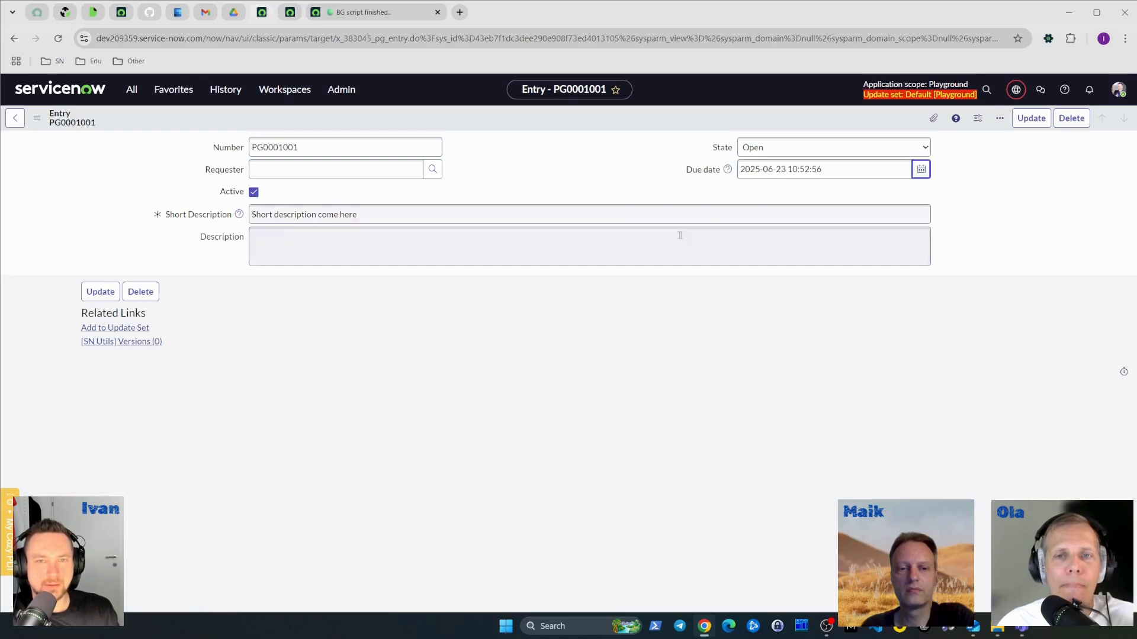
click(921, 169)
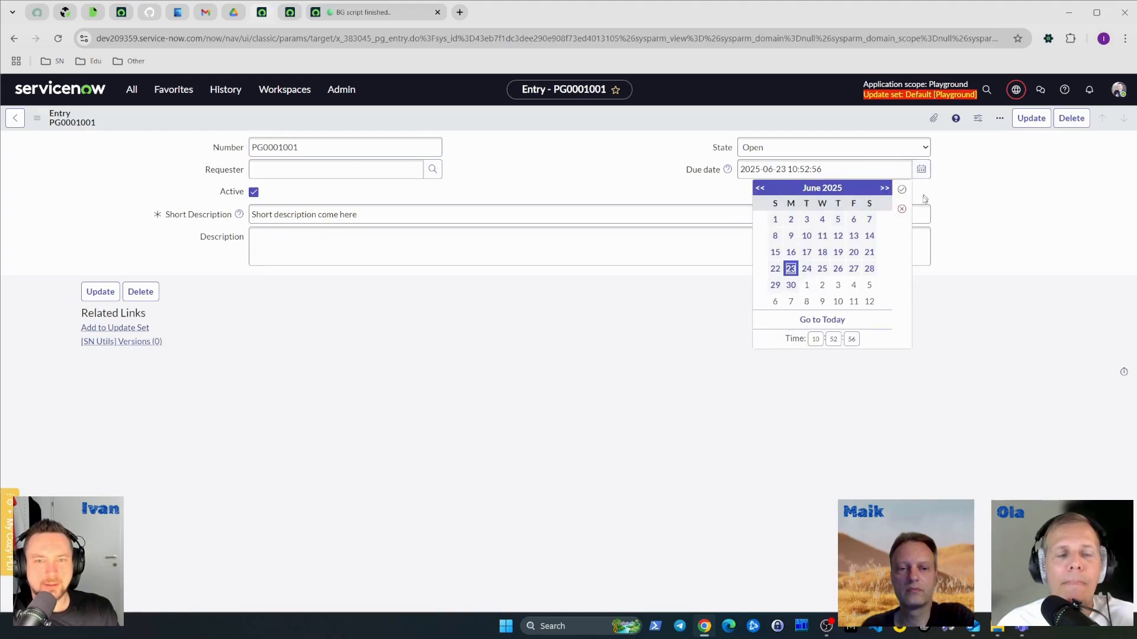
click(837, 251)
click(901, 189)
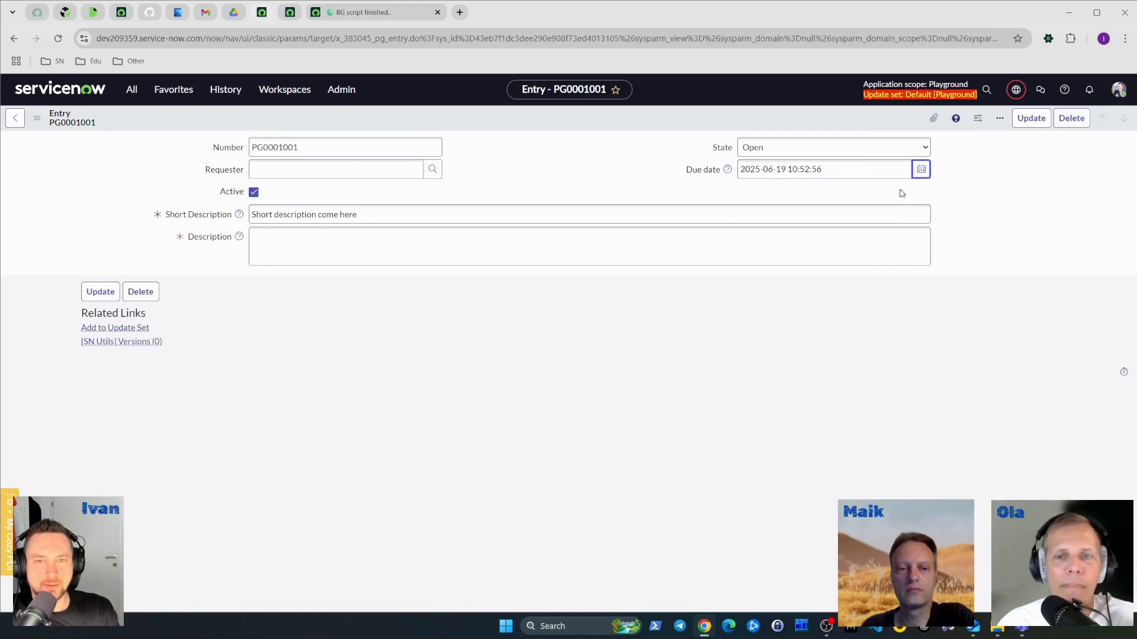
click(271, 246)
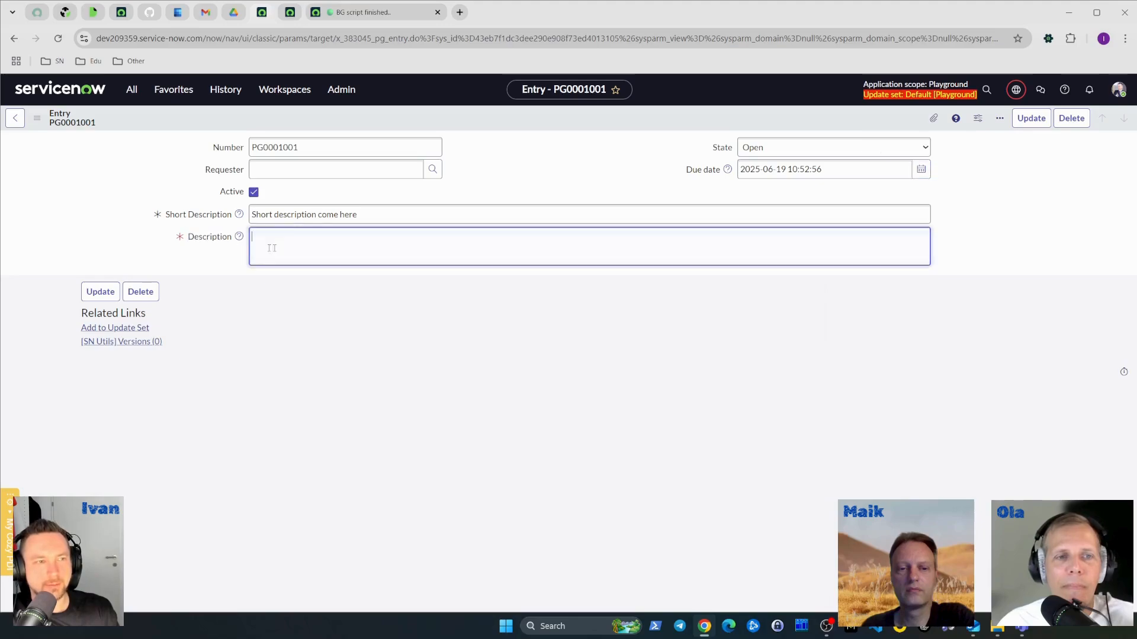
click(1029, 246)
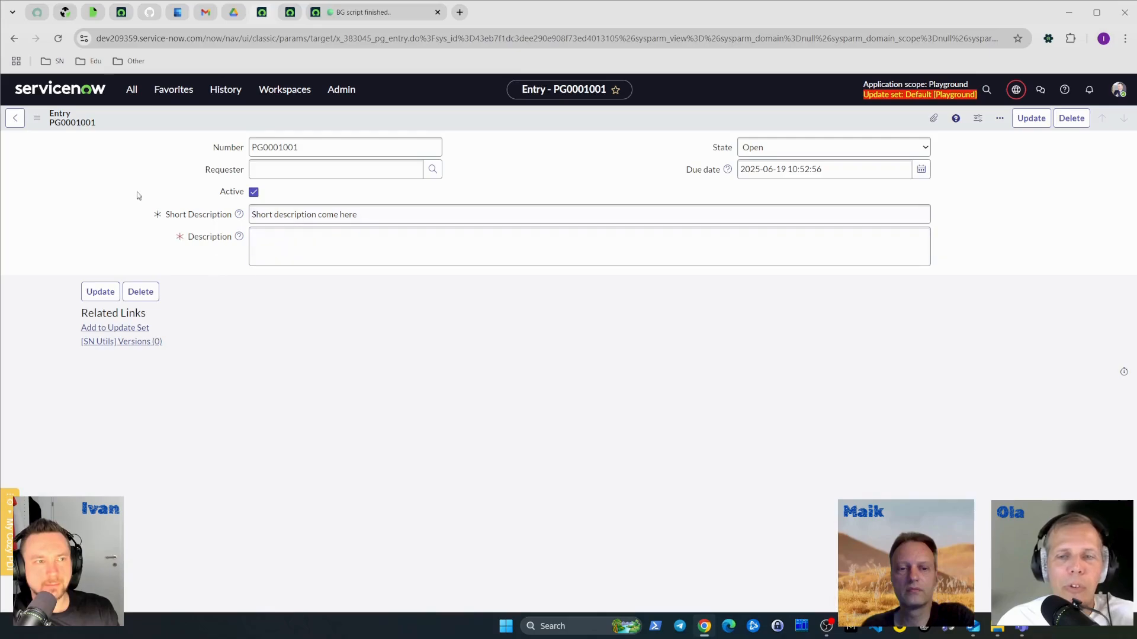
- Return to Studio, open the additional policy in the Advanced view and enable Run scripts
click(289, 13)
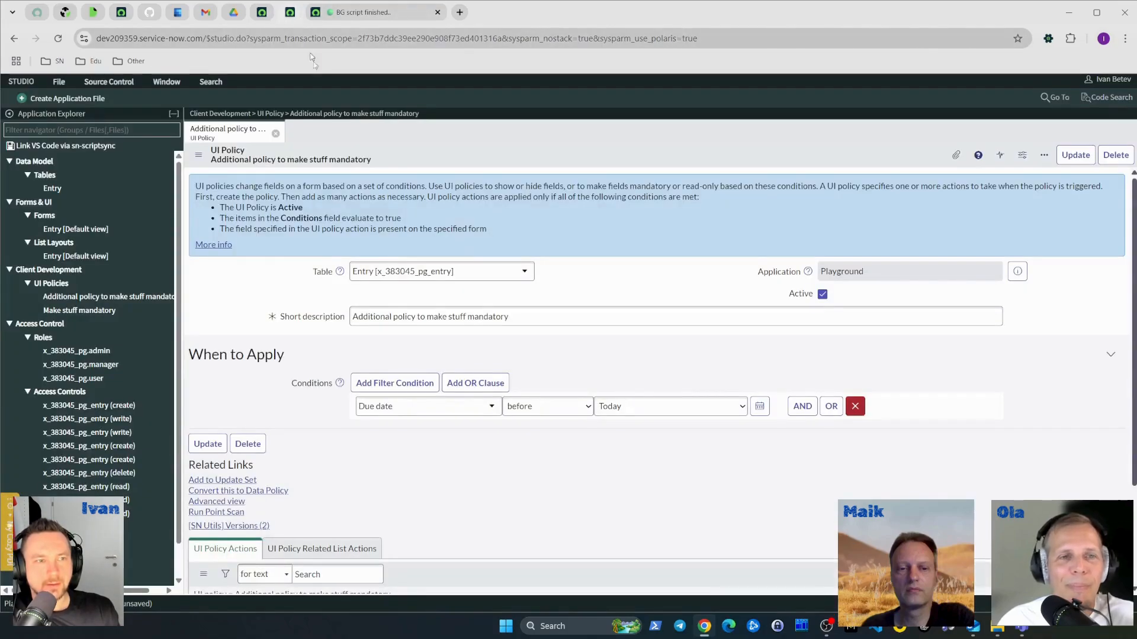
click(218, 502)
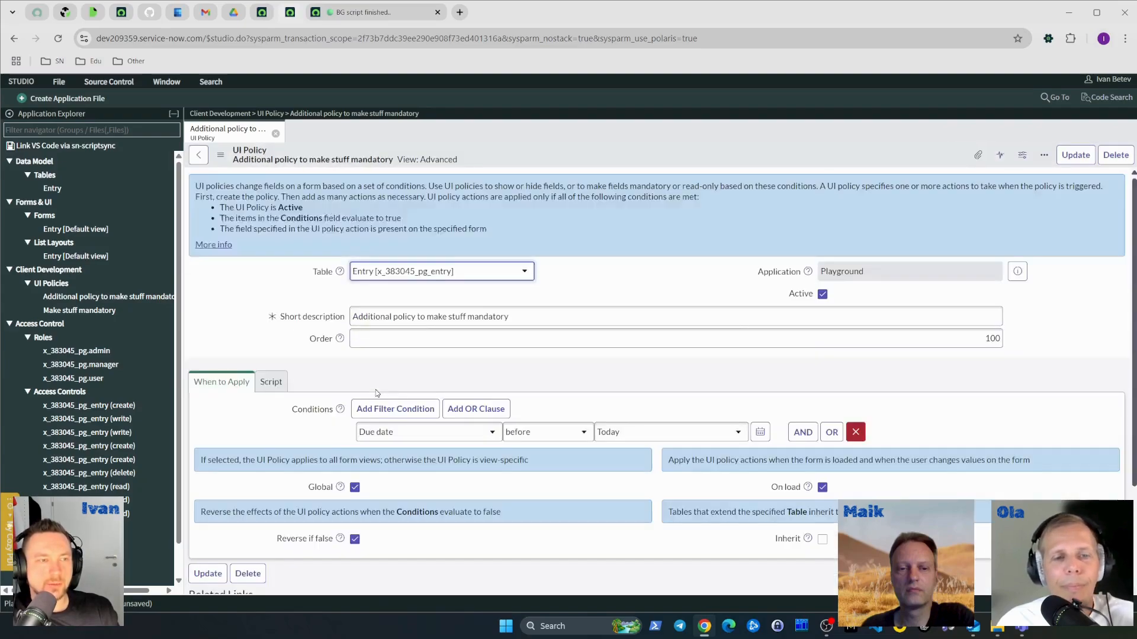
scroll(258, 364, down, 2)
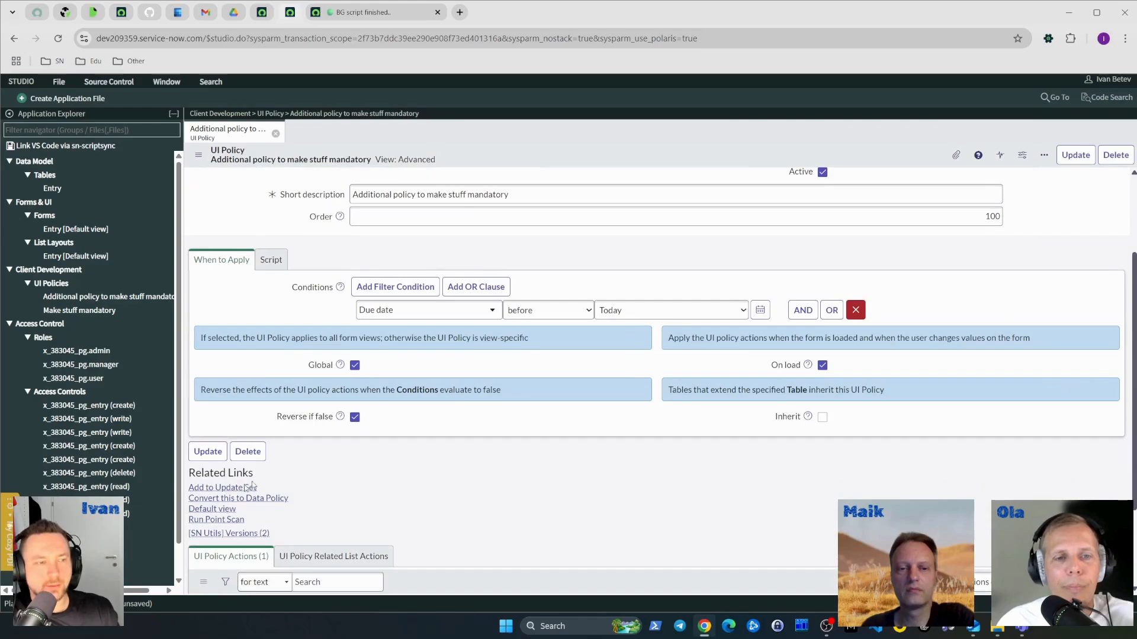
click(275, 270)
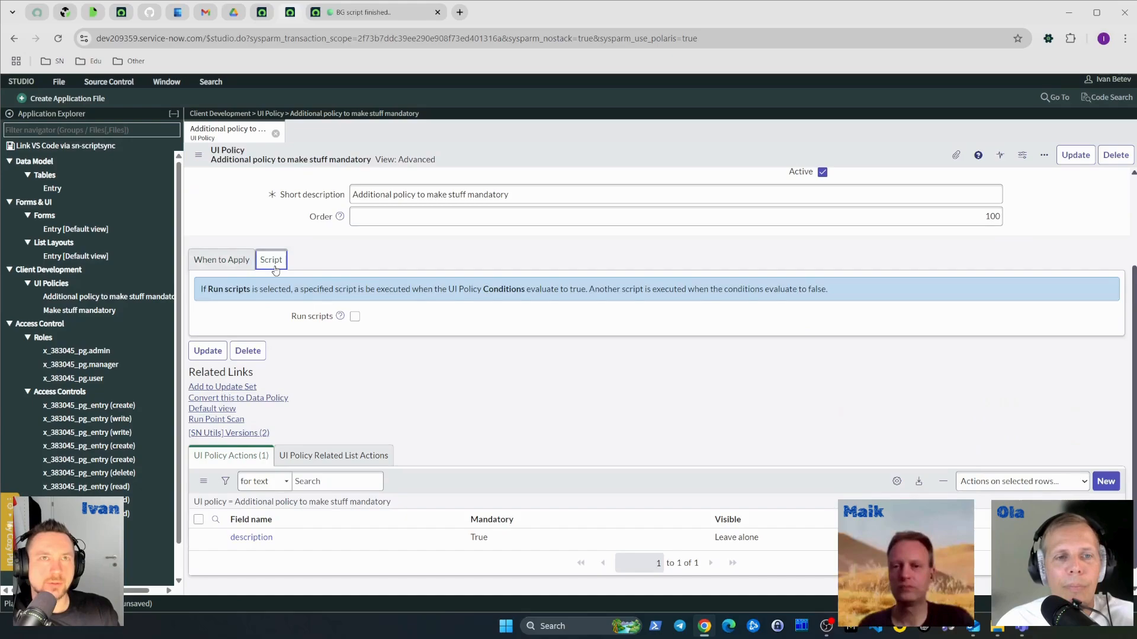
click(355, 317)
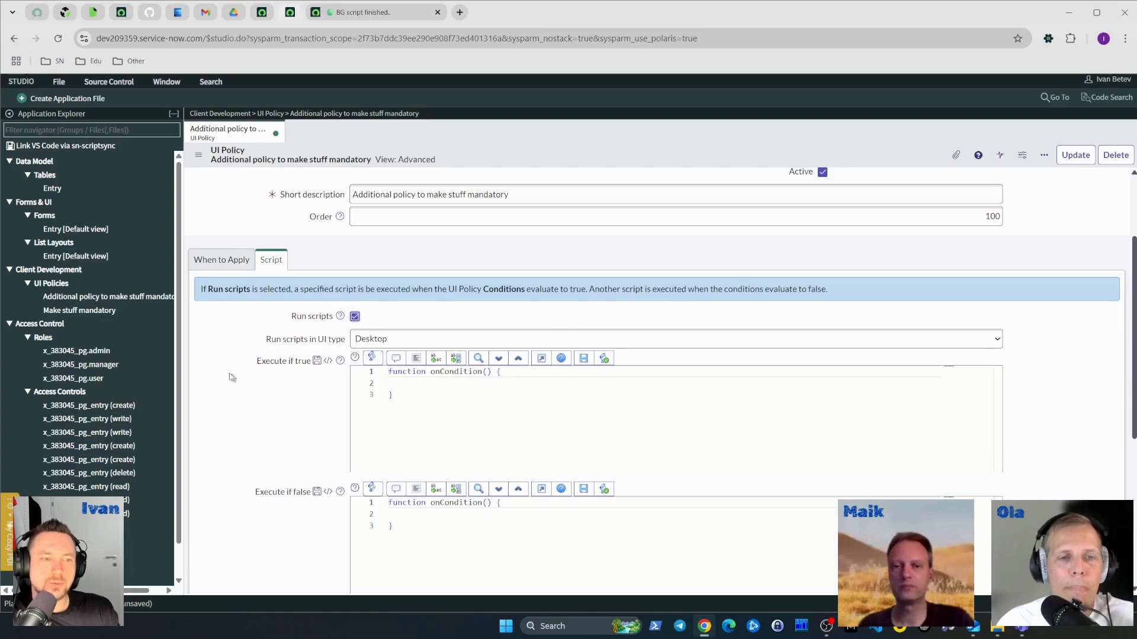
- Examine the policy's Execute if true and Execute if false scripts and the options for Run scripts in UI type
scroll(273, 369, down, 1)
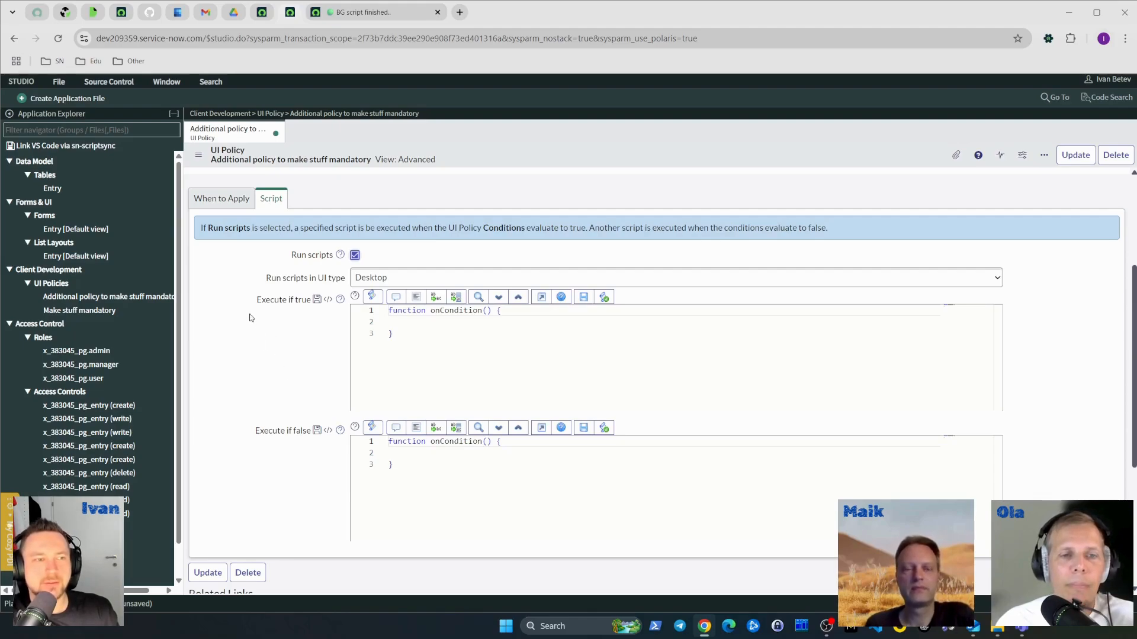
drag(248, 305, 311, 304)
click(284, 335)
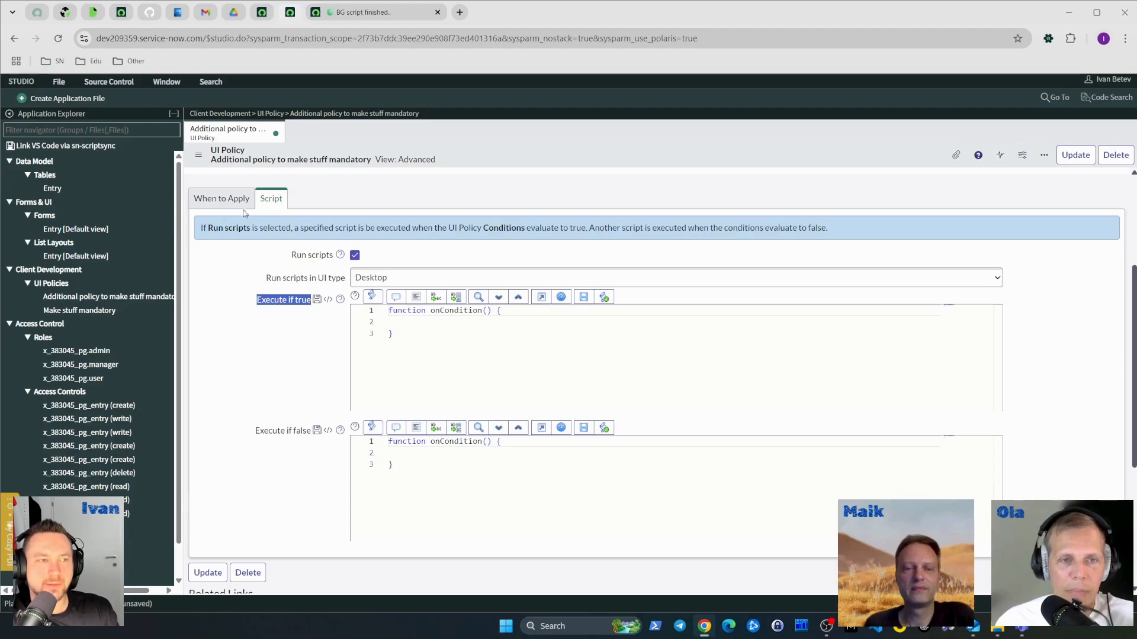
click(231, 283)
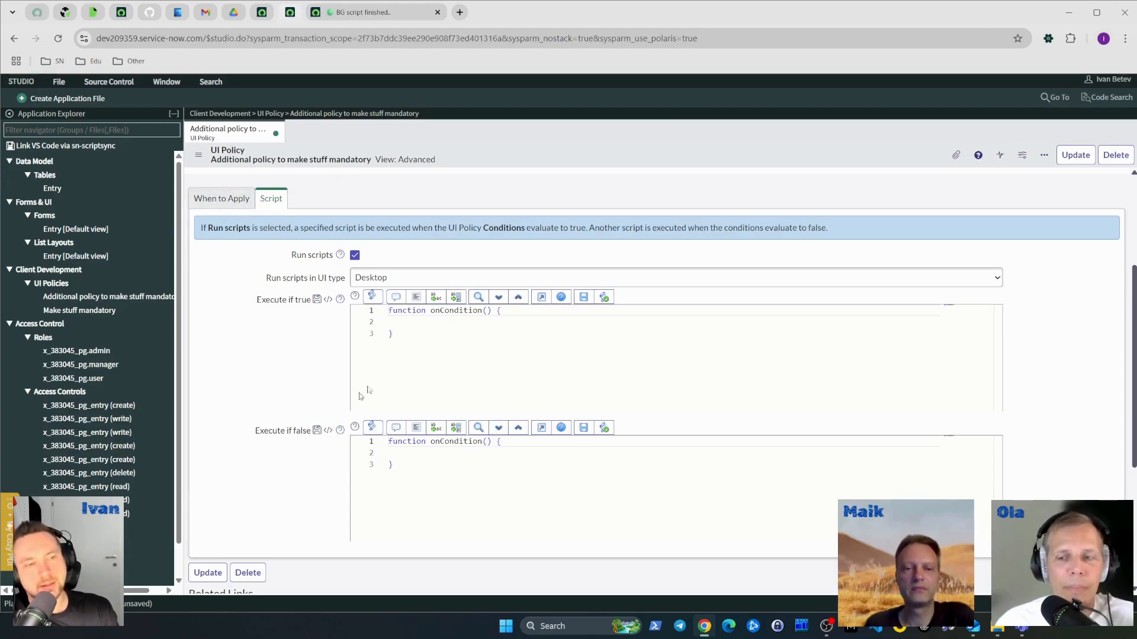
click(424, 282)
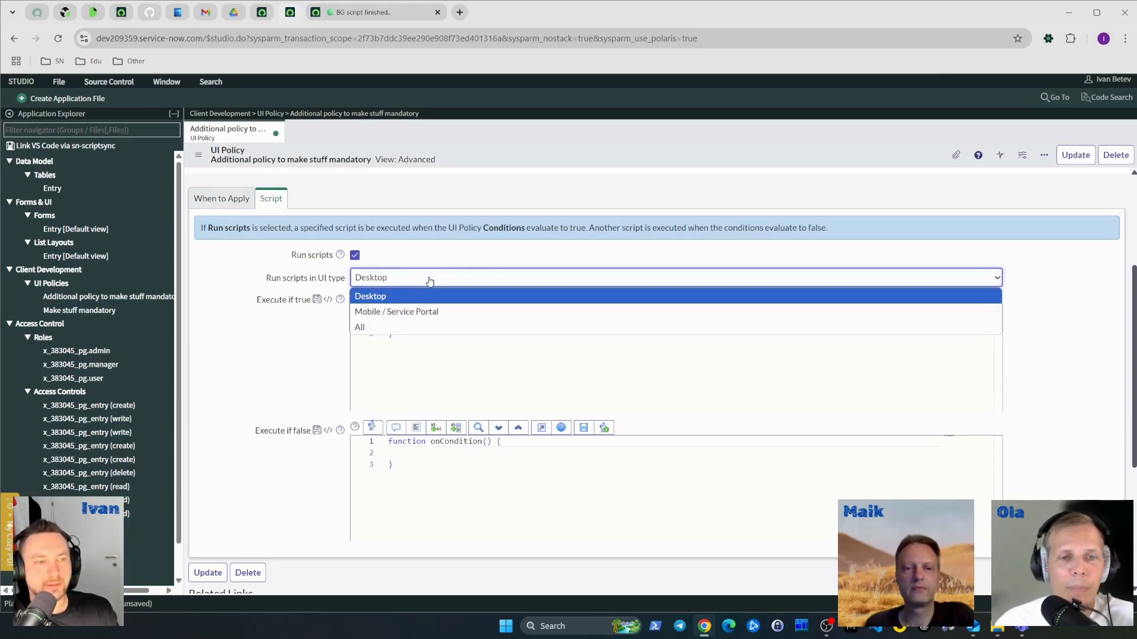
click(460, 255)
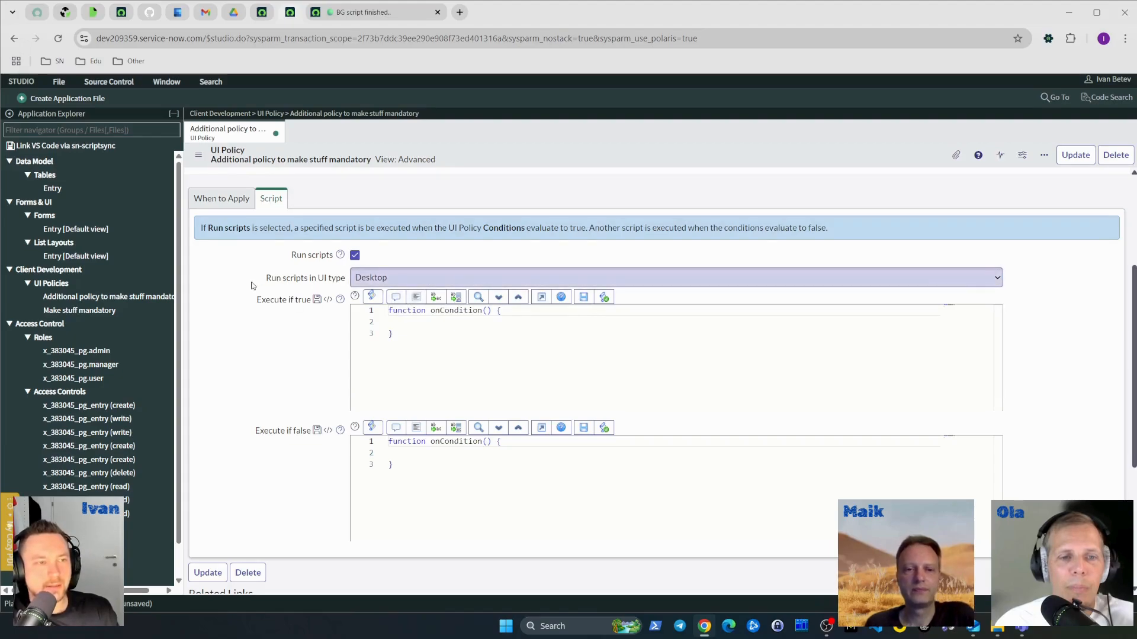
click(410, 283)
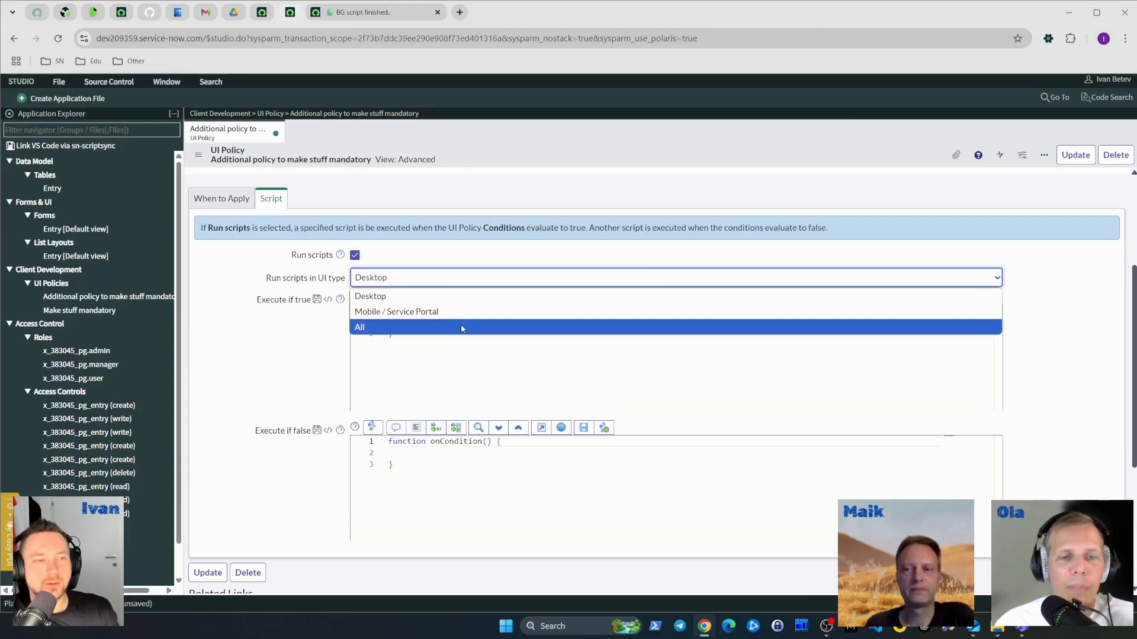
click(347, 343)
click(414, 282)
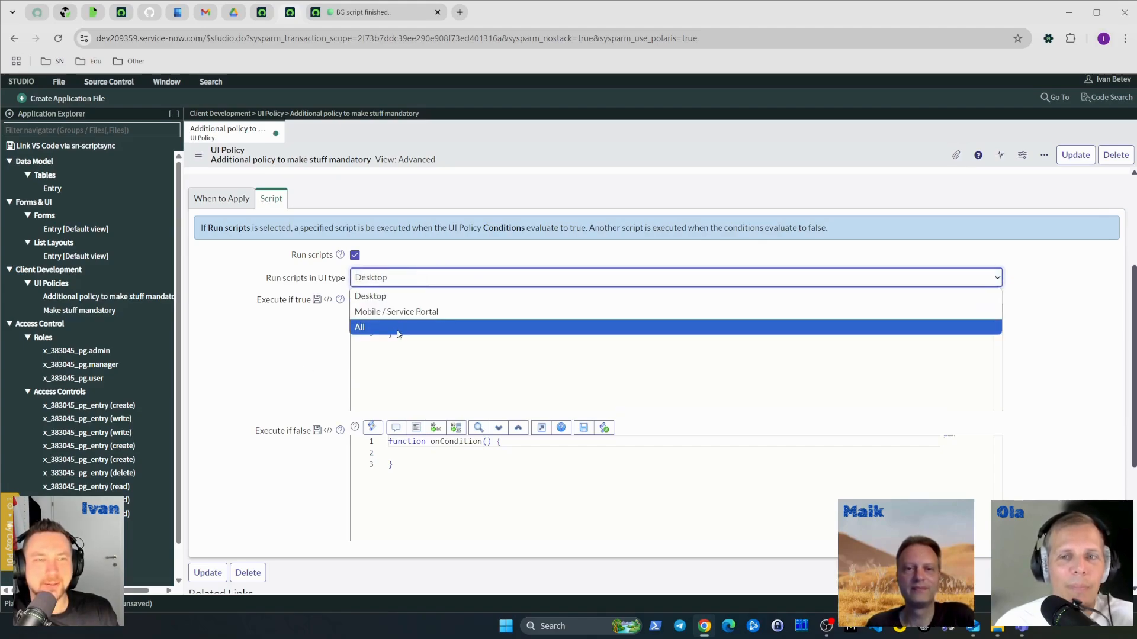
click(286, 369)
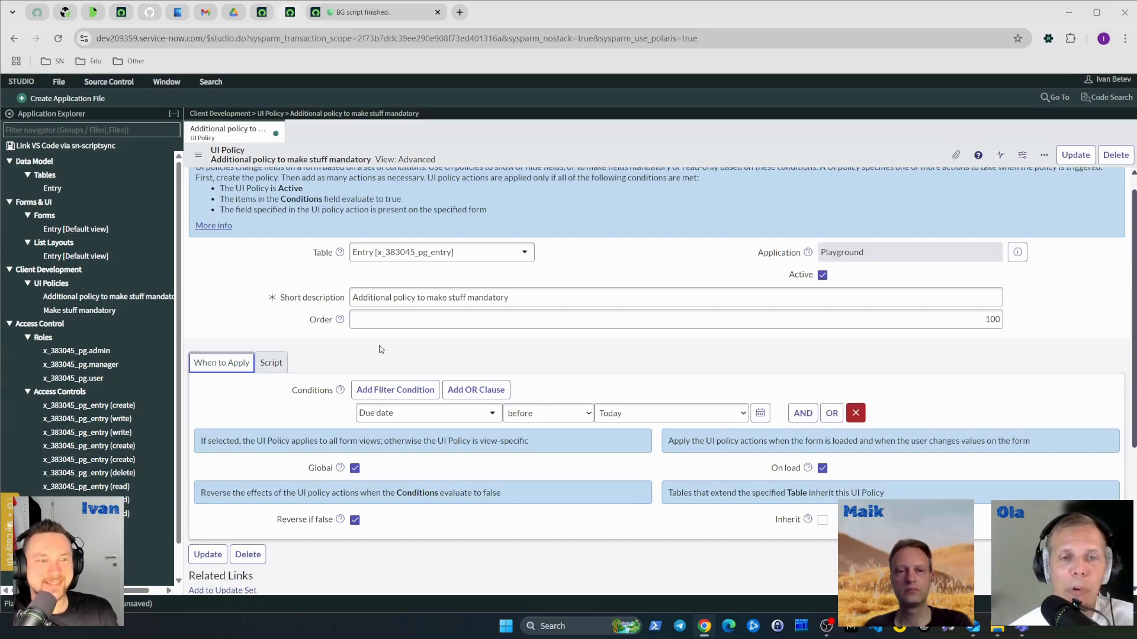
- Review the additional policy's conditions and open its UI policy action for the description field
scroll(380, 349, down, 3)
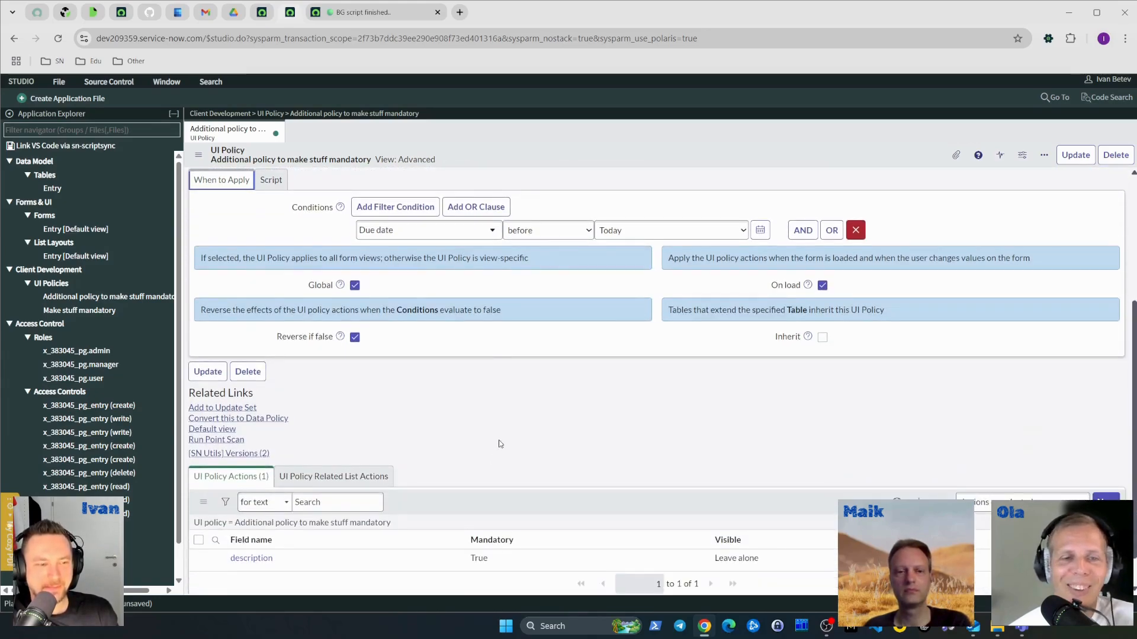
scroll(691, 485, down, 1)
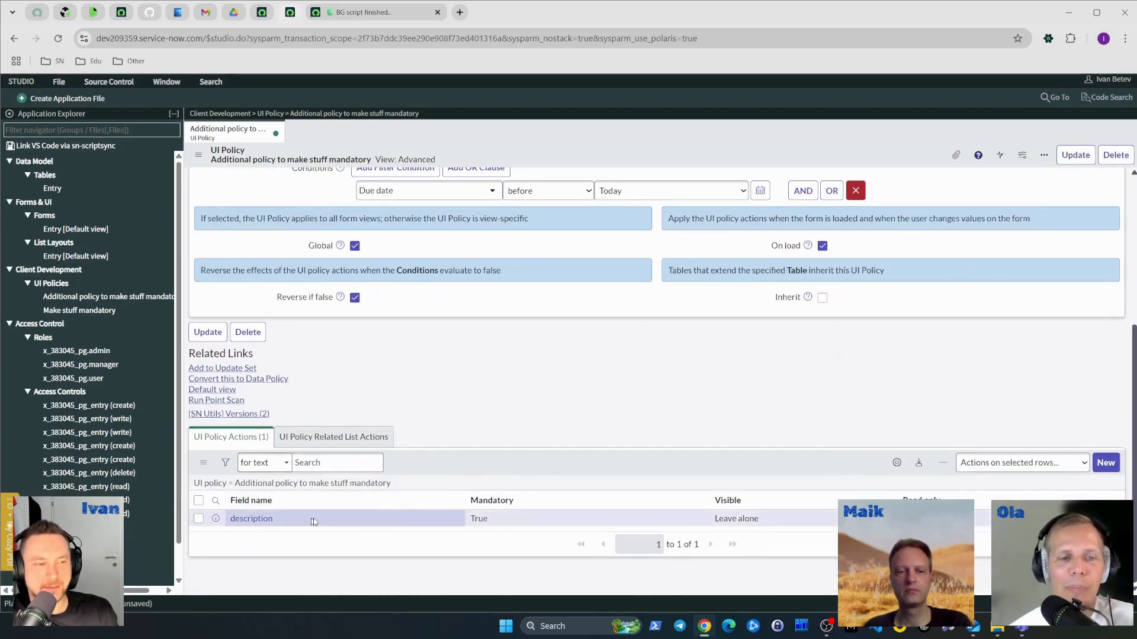
scroll(314, 522, up, 4)
scroll(407, 523, down, 3)
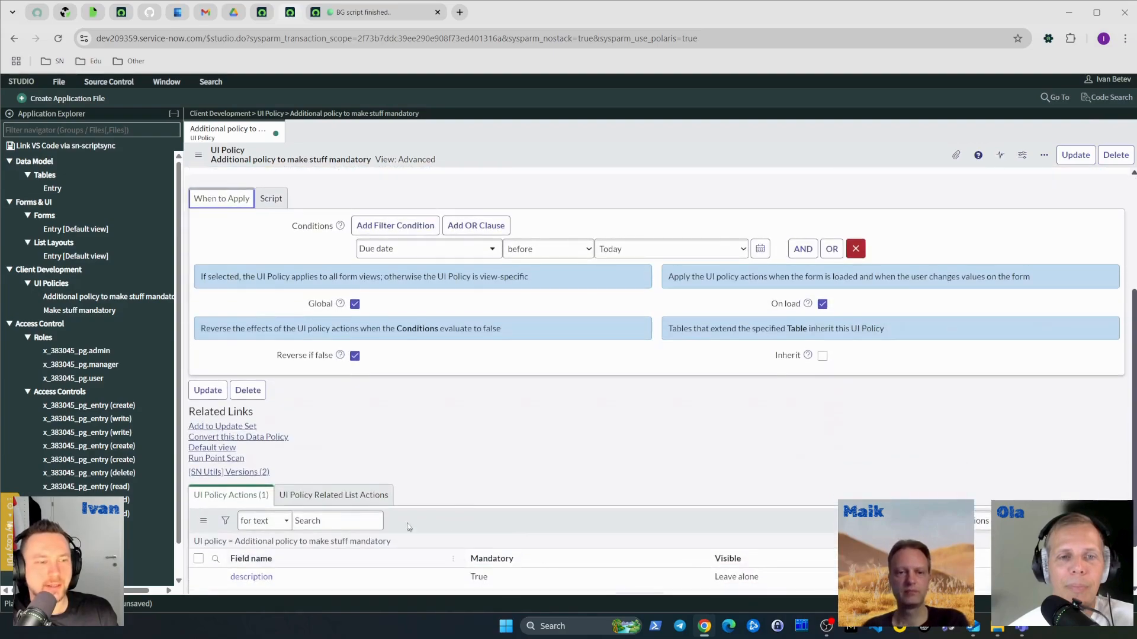
scroll(407, 523, down, 1)
click(330, 524)
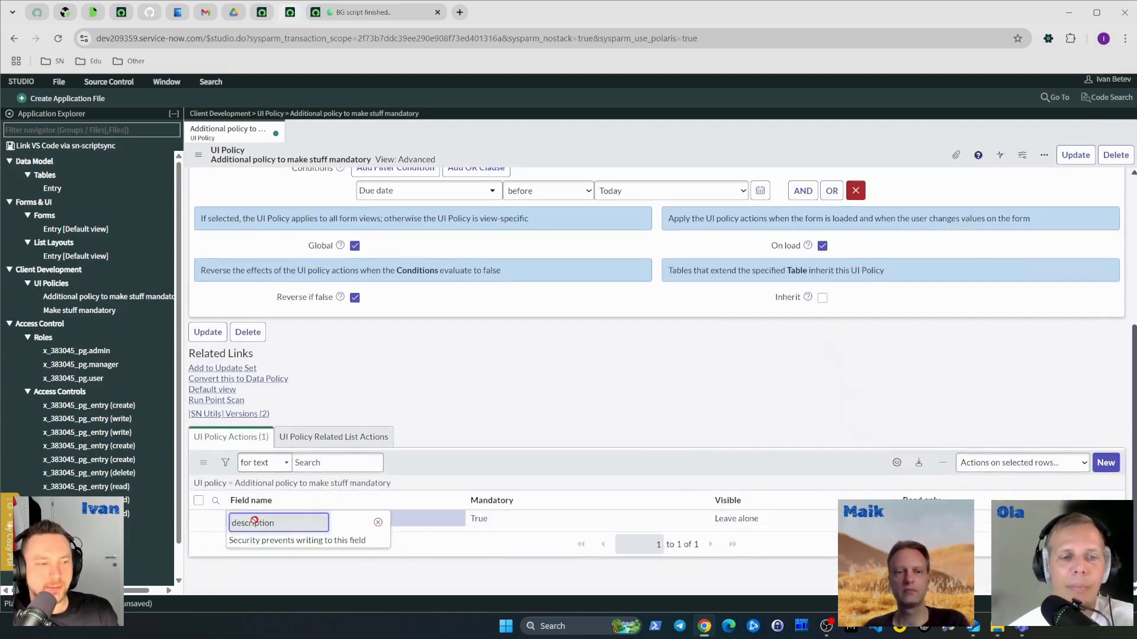
click(378, 522)
click(267, 524)
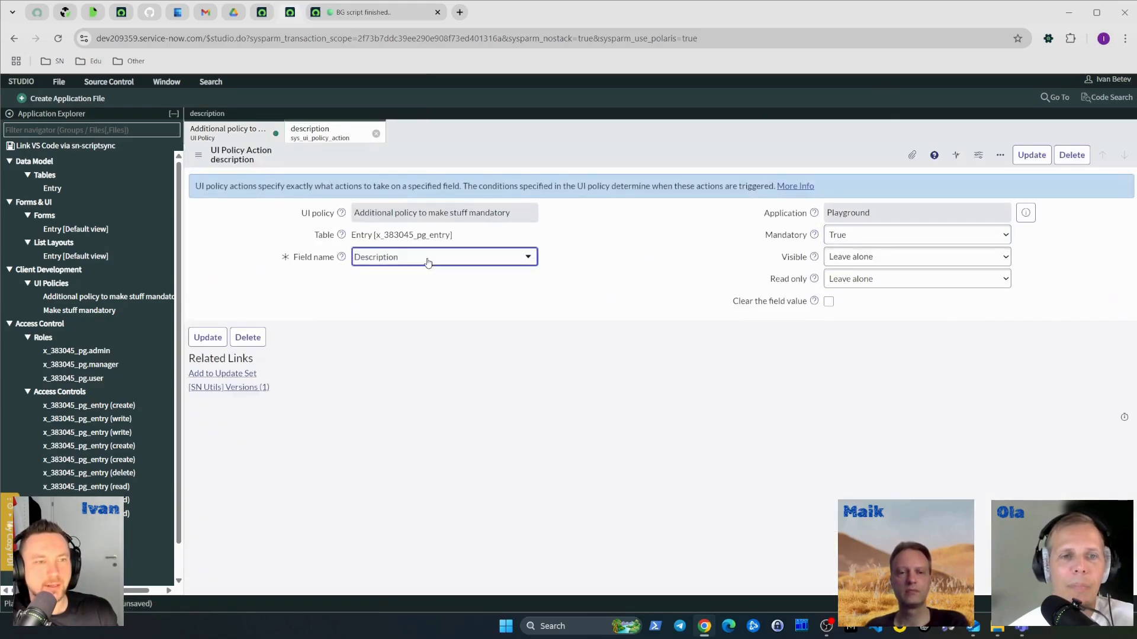
- Change the UI policy action's field name to Short Description, save it and close the action record
click(427, 262)
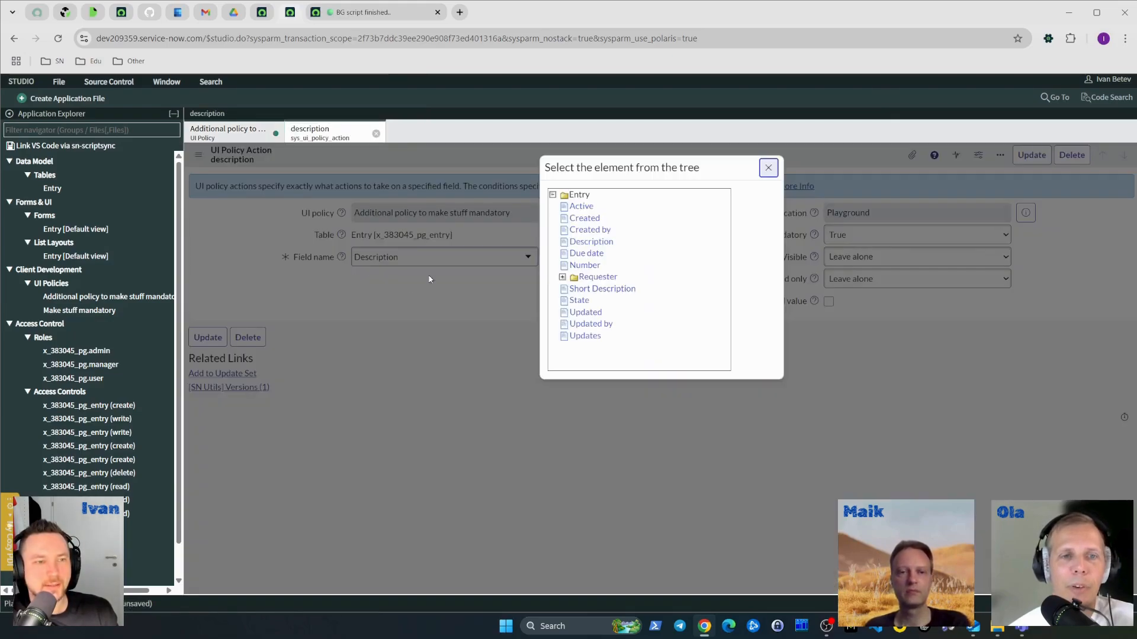
click(598, 289)
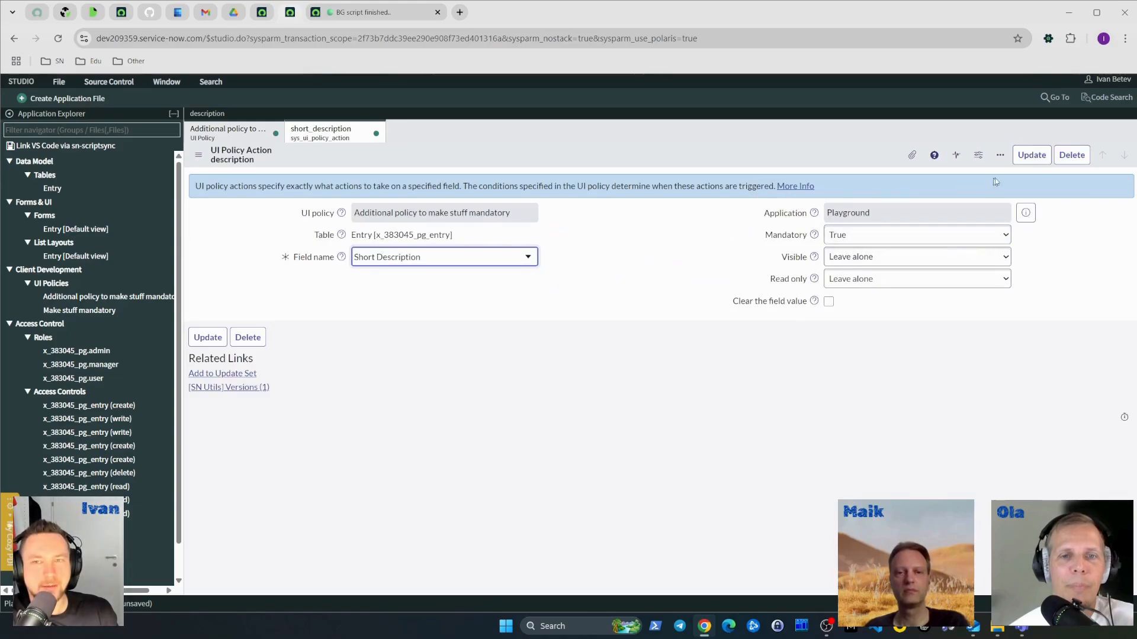
right_click(772, 153)
click(778, 161)
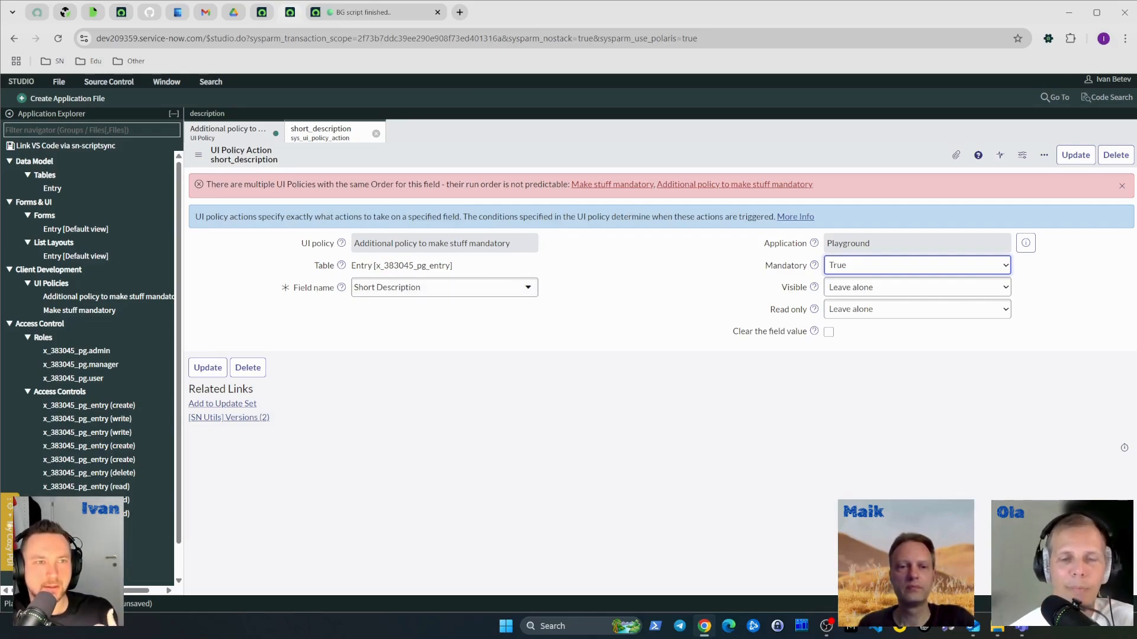
click(376, 135)
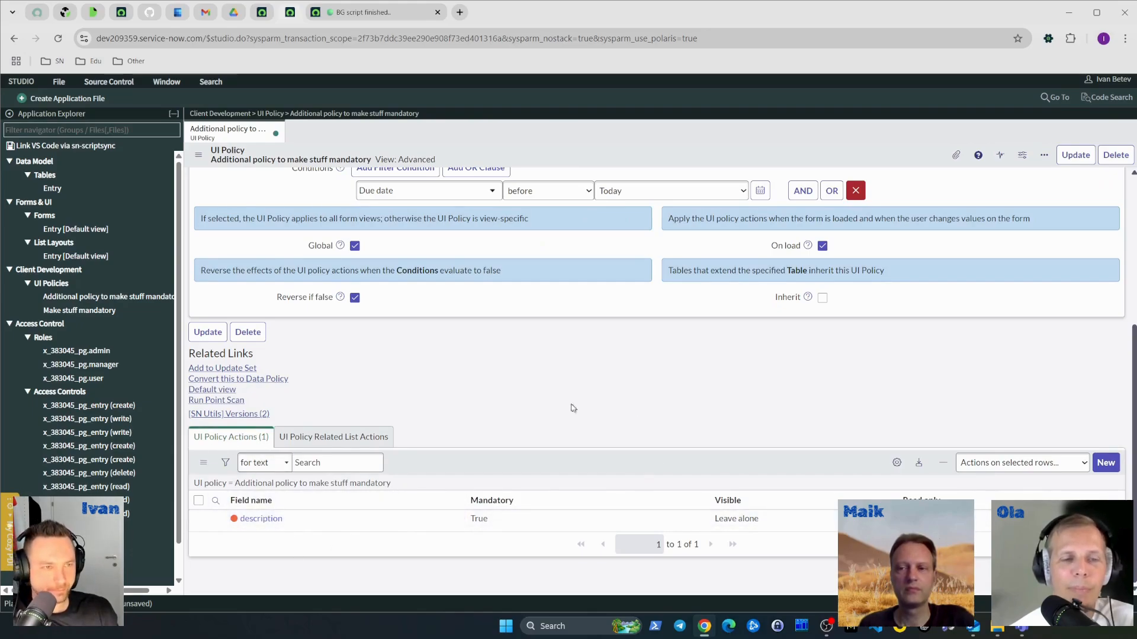
- Save the UI policy "Additional policy to make stuff mandatory"
scroll(568, 450, up, 1)
scroll(276, 509, down, 1)
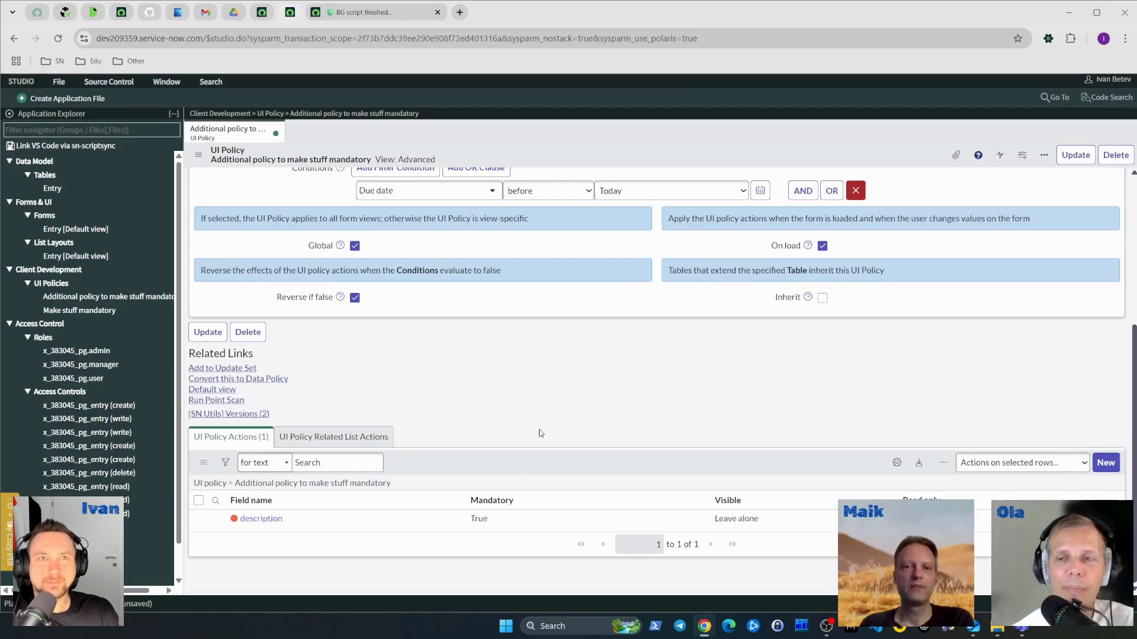
scroll(503, 438, up, 3)
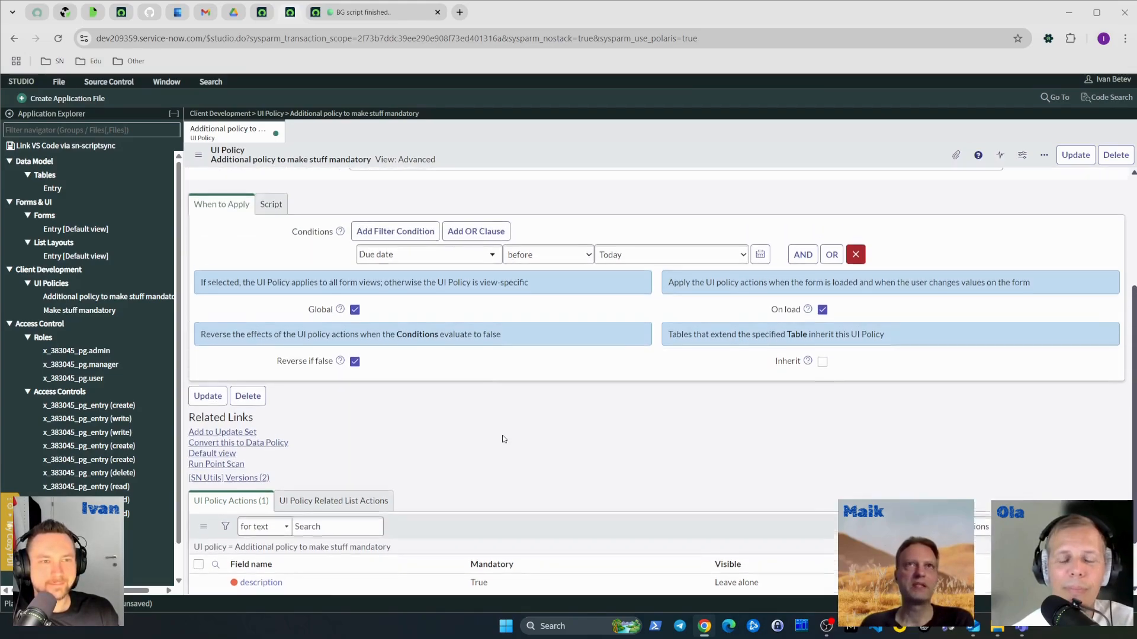
scroll(502, 439, up, 1)
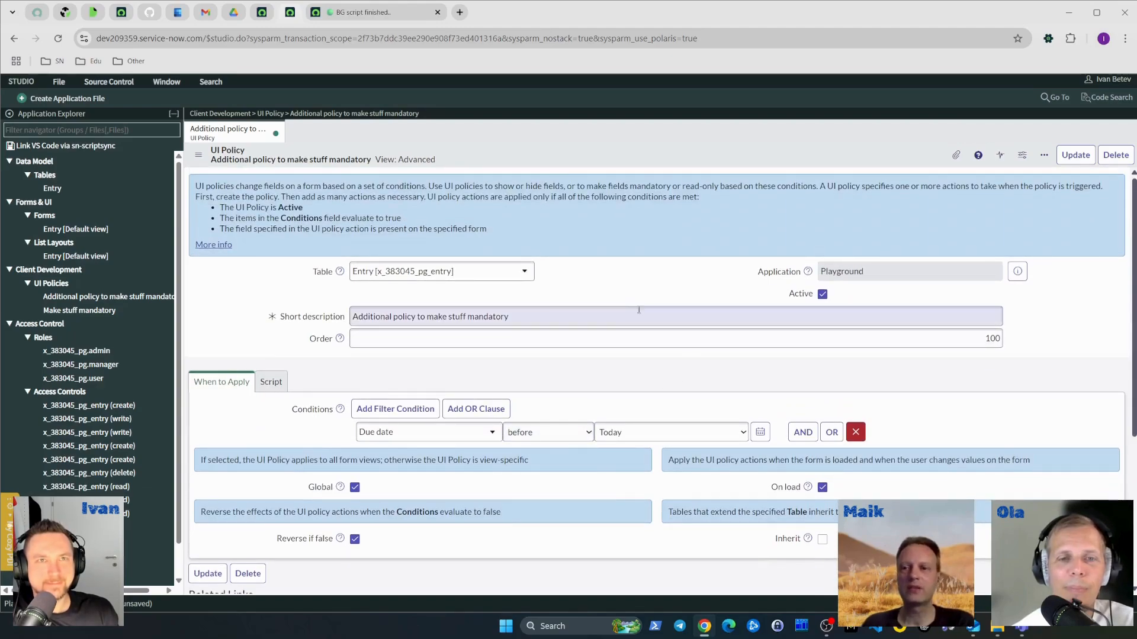
right_click(593, 166)
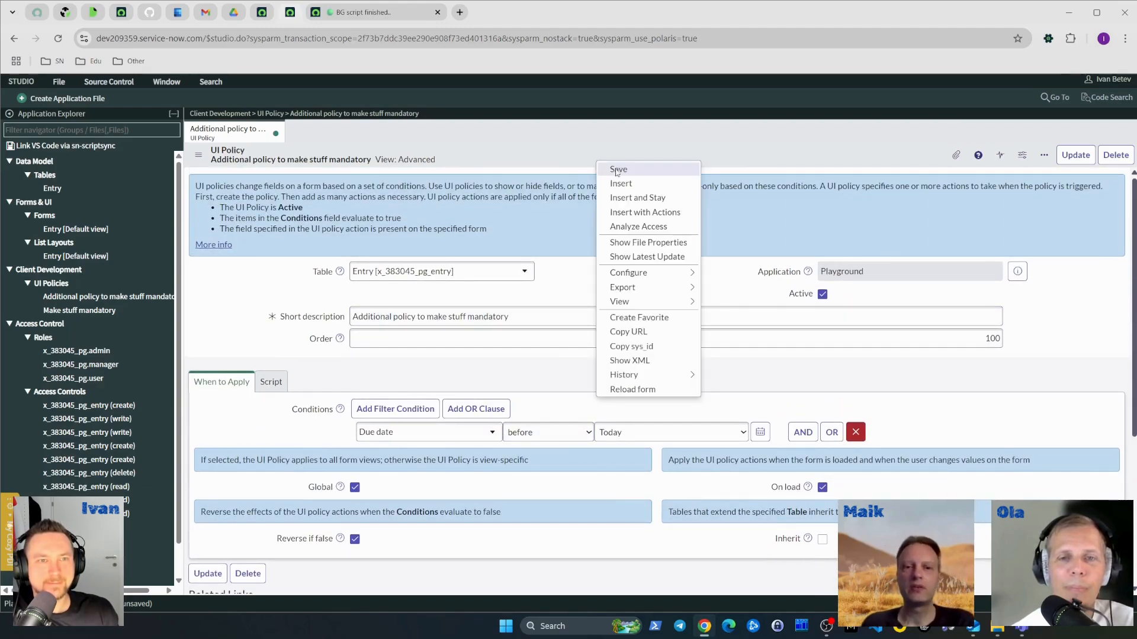
click(630, 169)
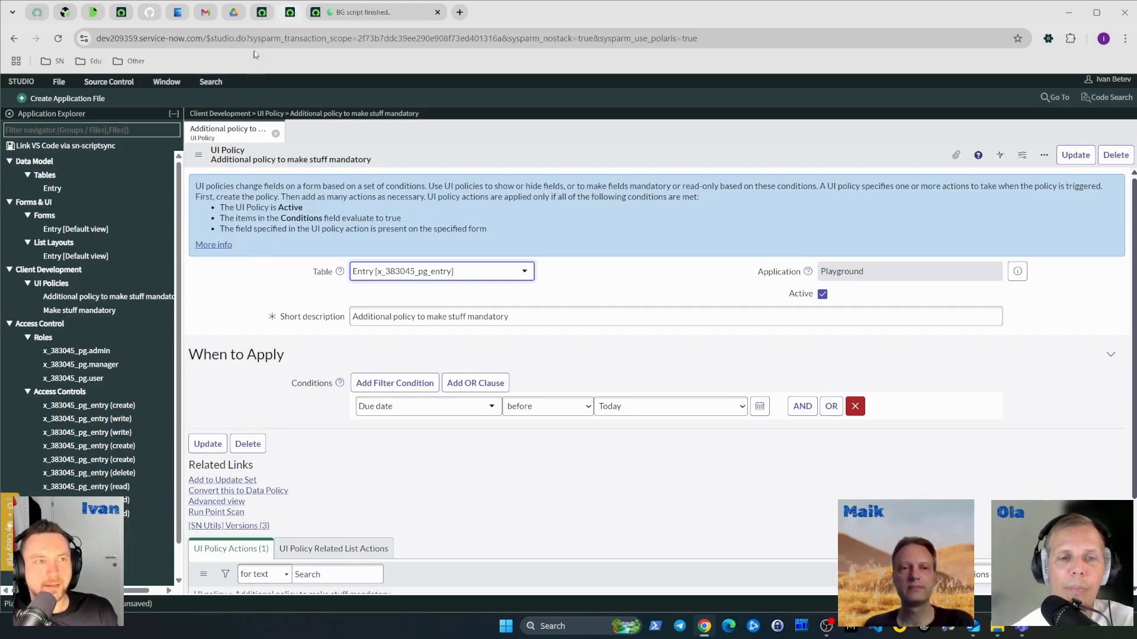
click(262, 11)
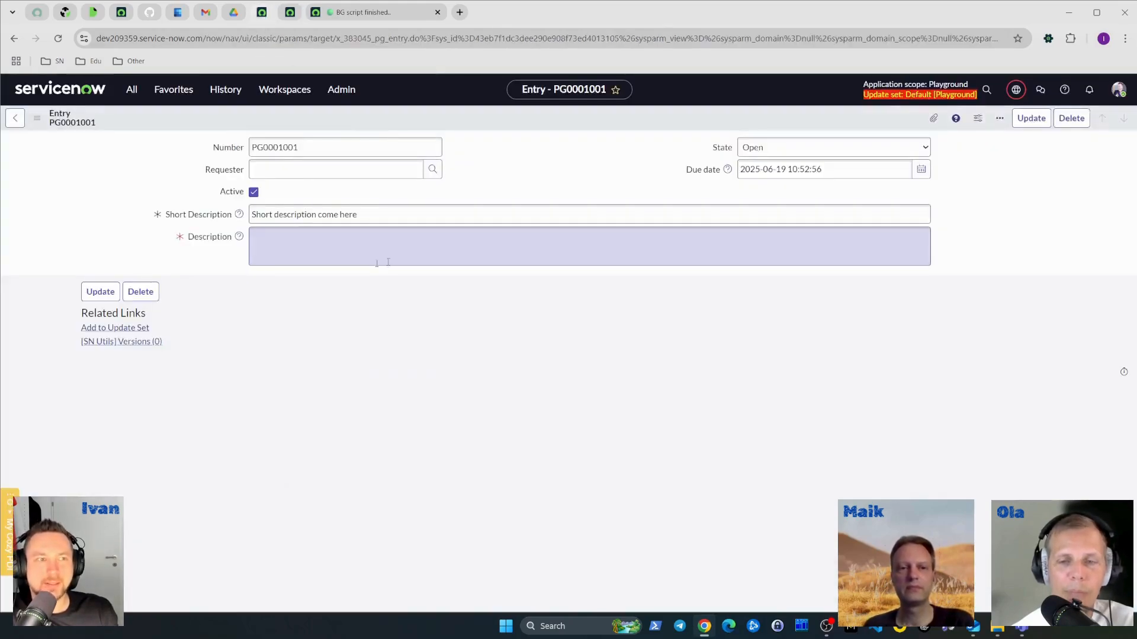
click(60, 40)
click(620, 117)
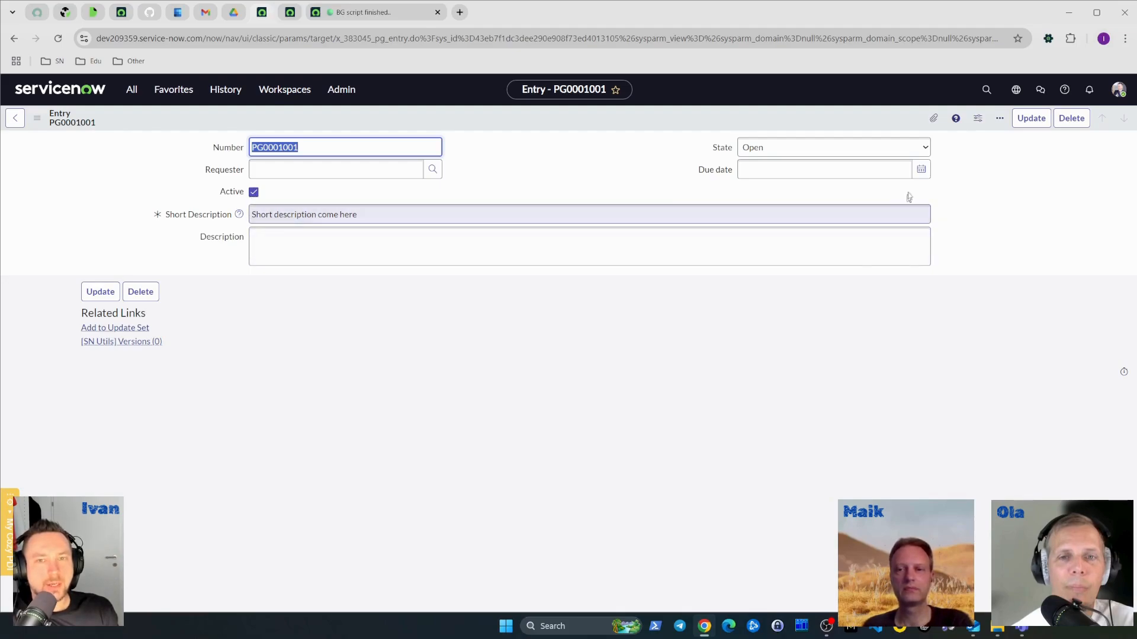
click(921, 169)
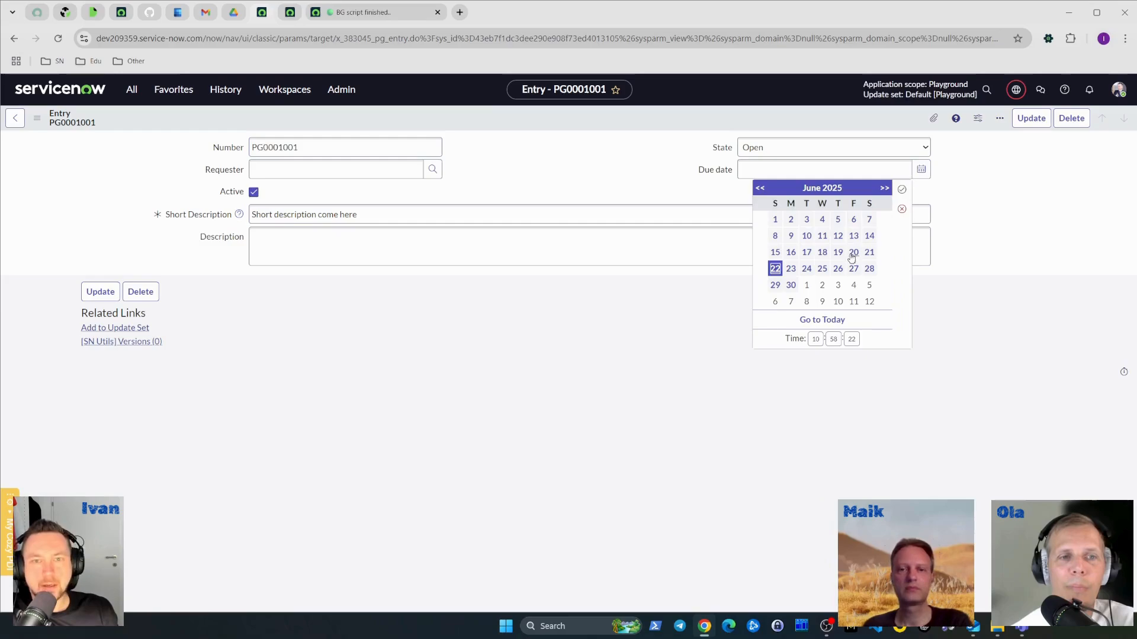
click(823, 252)
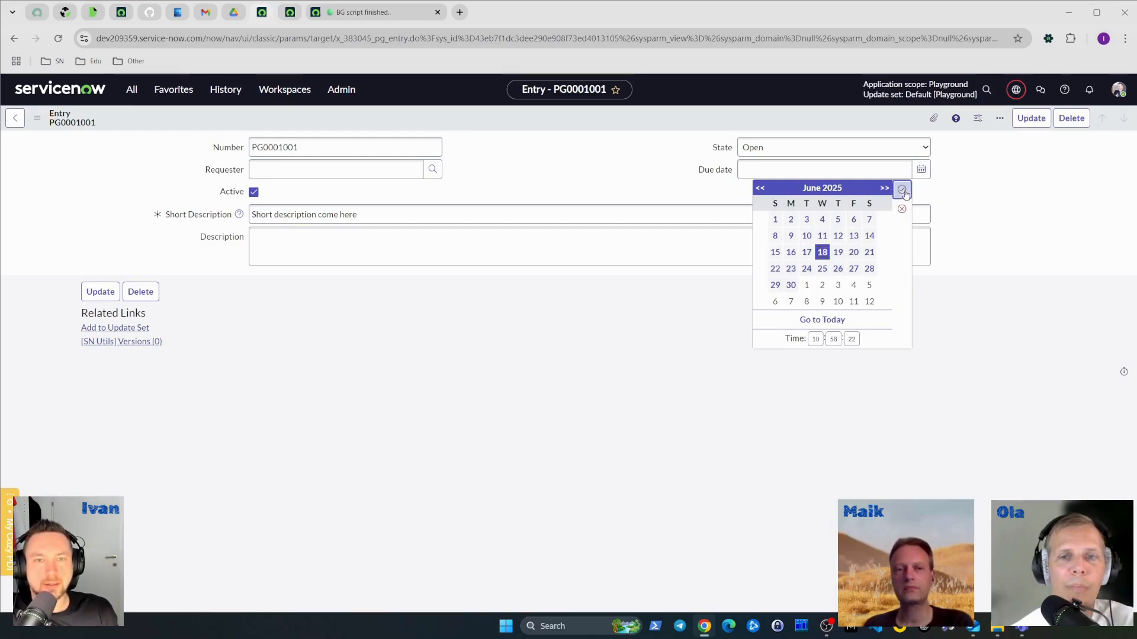
click(902, 189)
right_click(774, 123)
click(794, 131)
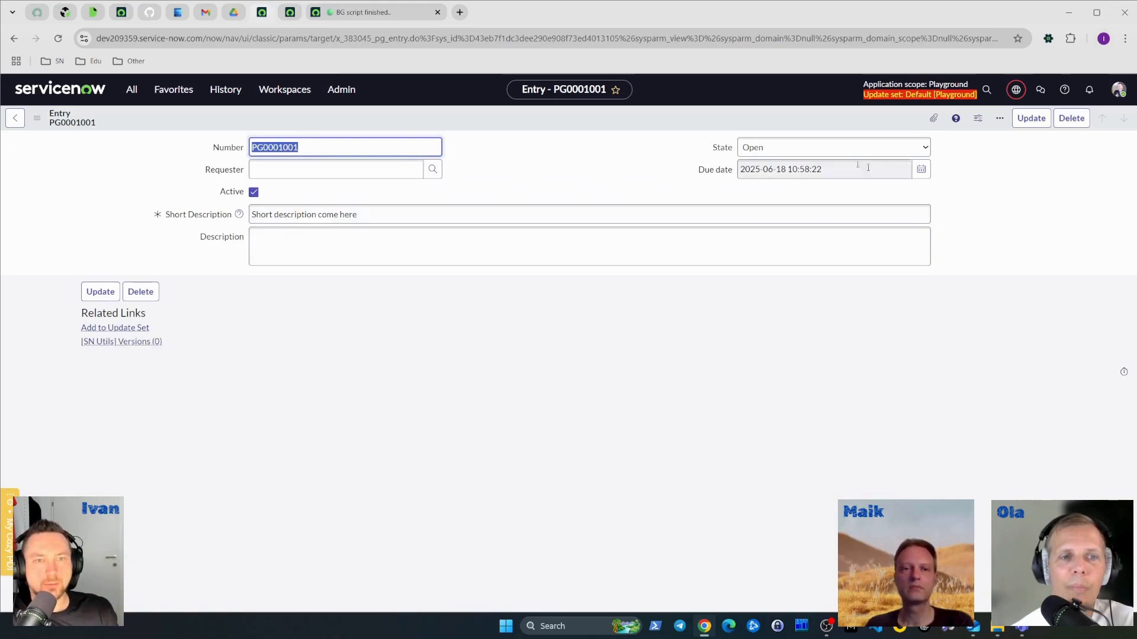
- Clear the entry's Active flag, save it and check the Due date and Short Description against both UI policies
click(253, 192)
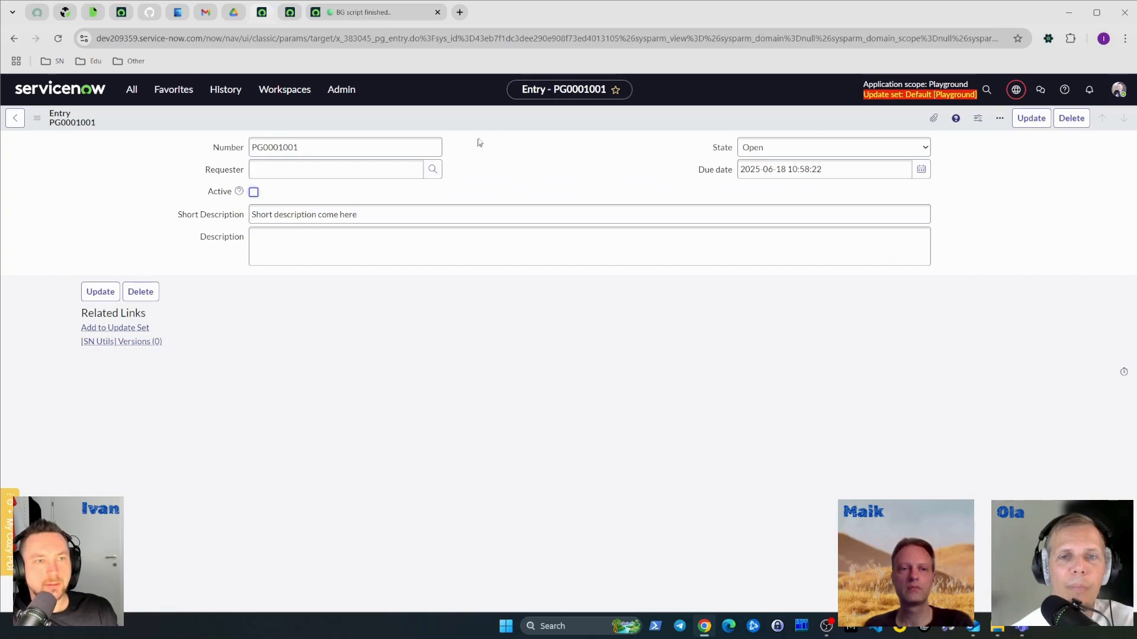
right_click(501, 122)
click(516, 130)
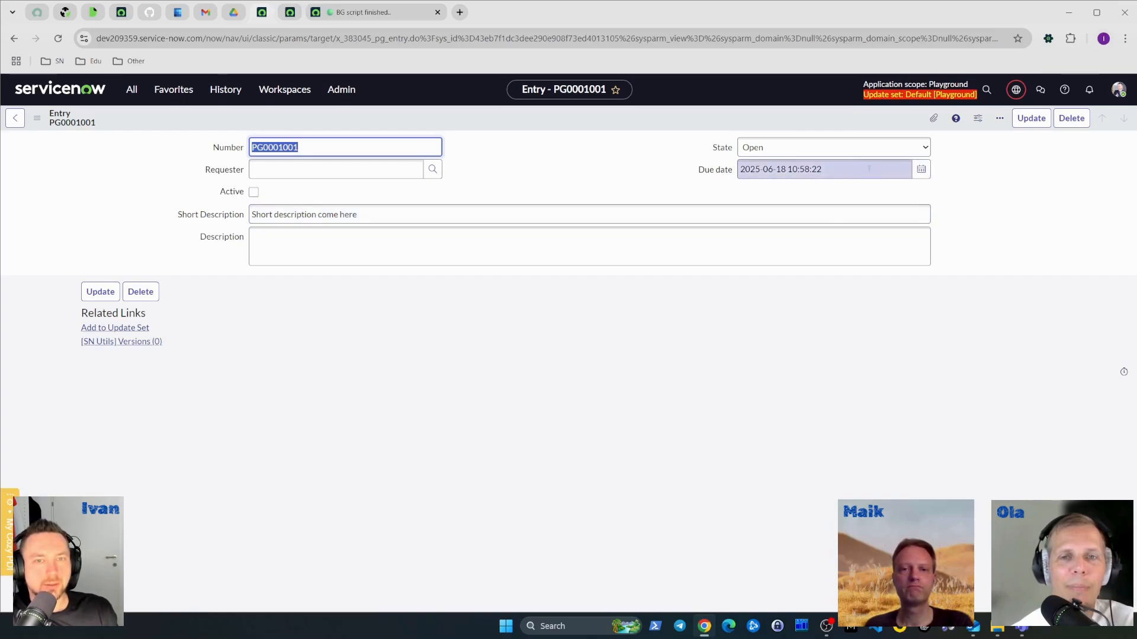
drag(850, 169, 723, 176)
click(1004, 181)
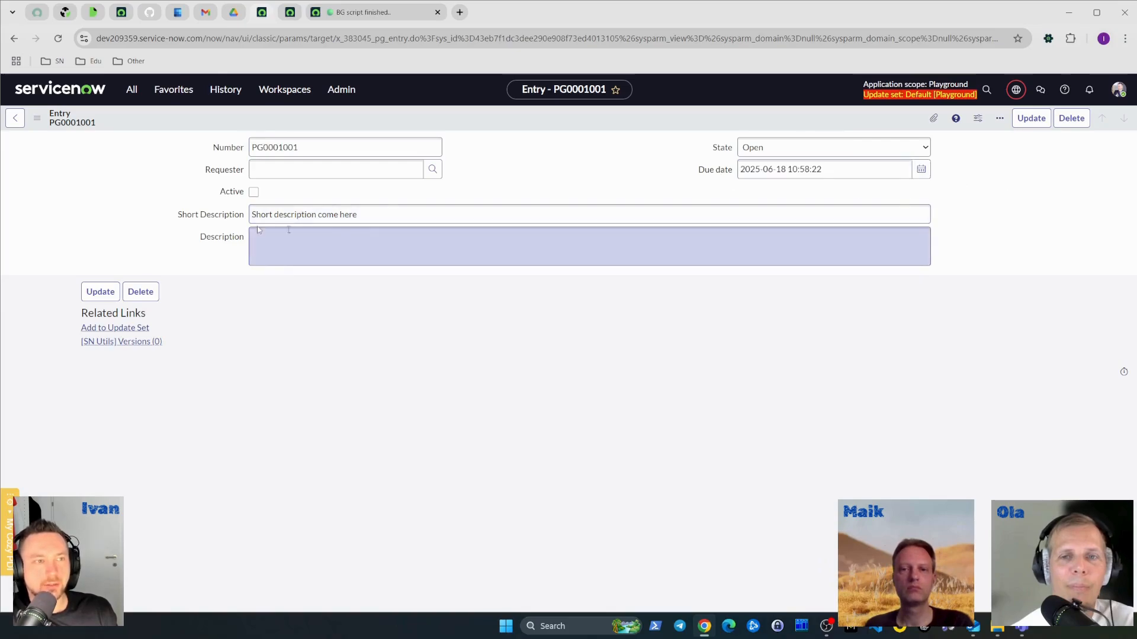
drag(364, 216, 205, 237)
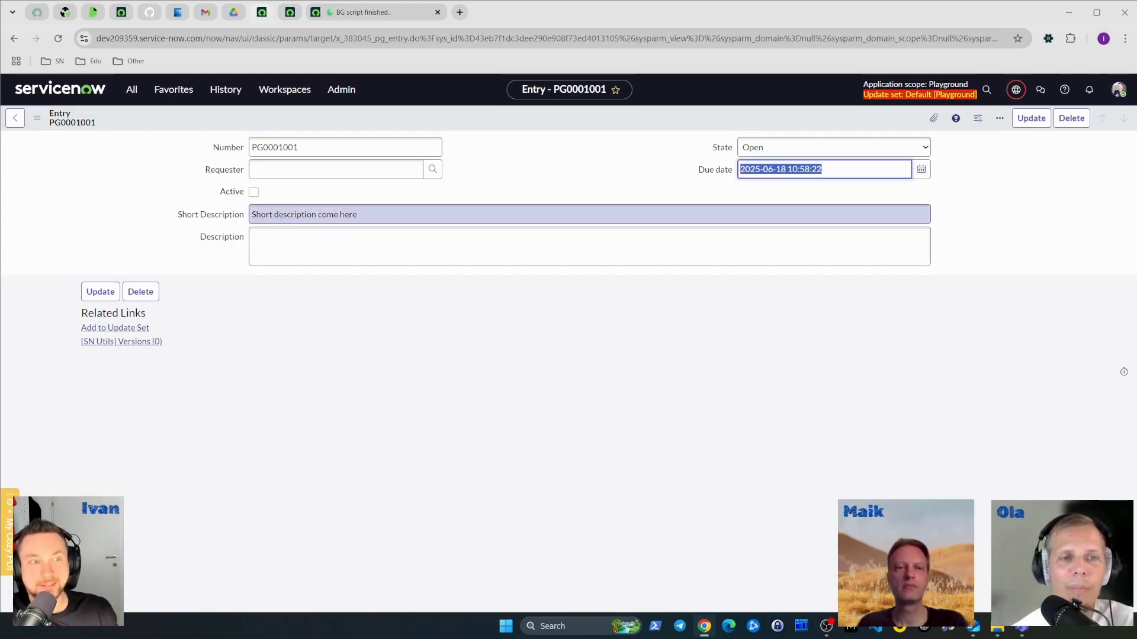
click(1002, 224)
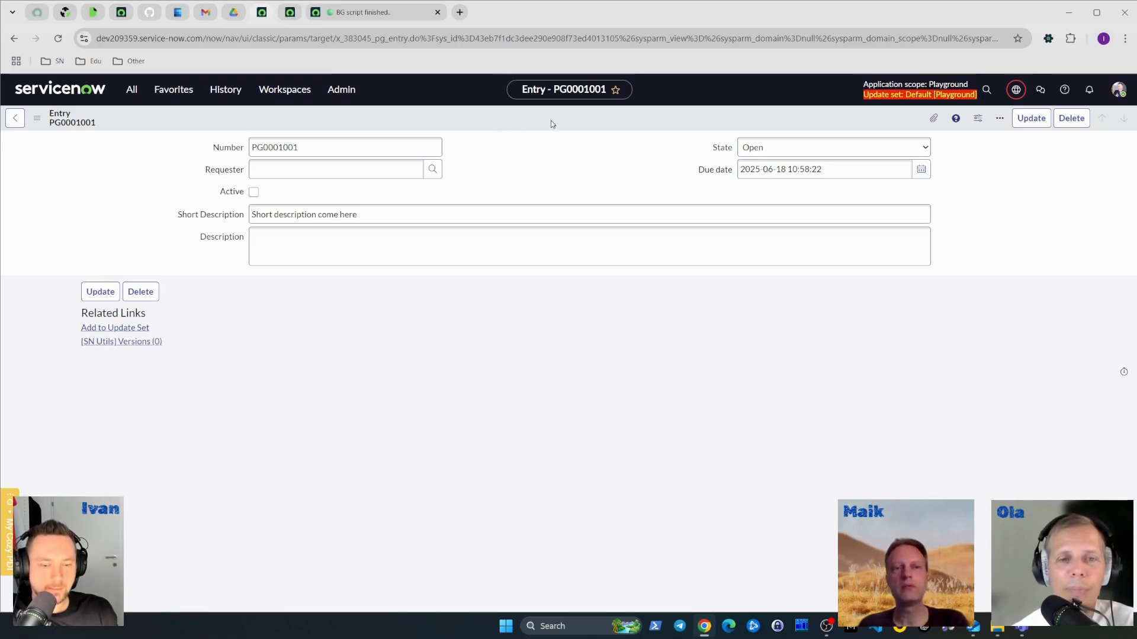
- Find the Debug UI Policies module under Session Debug and run it to activate UI policy debugging
click(130, 92)
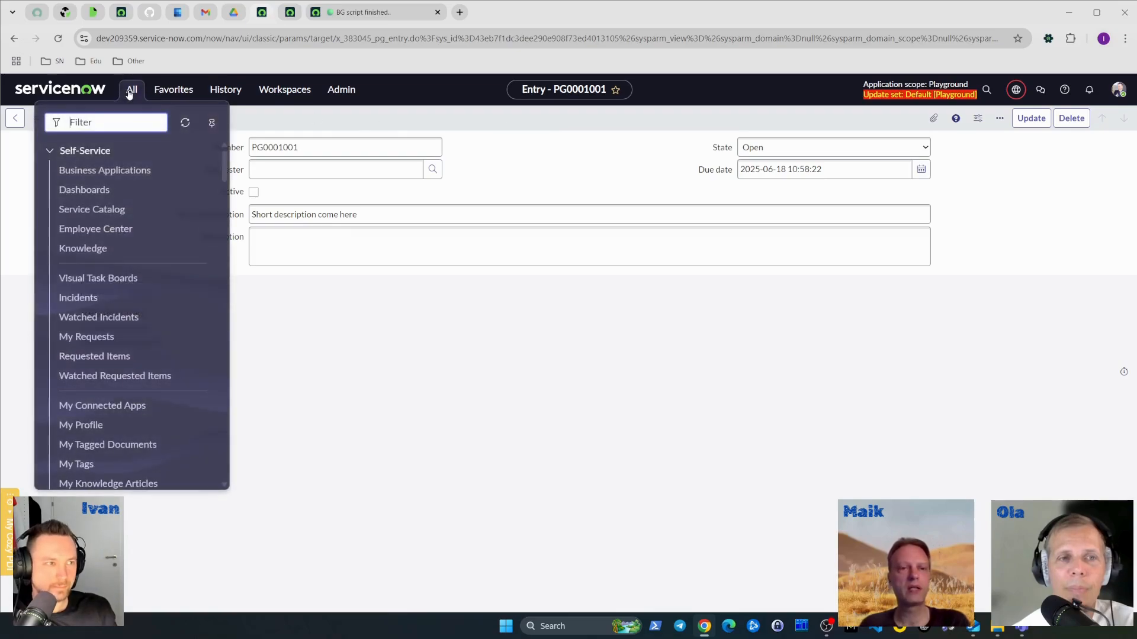
text(debug)
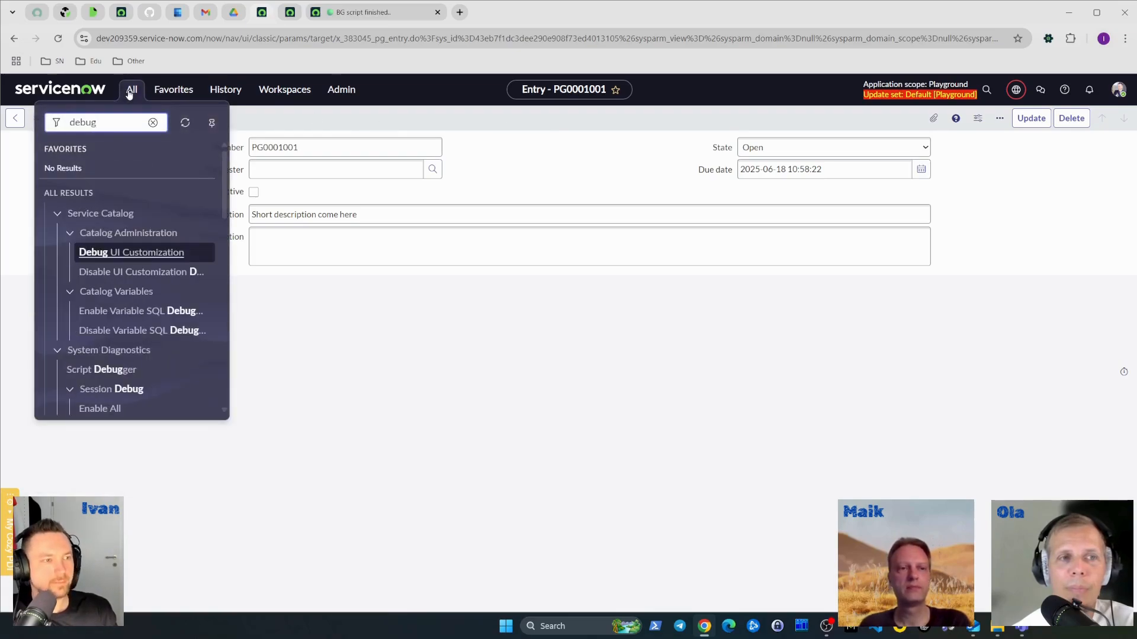
scroll(142, 247, down, 2)
text(ui)
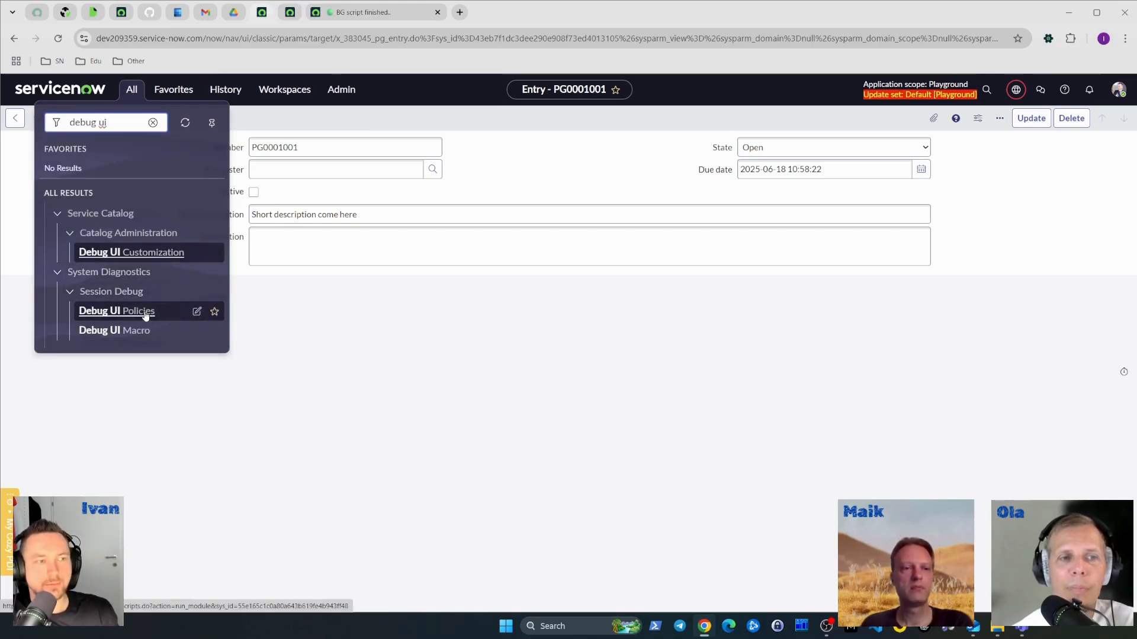
click(145, 312)
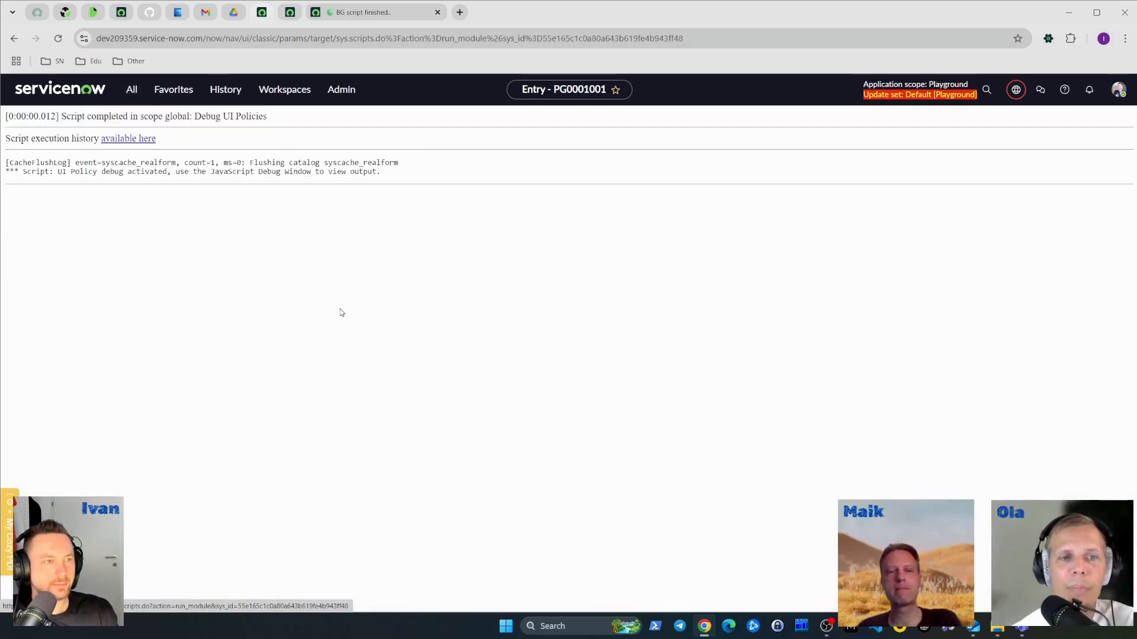
- Return to the PG0001001 entry form from the debug script output page
right_click(19, 44)
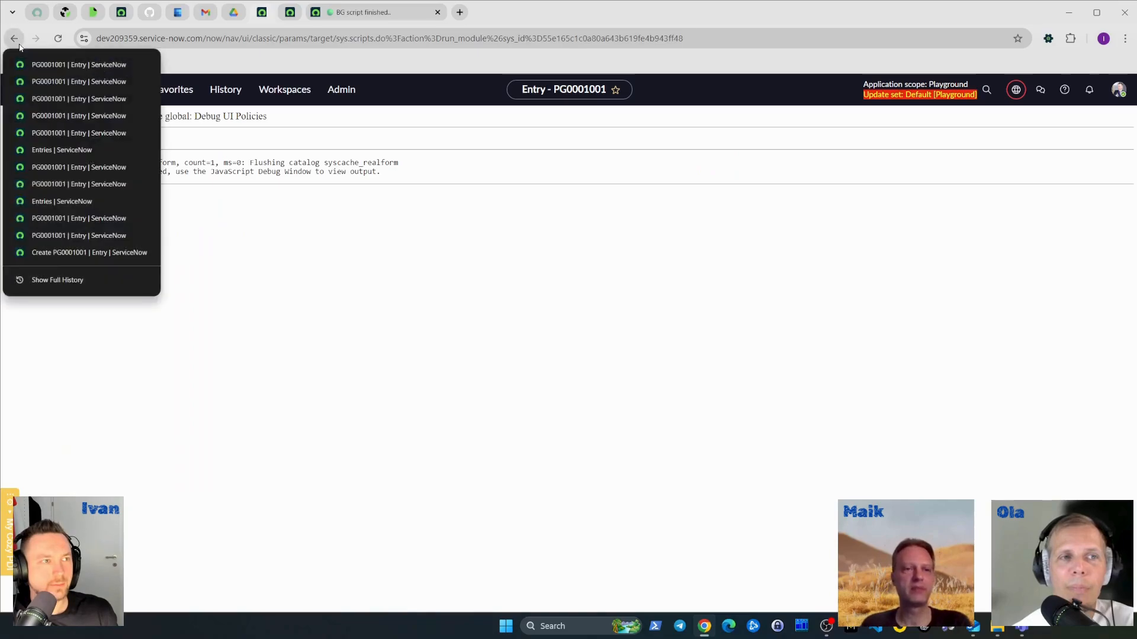
click(52, 81)
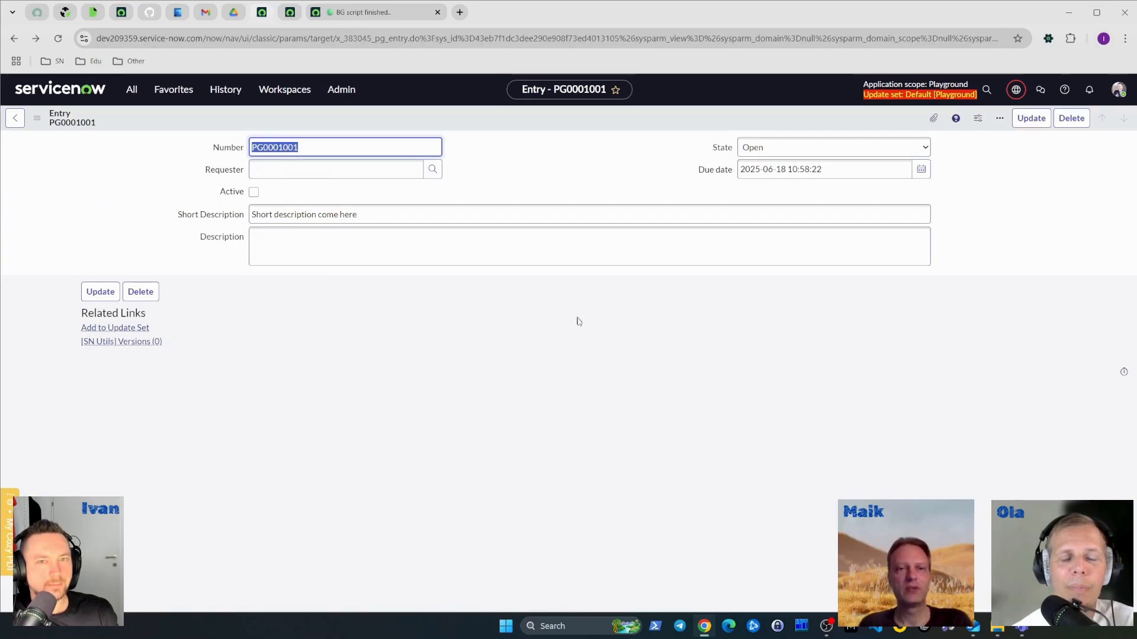
click(926, 348)
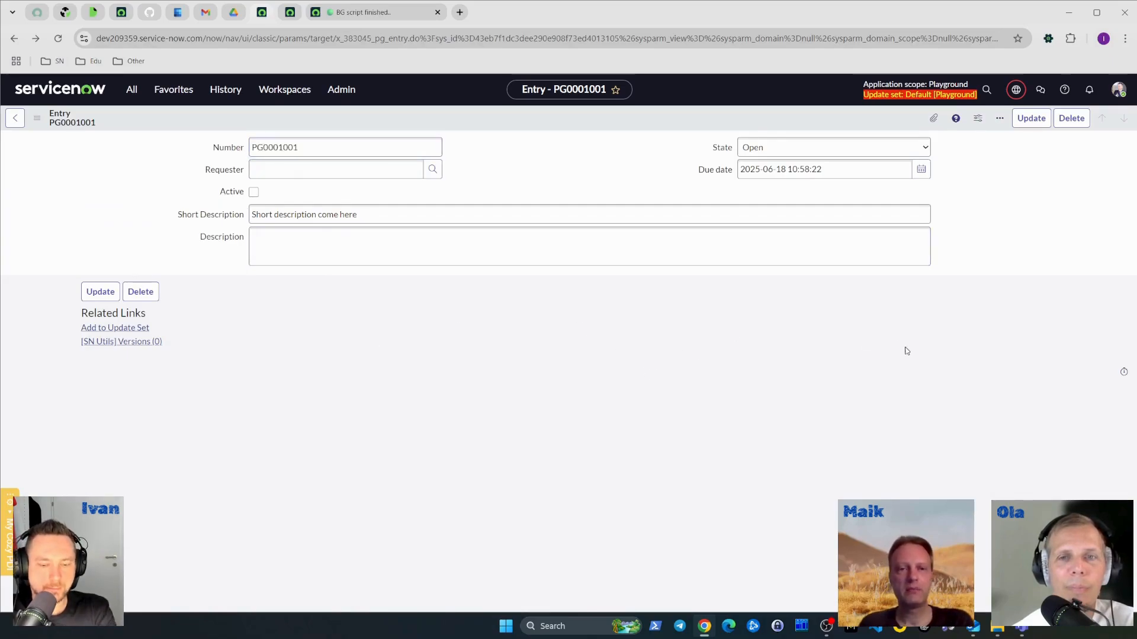
- Open the browser console for entry PG0001001, clear its log and reload the form to record the UI policy messages
key(F12)
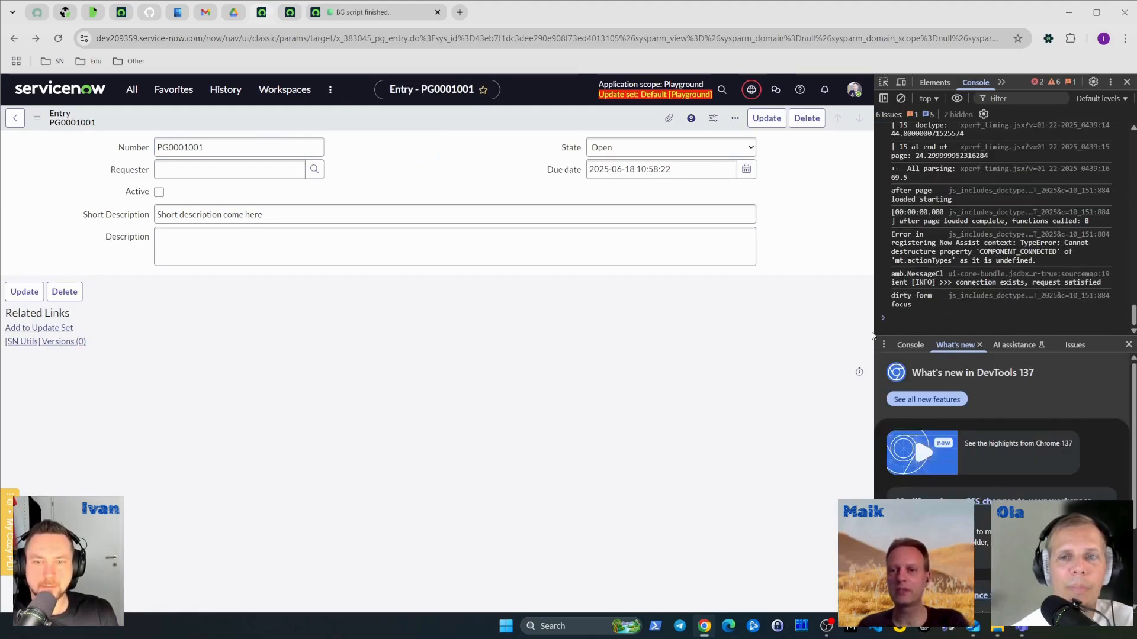
click(910, 348)
scroll(1049, 379, up, 3)
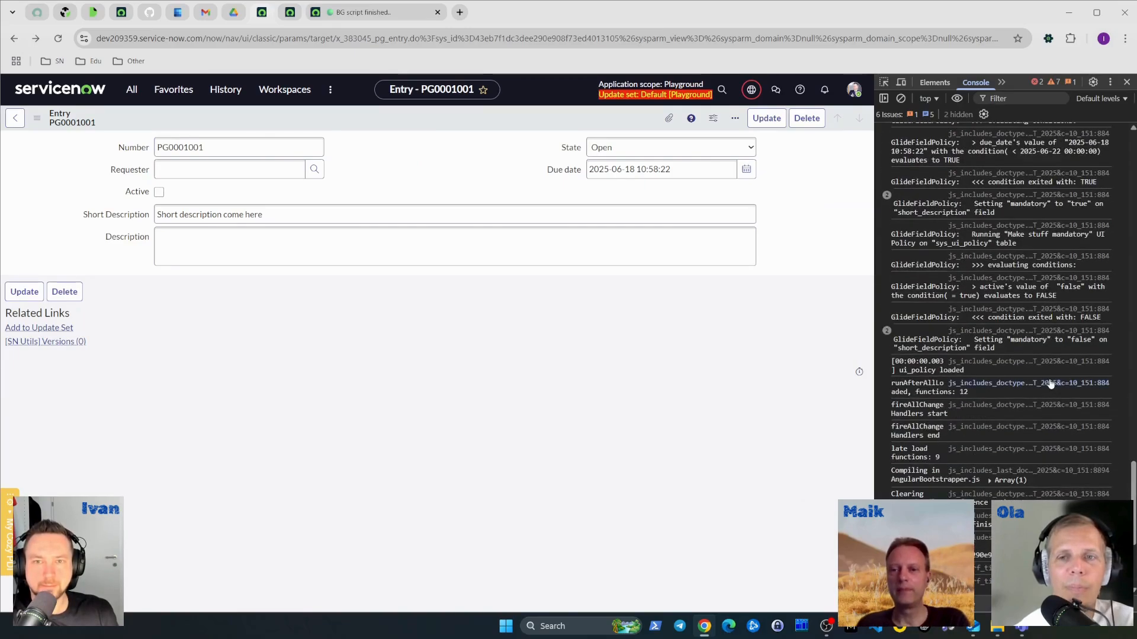
scroll(1049, 379, down, 4)
click(901, 98)
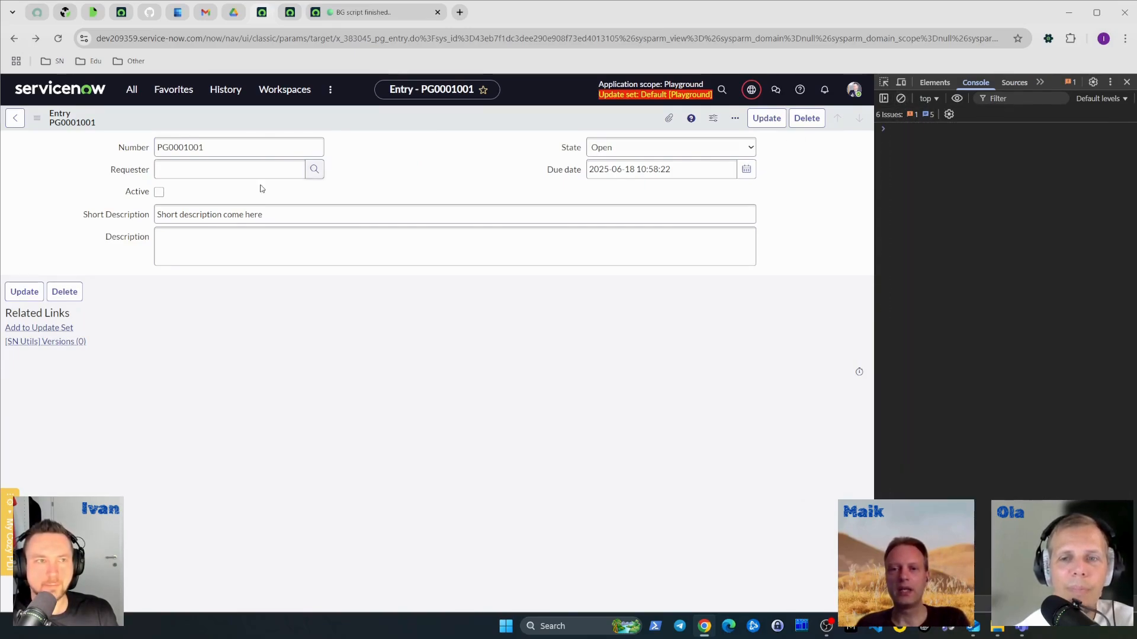
click(58, 39)
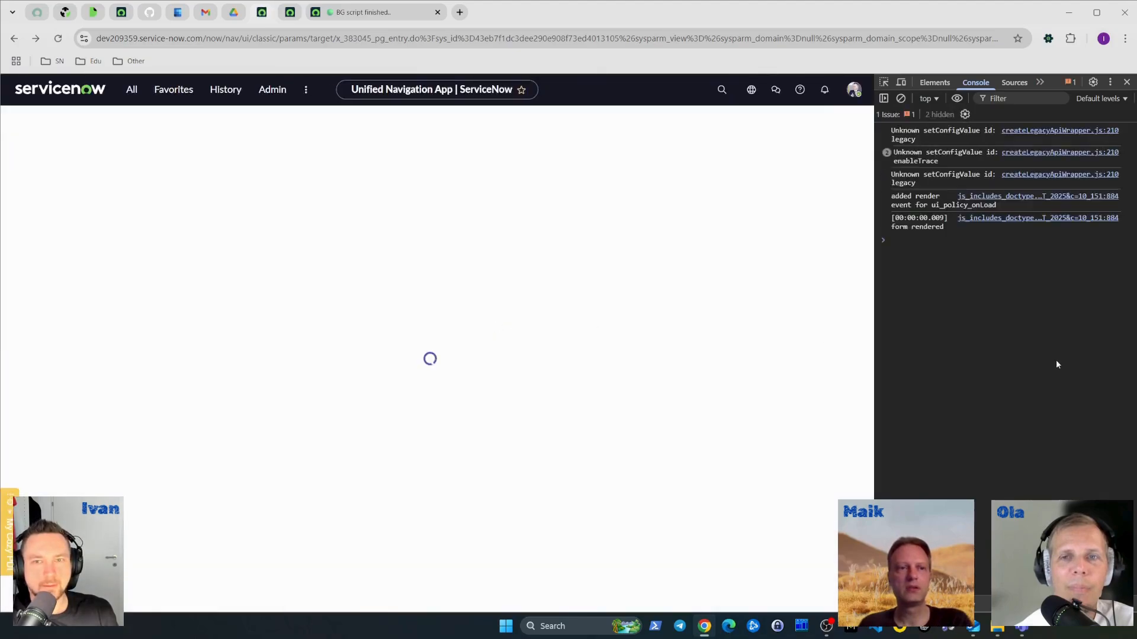
- Examine in the console how "Additional policy to make stuff mandatory" and "Make stuff mandatory" evaluate their conditions and set short_description
scroll(1115, 470, up, 6)
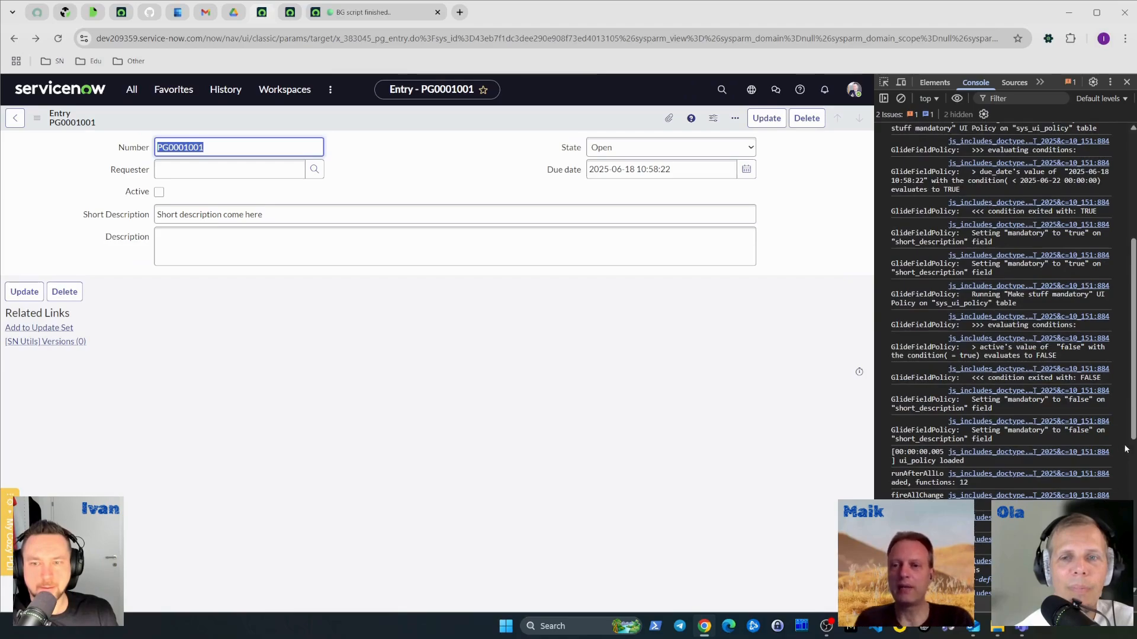
scroll(1125, 447, up, 5)
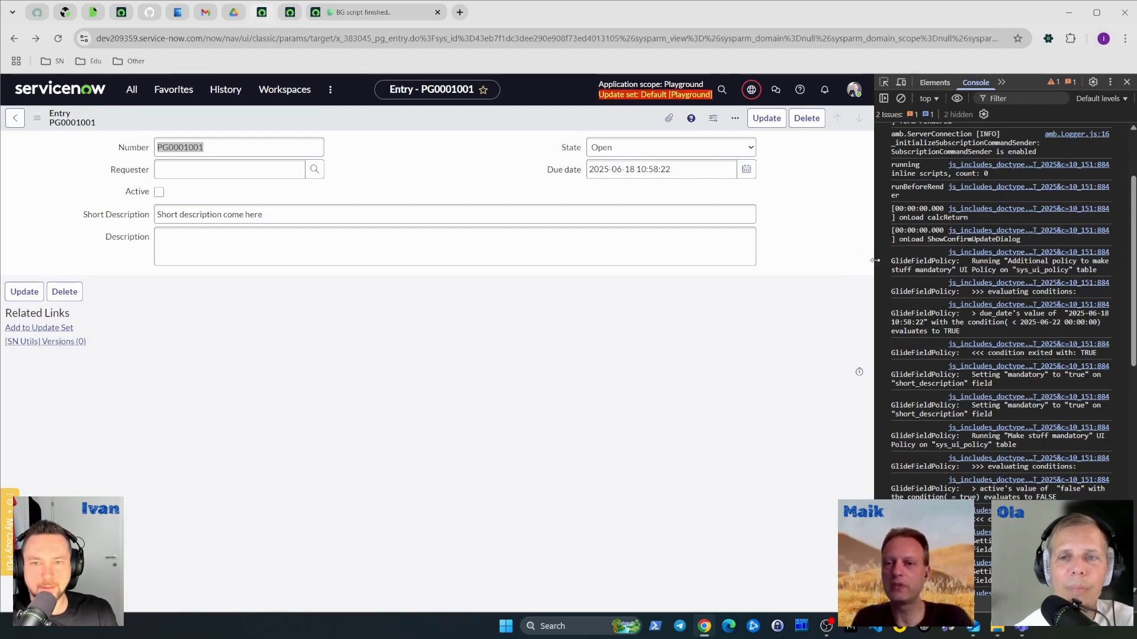
drag(891, 260, 1104, 275)
click(1111, 277)
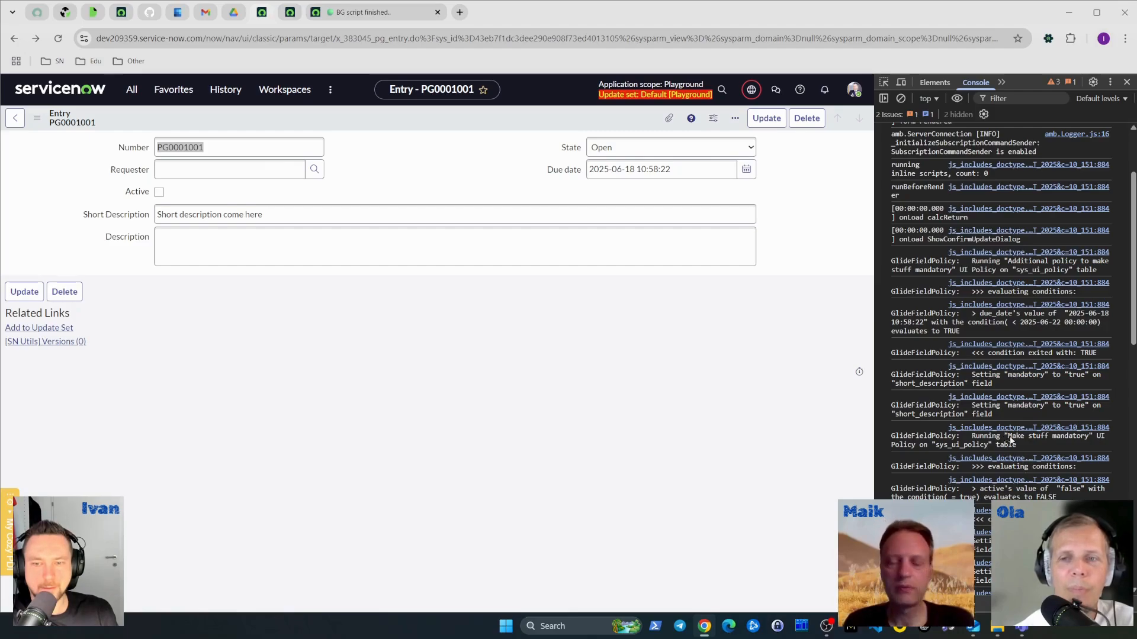
drag(1009, 437, 1092, 439)
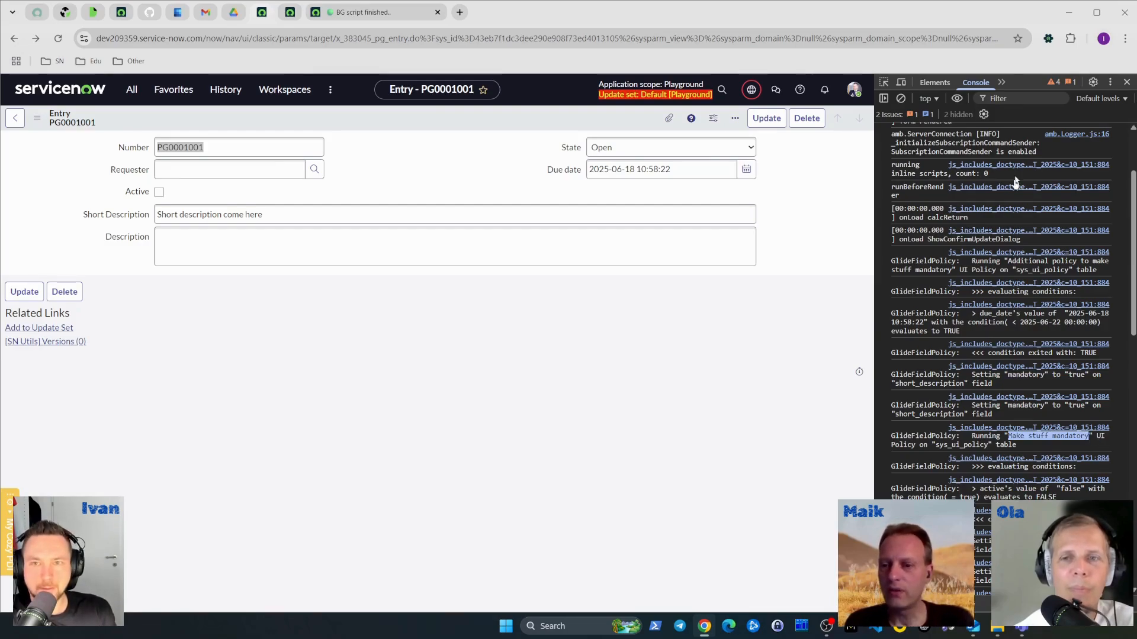
- Filter the console messages by "Make stuff" and by "mandato", and close the console with the filter cleared
click(1021, 100)
text(Ma)
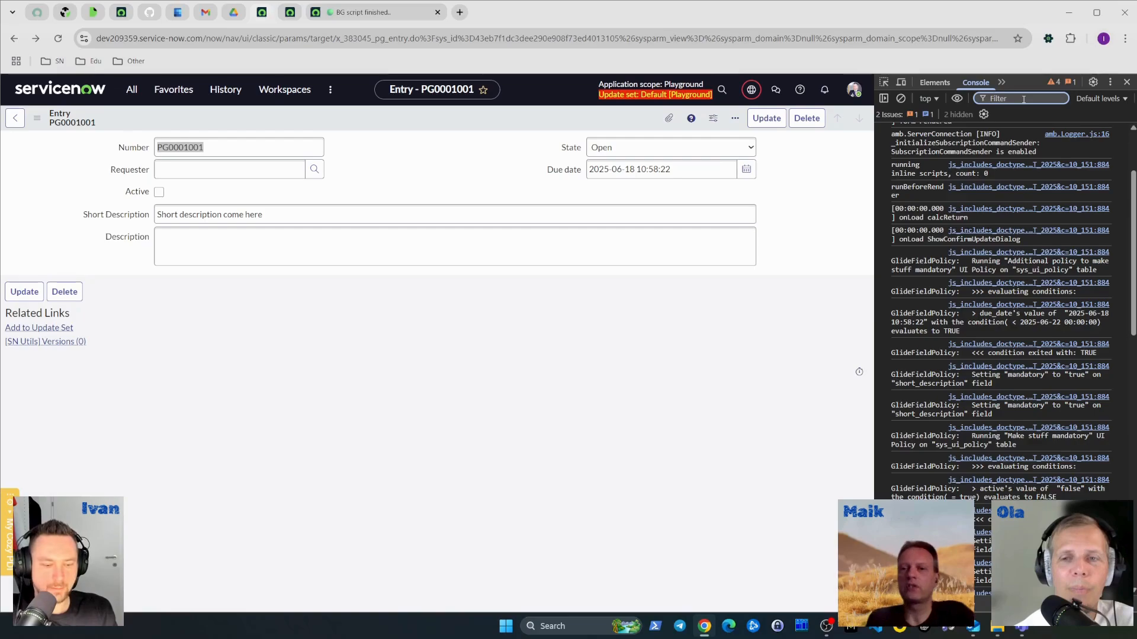
text(ke stuff)
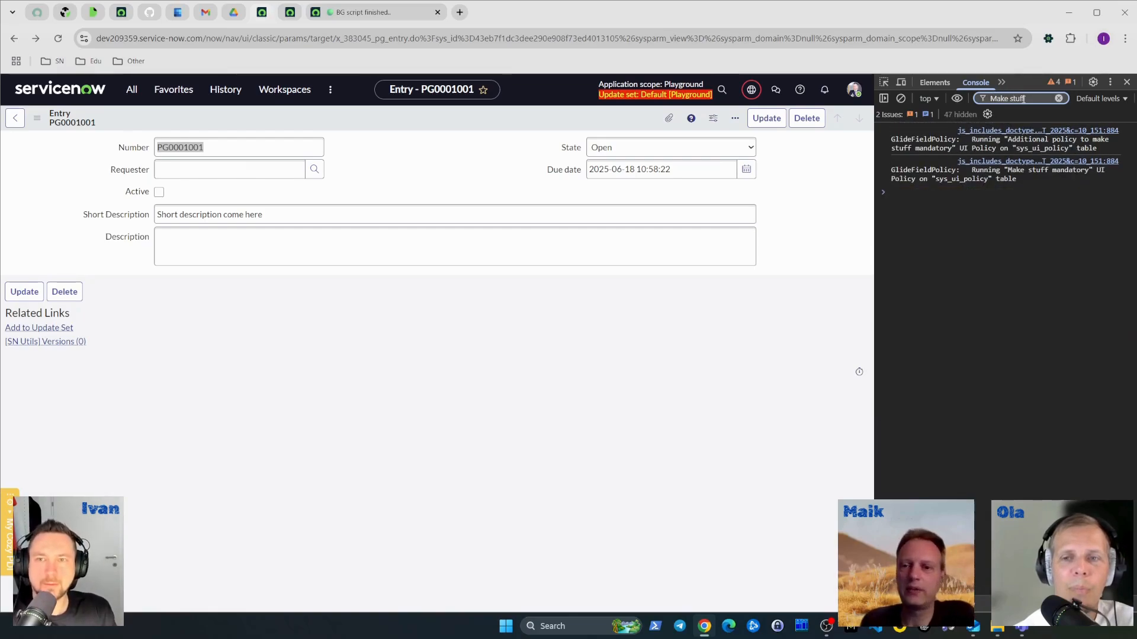
key(ctrl+a)
text(mandato)
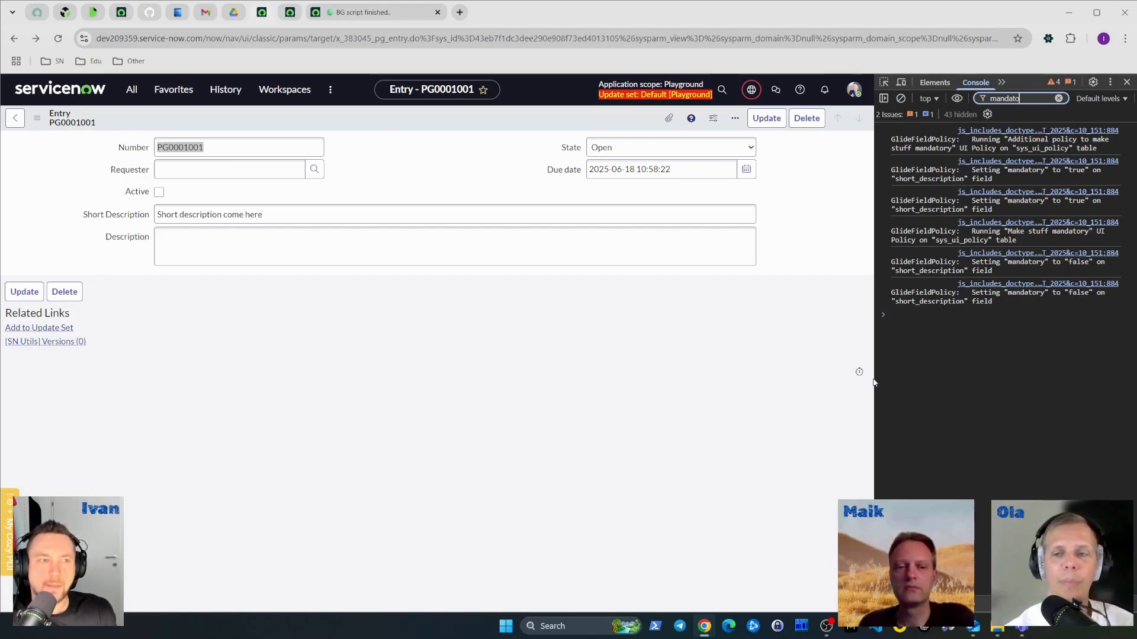
click(1058, 98)
click(1127, 85)
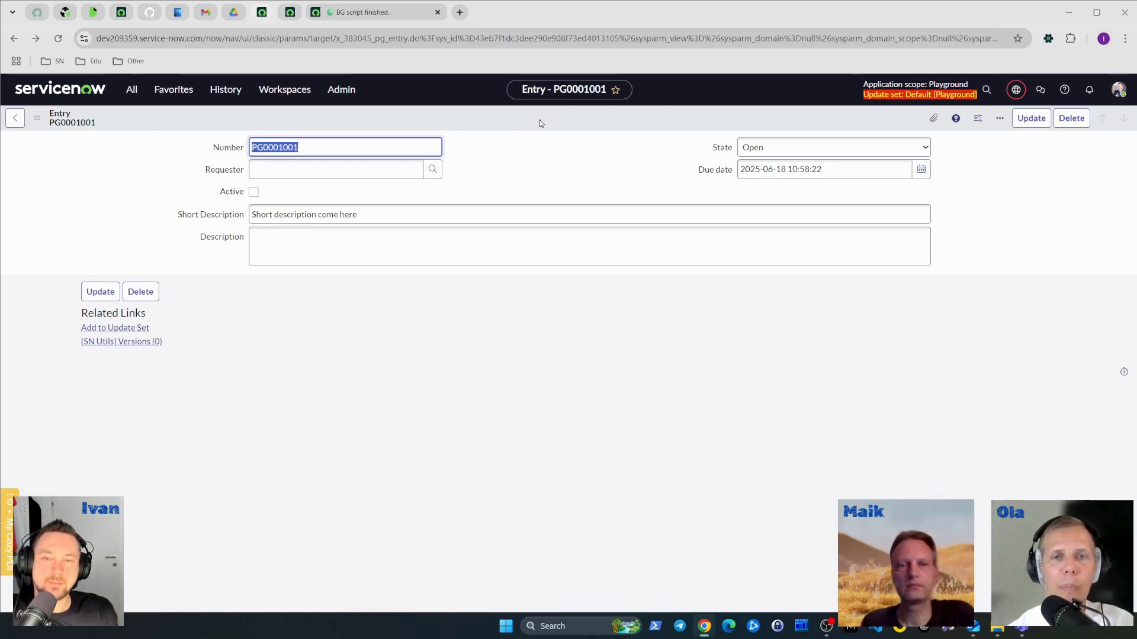
- Switch to Studio with the UI policy record "Additional policy to make stuff mandatory"
click(289, 14)
click(591, 155)
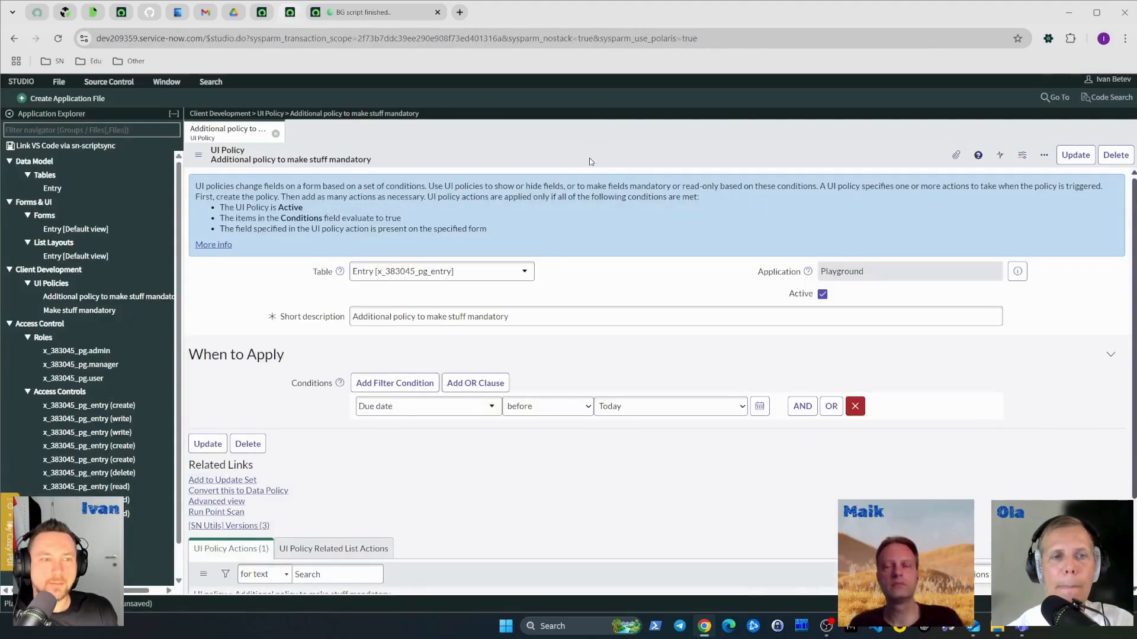